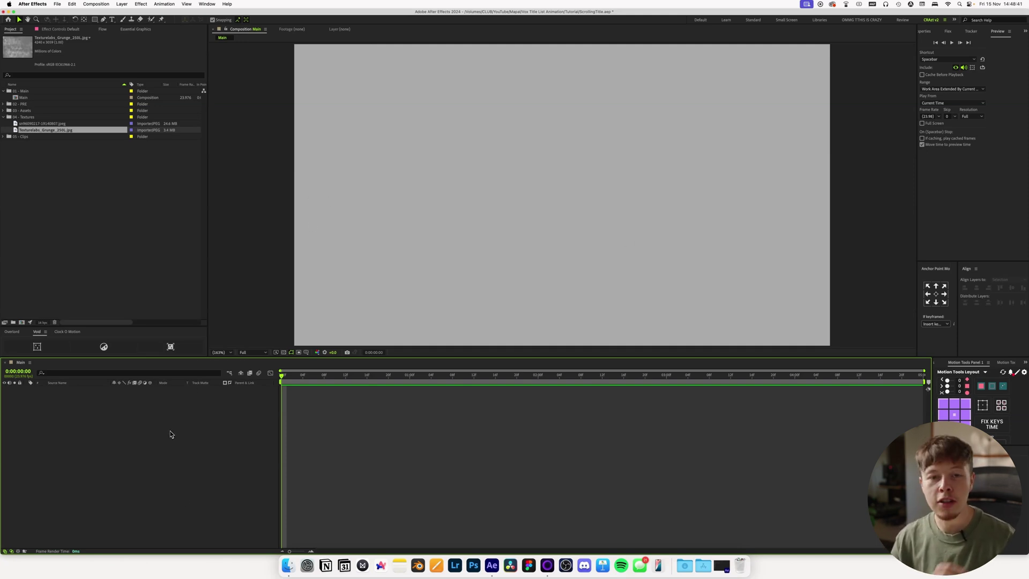
- Start a new solid layer in the empty Main composition with Cmd+Y
{"action": "key", "text": "super+y"}
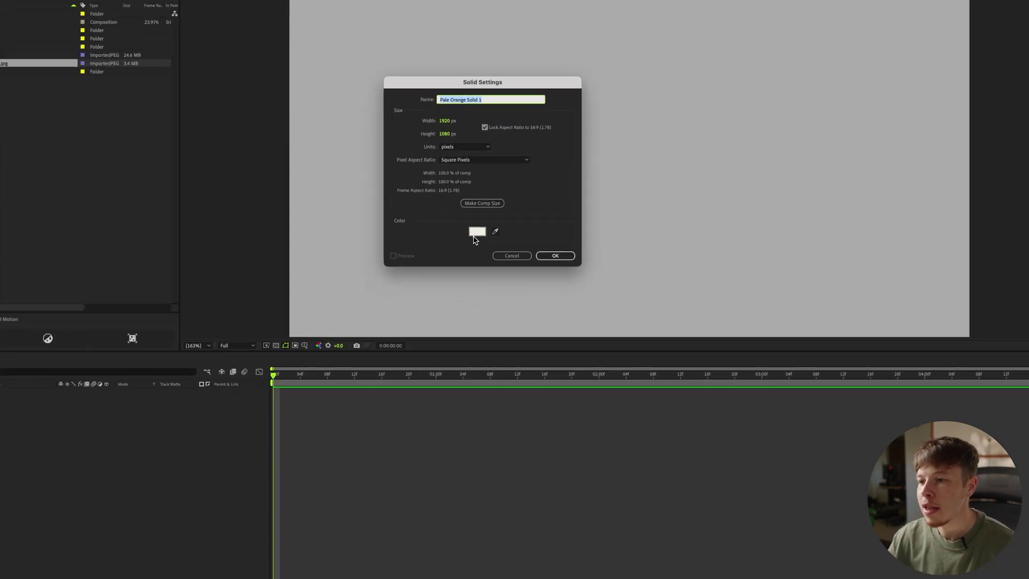
- Colour the new 1920×1080 solid pale cream F1EBE0 and create it as the background
{"action": "left_click", "coordinate": [474, 234]}
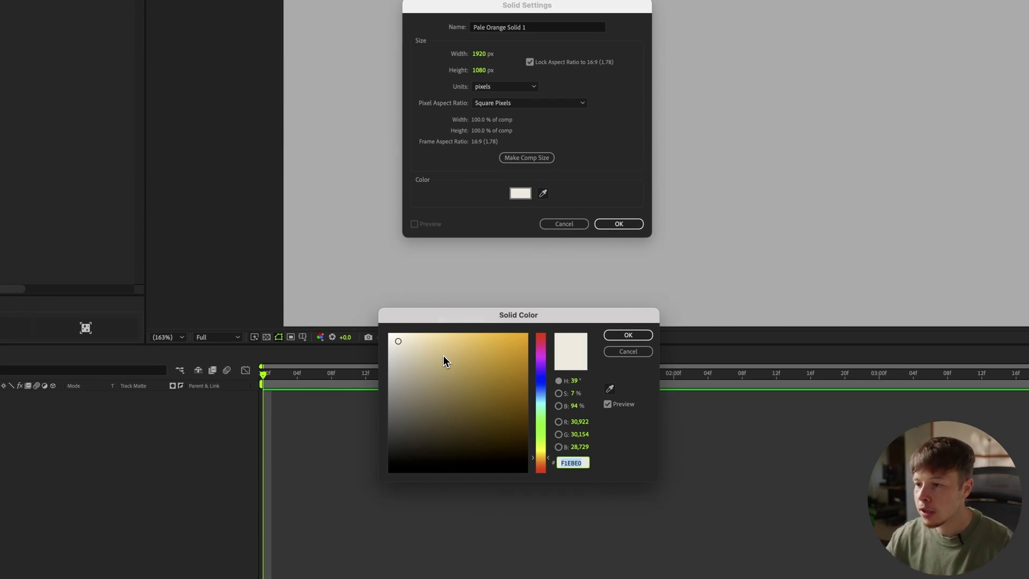
{"action": "left_click_drag", "start_coordinate": [507, 317], "coordinate": [497, 259]}
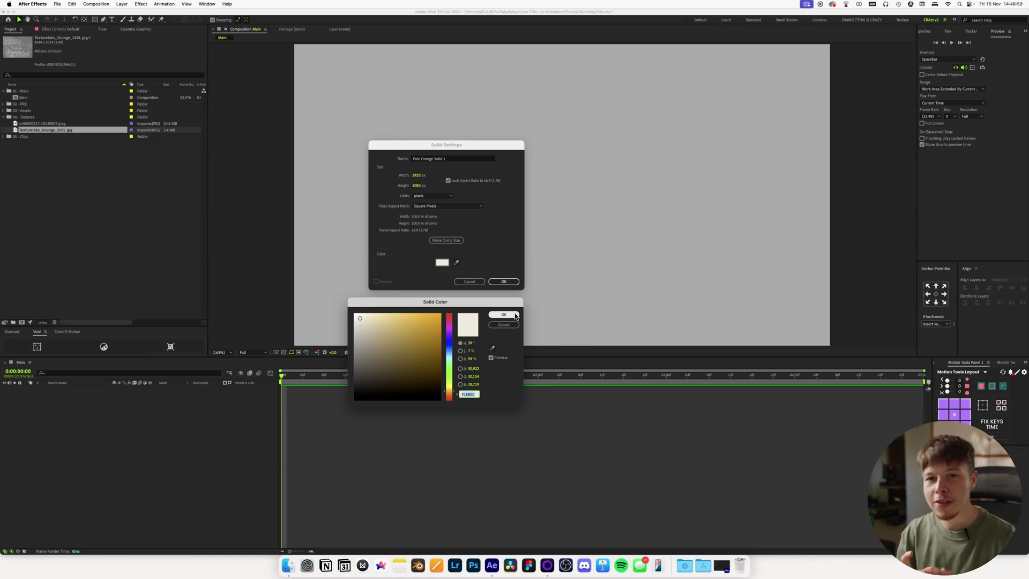
{"action": "left_click", "coordinate": [504, 314]}
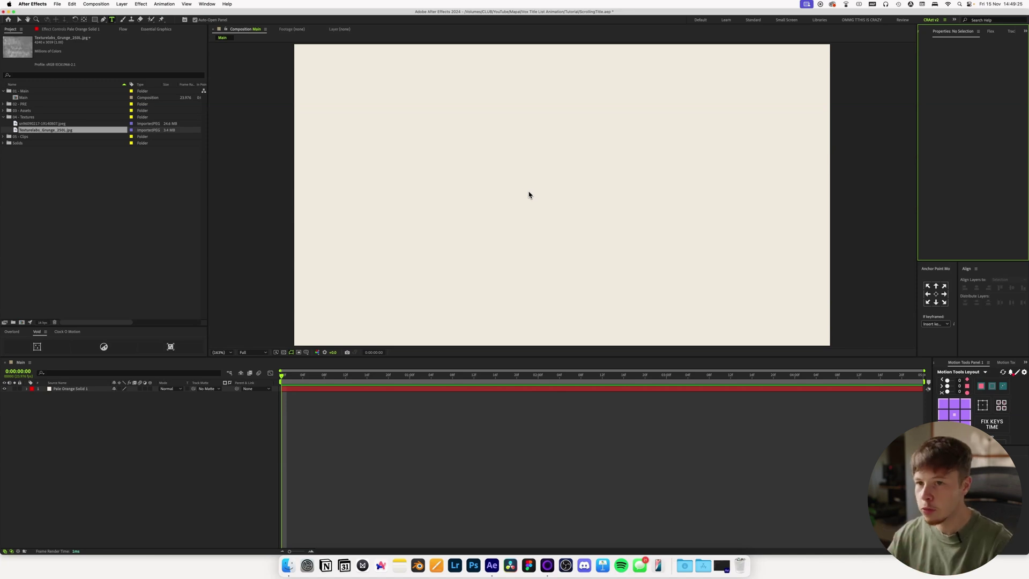
- Paste the seven-line list, Chicken Nuggets through Undefeated, into a new centred text layer
{"action": "left_click", "coordinate": [524, 194]}
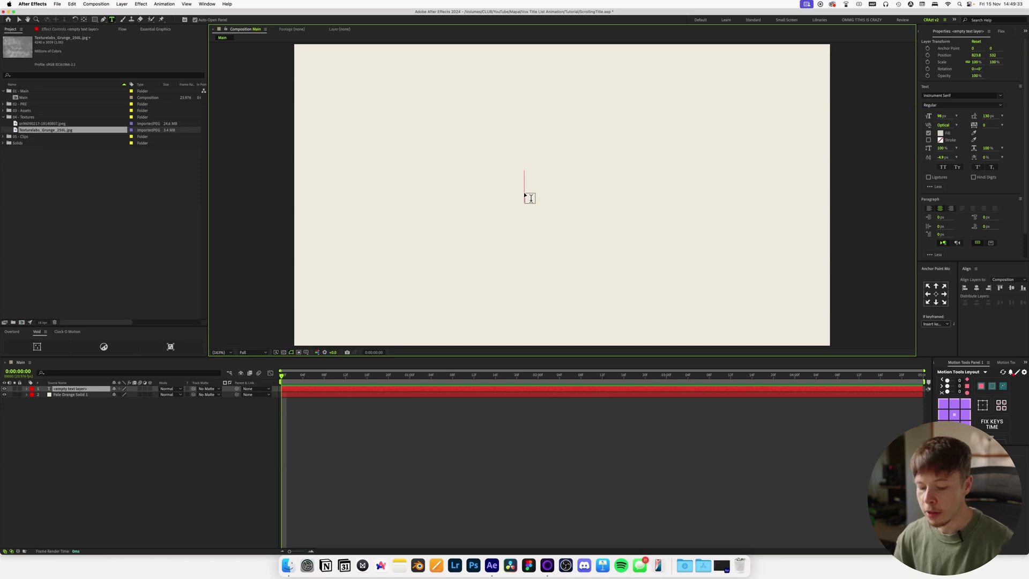
{"action": "type", "text": "Chicken Nuggets Subscribe Please Road to 100k Free Ketchup Nutella Undefeated"}
{"action": "key", "text": "Escape"}
{"action": "key", "text": "v"}
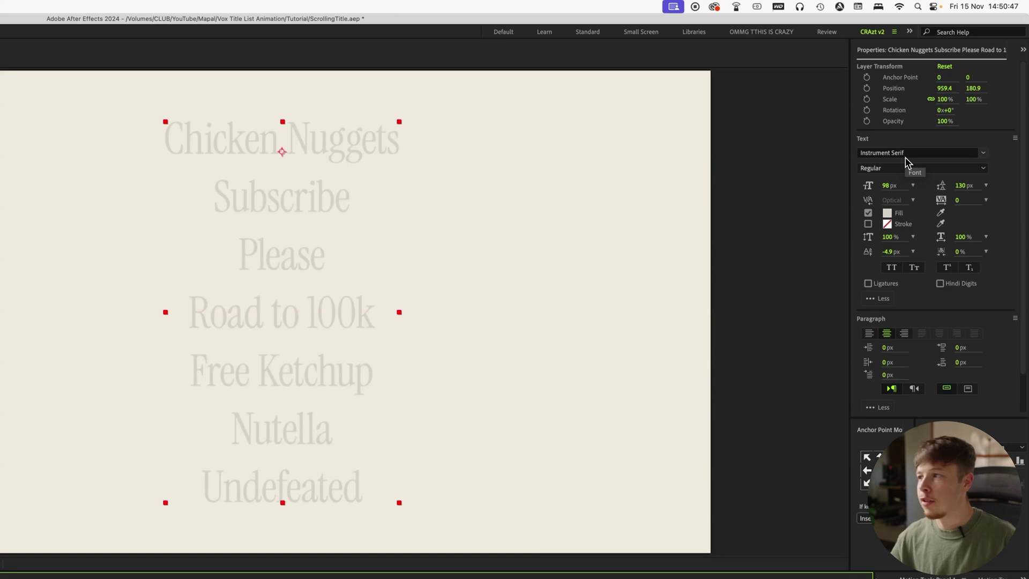
{"action": "left_click", "coordinate": [906, 158]}
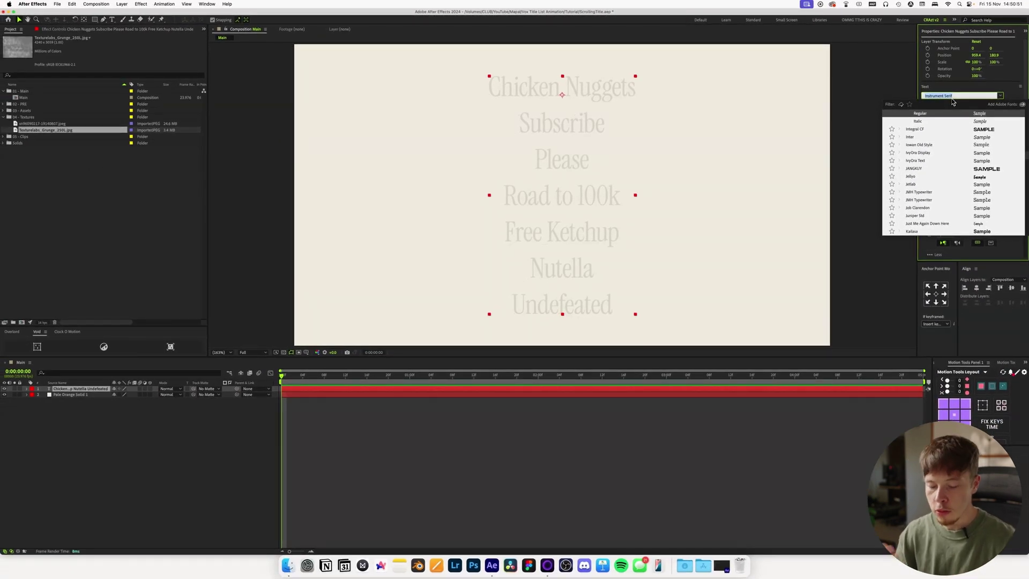
{"action": "type", "text": "Time"}
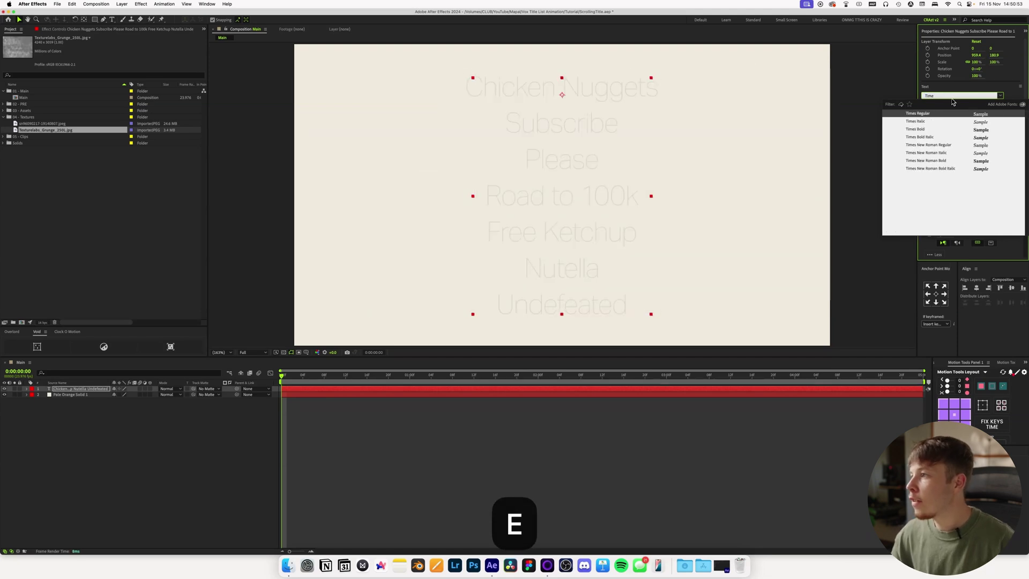
{"action": "key", "text": "Down"}
{"action": "key", "text": "Down"}
{"action": "key", "text": "Down"}
{"action": "key", "text": "Down"}
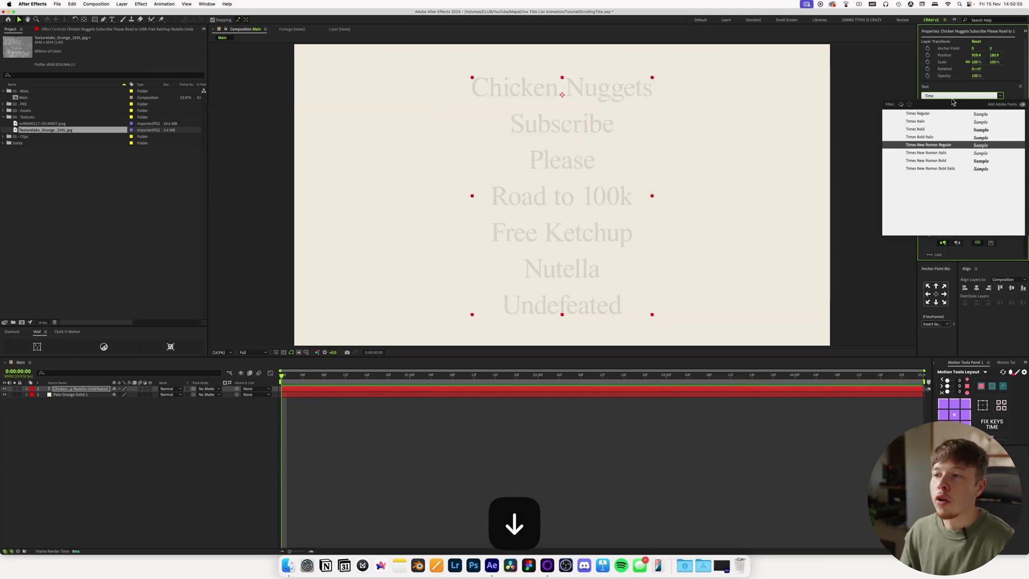
{"action": "key", "text": "Down"}
{"action": "key", "text": "Up"}
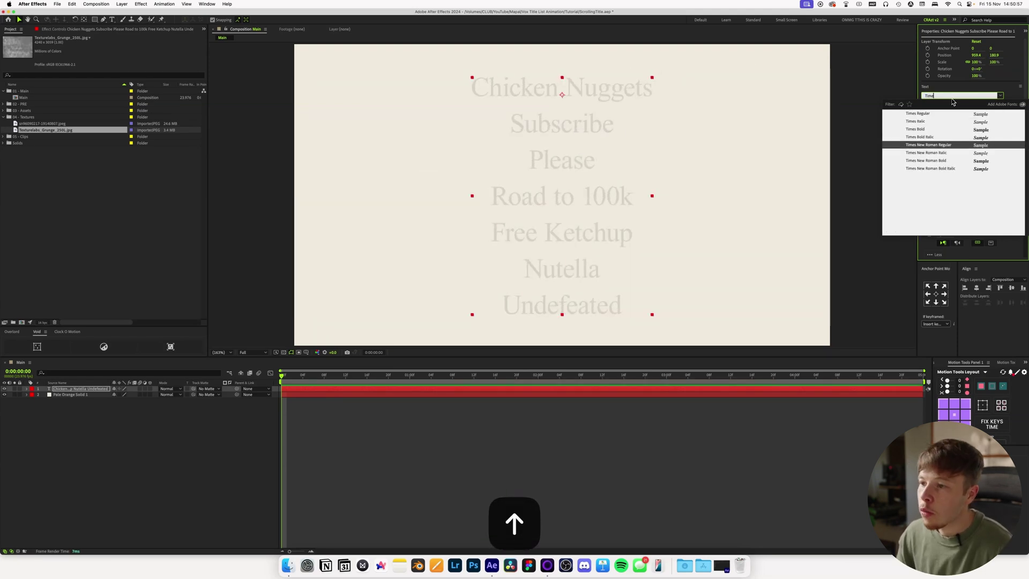
{"action": "key", "text": "Down"}
{"action": "key", "text": "Down"}
{"action": "key", "text": "Up"}
{"action": "key", "text": "Up"}
{"action": "key", "text": "Up"}
{"action": "key", "text": "Up"}
{"action": "key", "text": "Up"}
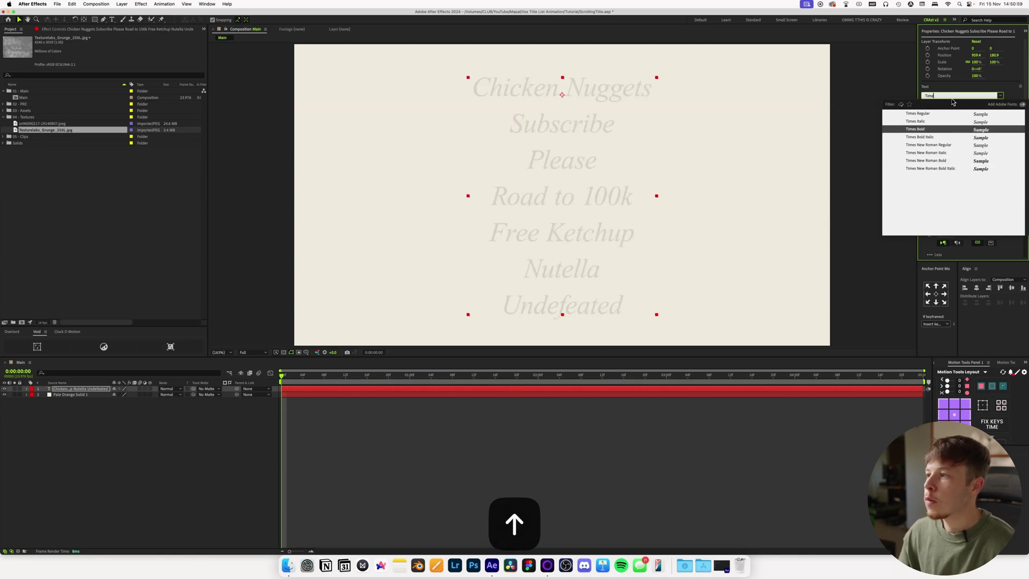
{"action": "key", "text": "Return"}
{"action": "key", "text": "super+z"}
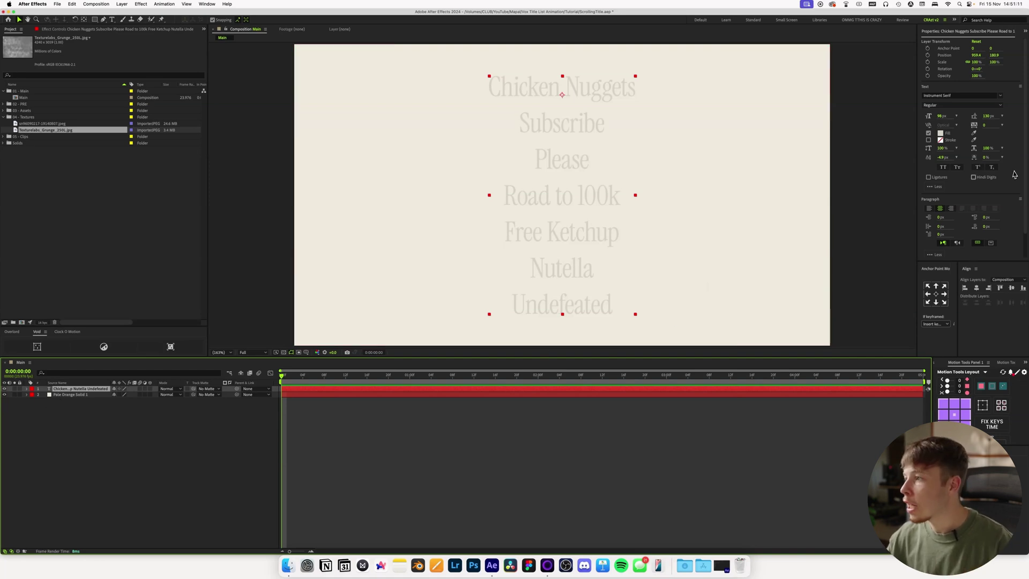
{"action": "left_click", "coordinate": [941, 133]}
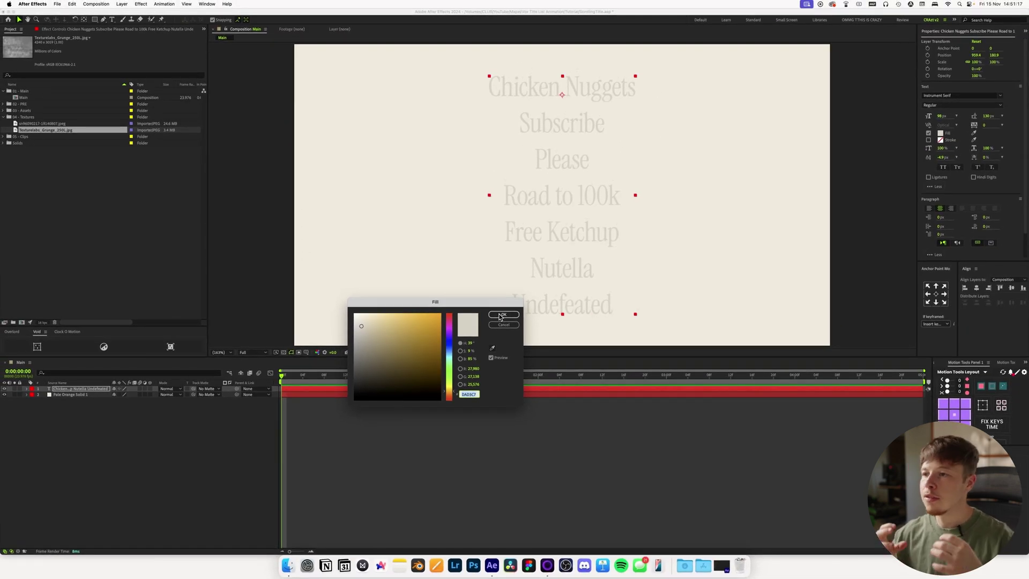
{"action": "left_click", "coordinate": [501, 314]}
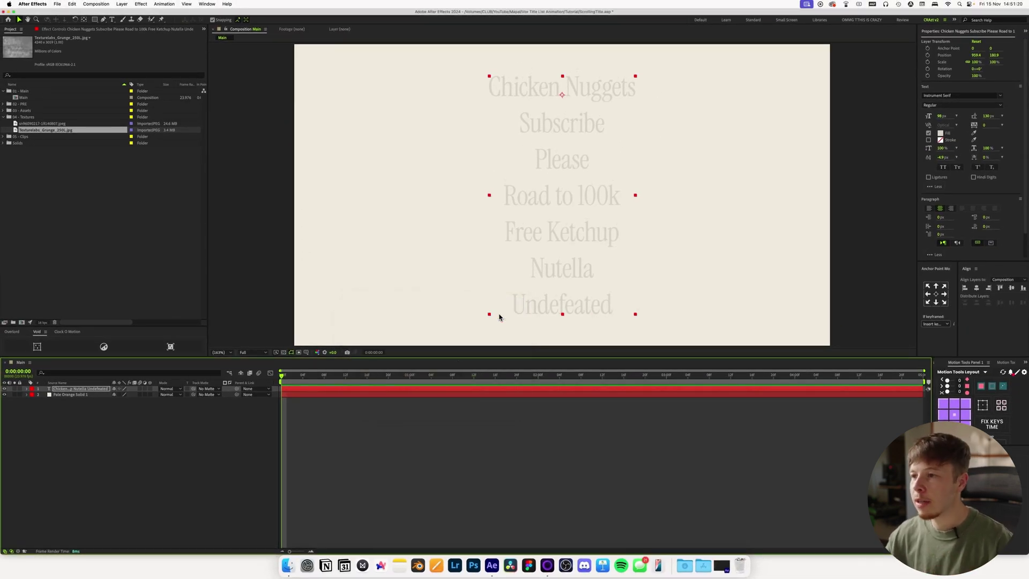
{"action": "left_click", "coordinate": [60, 389]}
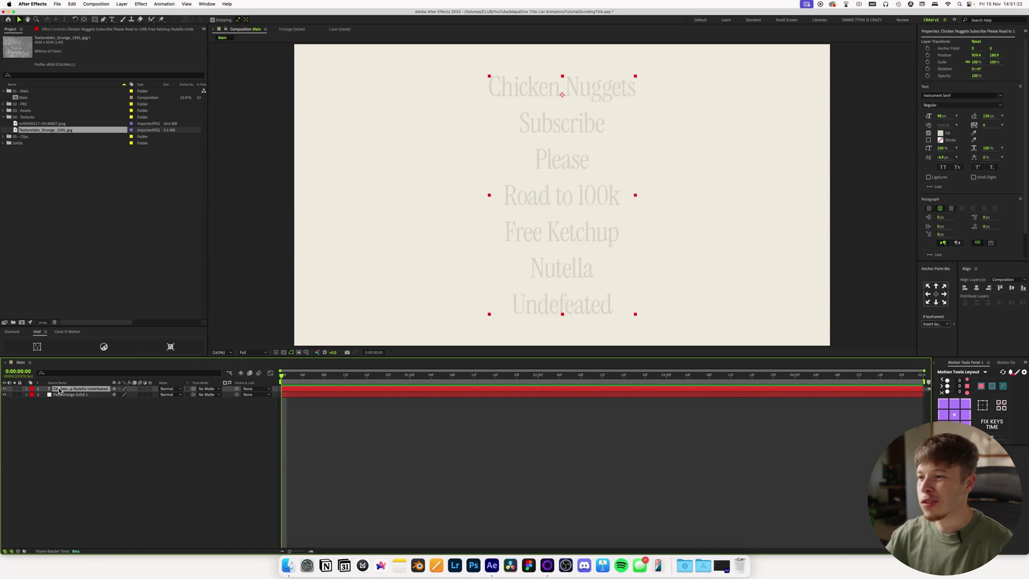
- Move the text's anchor point to its centre and add a Void null parenting the text
{"action": "left_click", "coordinate": [37, 347]}
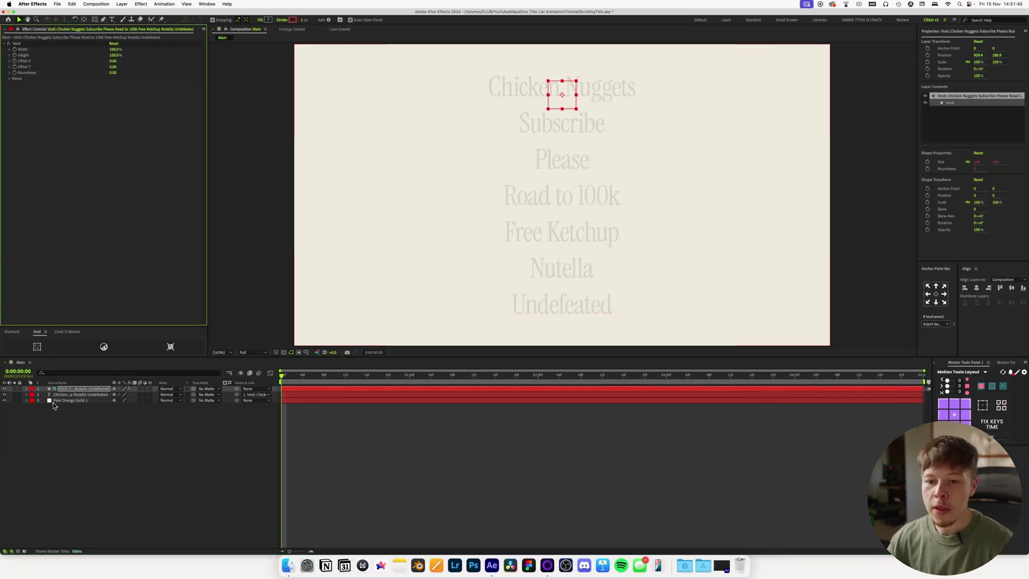
{"action": "key", "text": "super+z"}
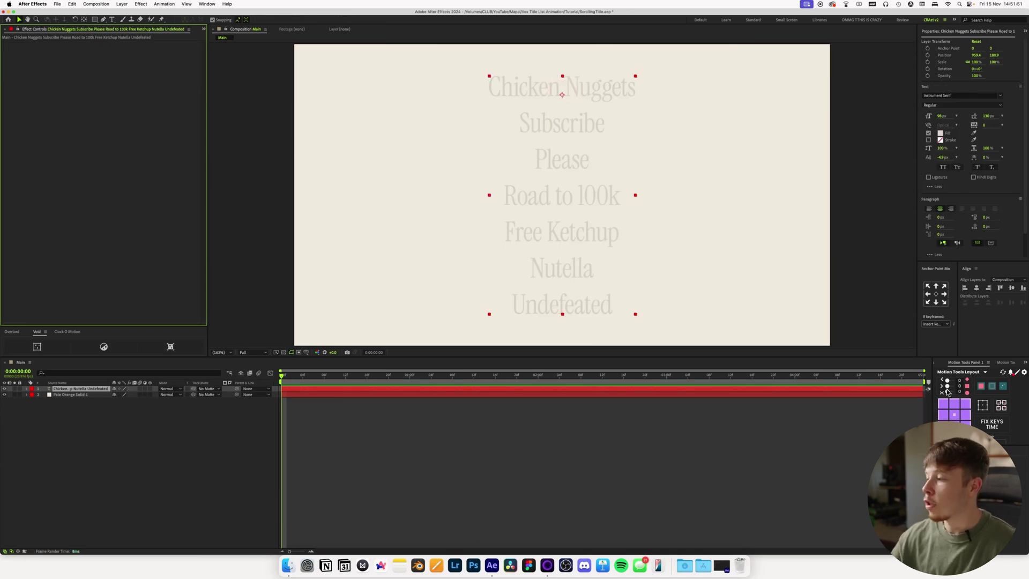
{"action": "left_click", "coordinate": [954, 415]}
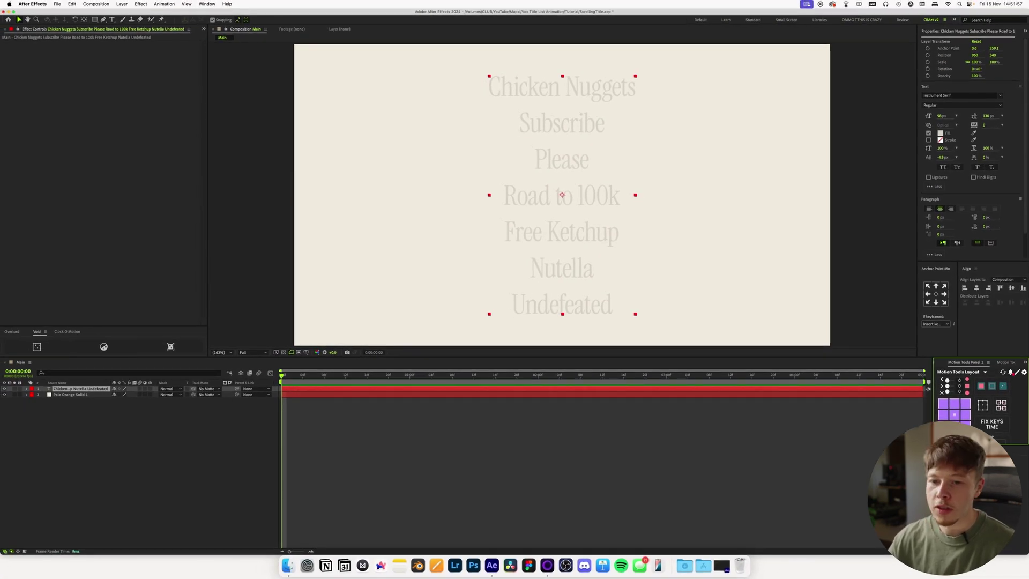
{"action": "left_click", "coordinate": [37, 346]}
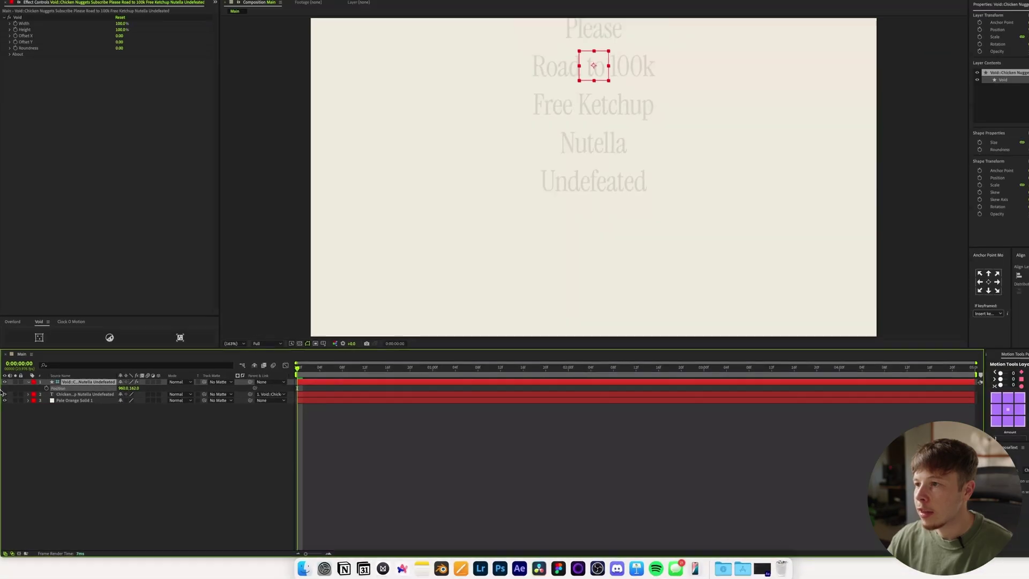
- Keyframe the Void's Position from Y 140 at 0 to a lower position at 1:12
{"action": "key", "text": "alt+apostrophe"}
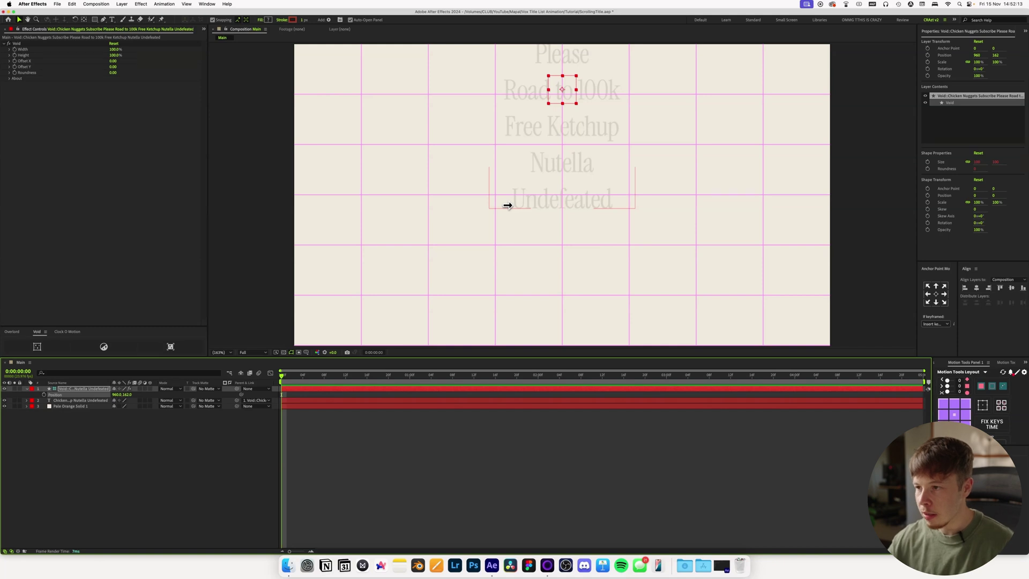
{"action": "left_click_drag", "start_coordinate": [130, 394], "coordinate": [126, 397]}
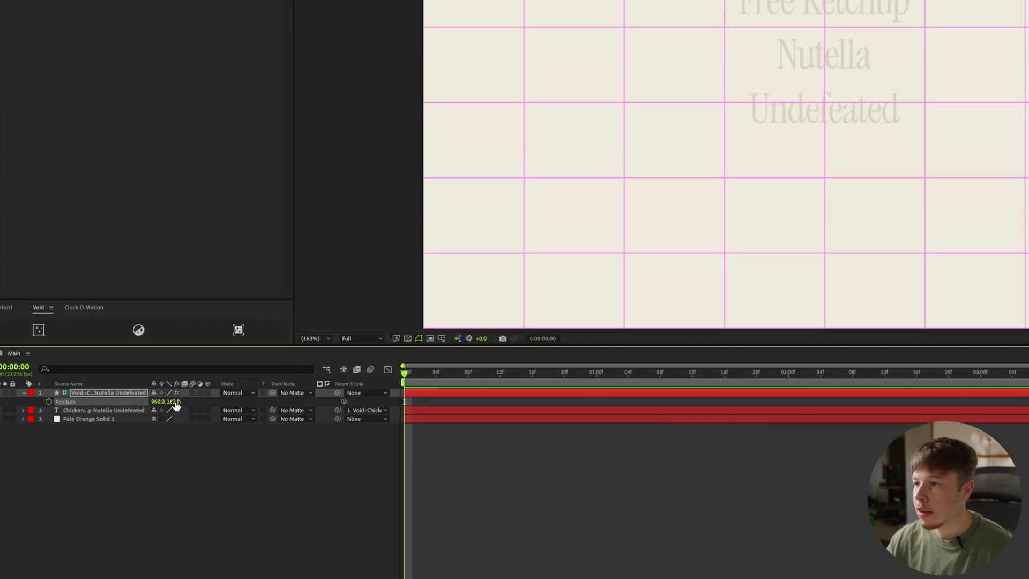
{"action": "left_click_drag", "start_coordinate": [180, 408], "coordinate": [173, 411]}
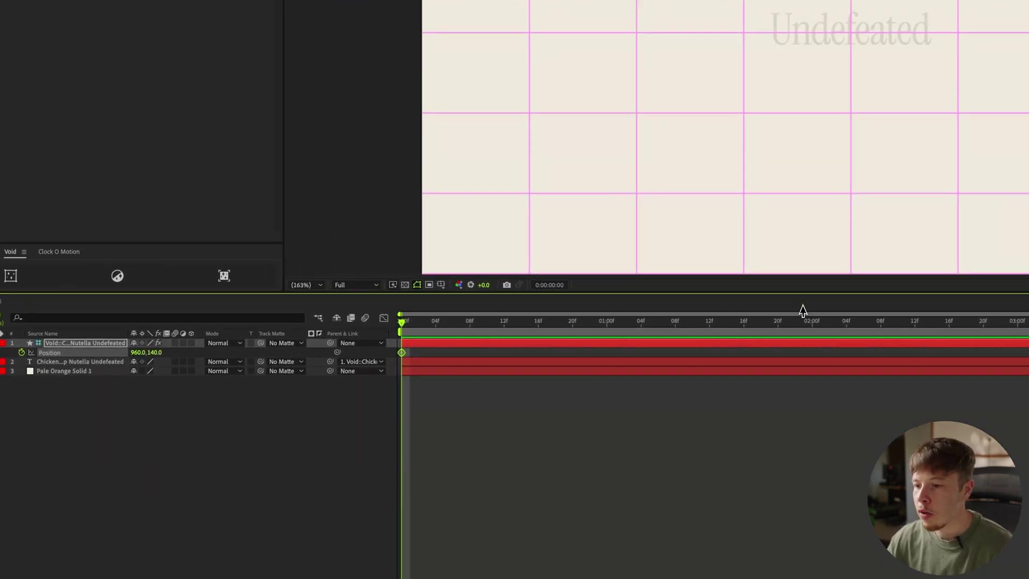
{"action": "left_click_drag", "start_coordinate": [577, 329], "coordinate": [645, 330]}
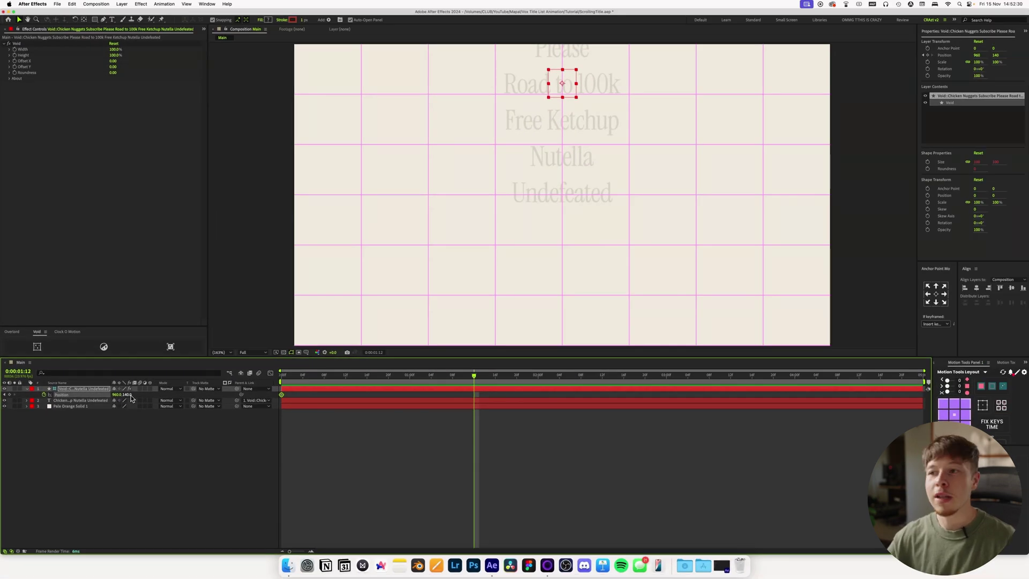
{"action": "left_click_drag", "start_coordinate": [131, 398], "coordinate": [320, 430]}
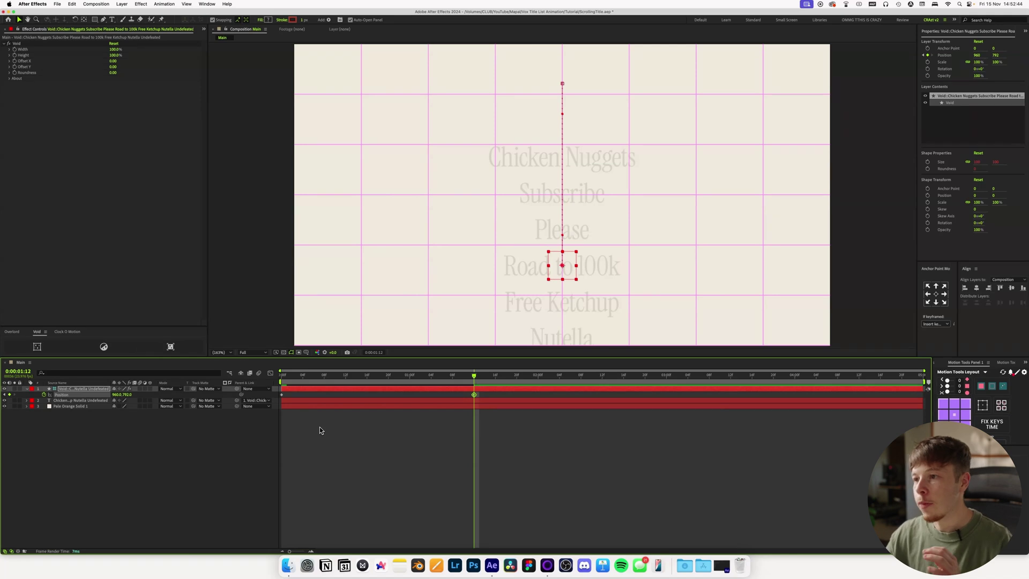
{"action": "left_click_drag", "start_coordinate": [415, 378], "coordinate": [92, 451]}
- Bring up the Flow easing panel and select the text list layer
{"action": "left_click", "coordinate": [204, 29]}
{"action": "left_click", "coordinate": [214, 54]}
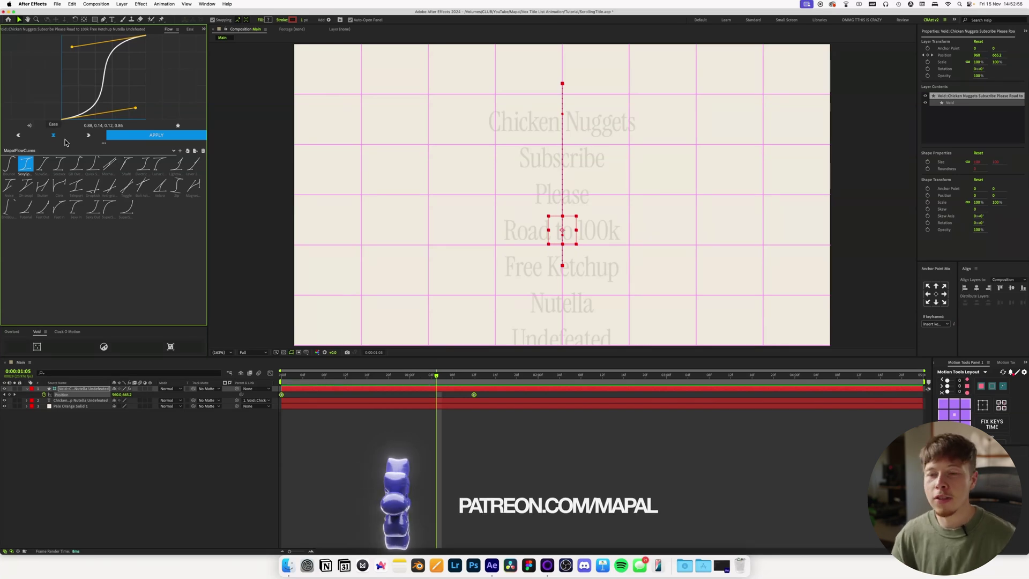
{"action": "left_click", "coordinate": [57, 403]}
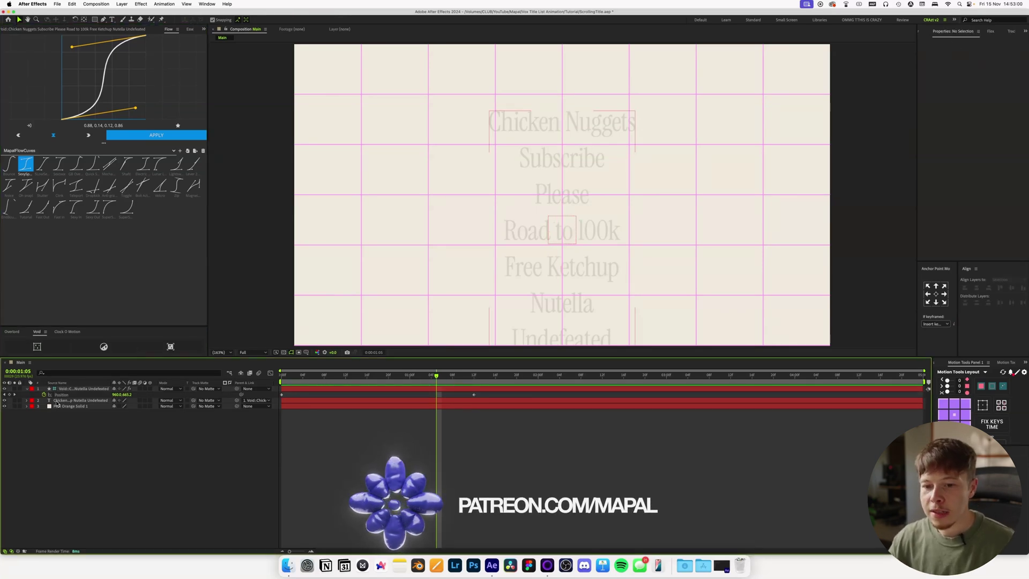
{"action": "left_click", "coordinate": [57, 402]}
- Duplicate the text list layer and set the copy's fill to dark grey 3C3C3C
{"action": "key", "text": "super+d"}
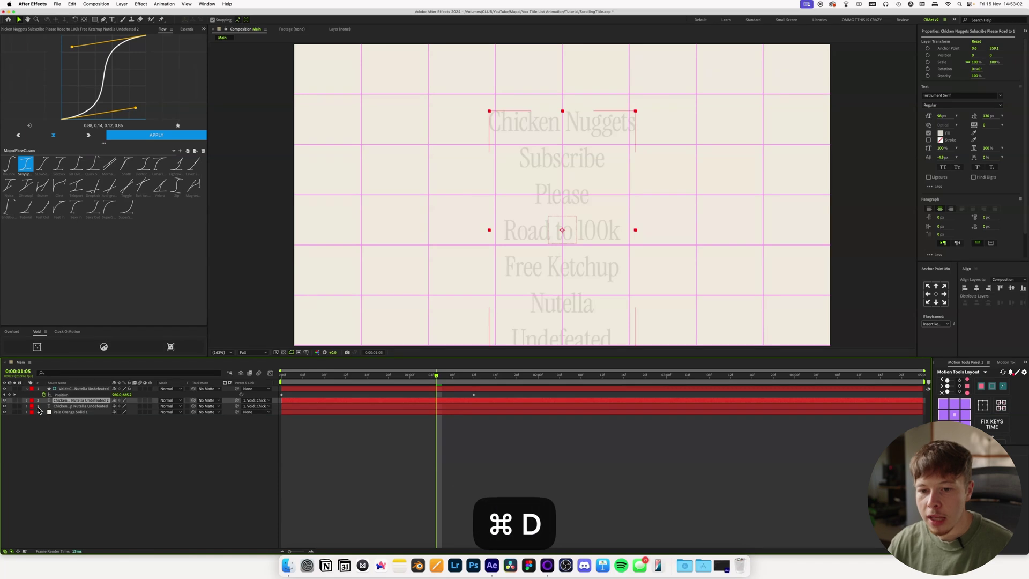
{"action": "left_click", "coordinate": [941, 133]}
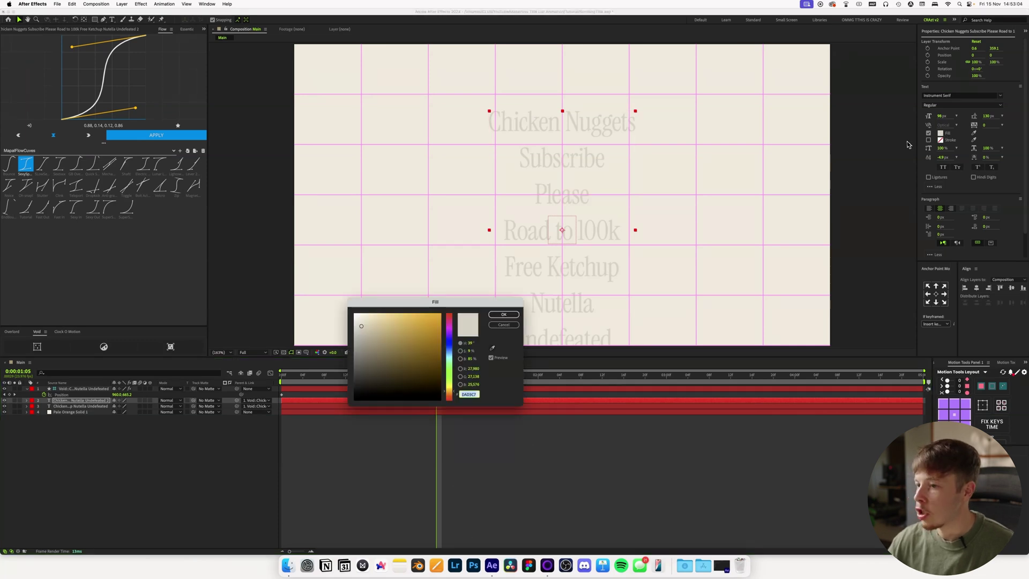
{"action": "left_click_drag", "start_coordinate": [373, 343], "coordinate": [349, 380]}
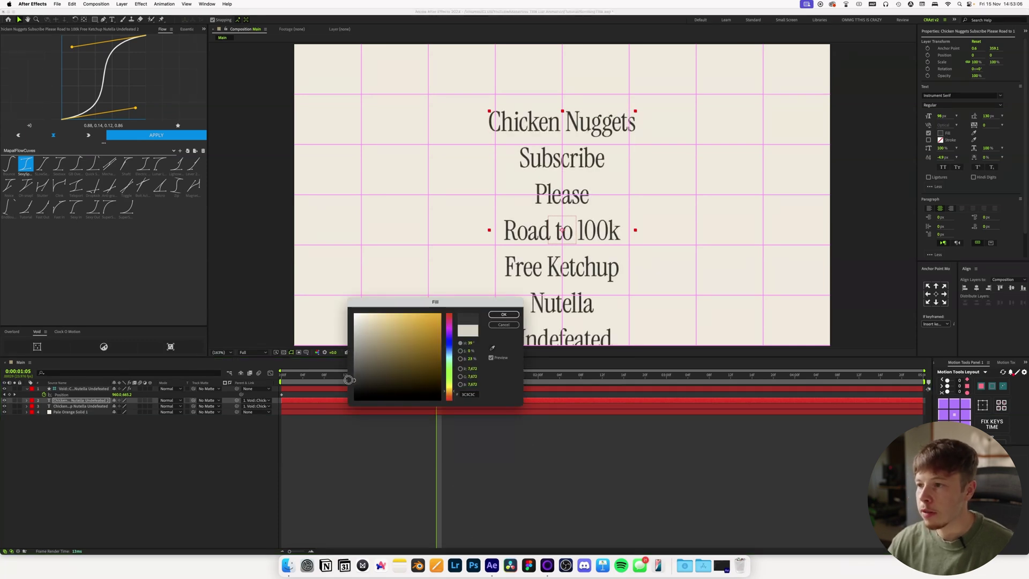
{"action": "left_click", "coordinate": [504, 315]}
- Hide the composition grid and give the second text layer a yellow label
{"action": "key", "text": "alt+apostrophe"}
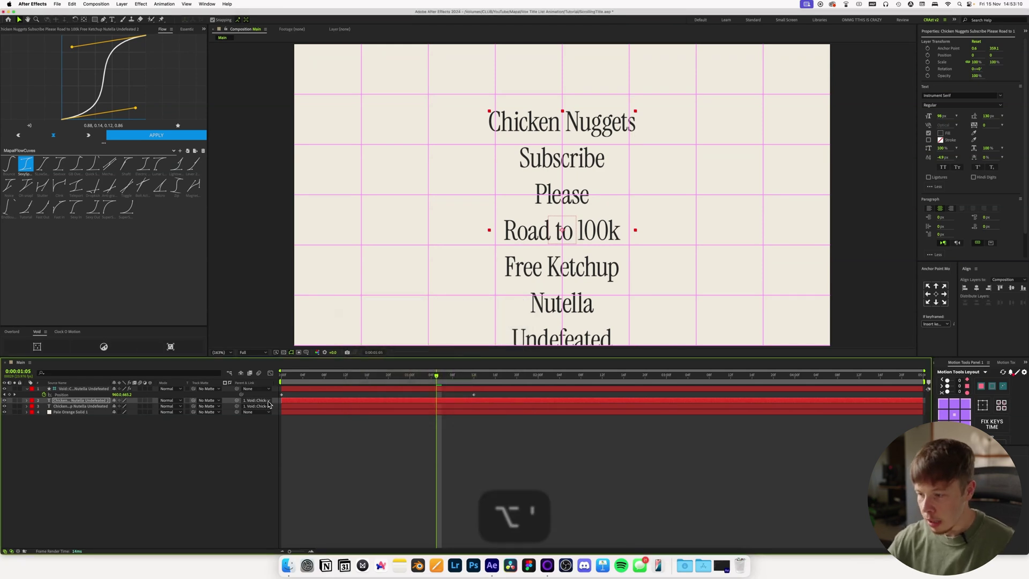
{"action": "left_click", "coordinate": [324, 456]}
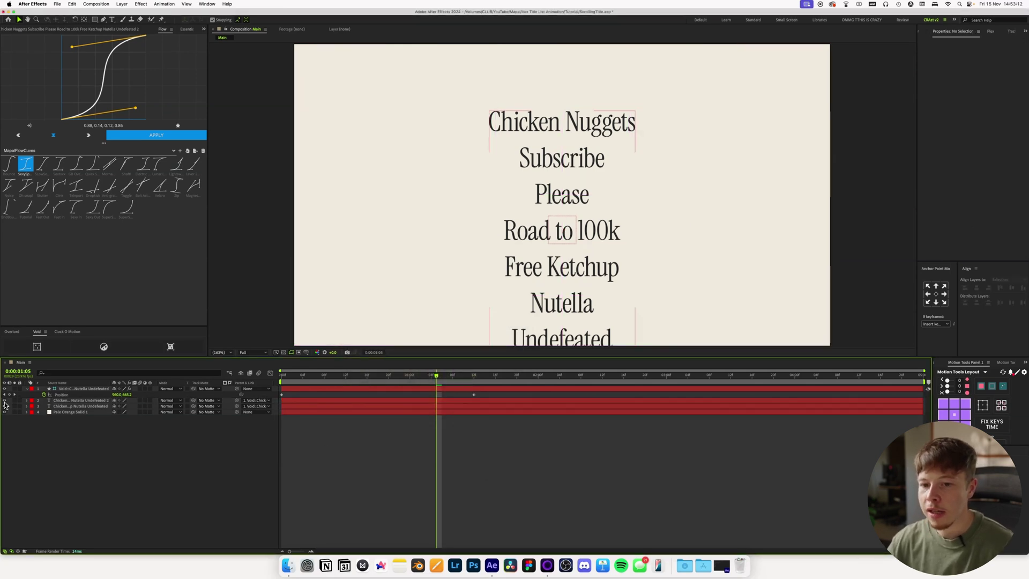
{"action": "left_click_drag", "start_coordinate": [437, 387], "coordinate": [290, 395]}
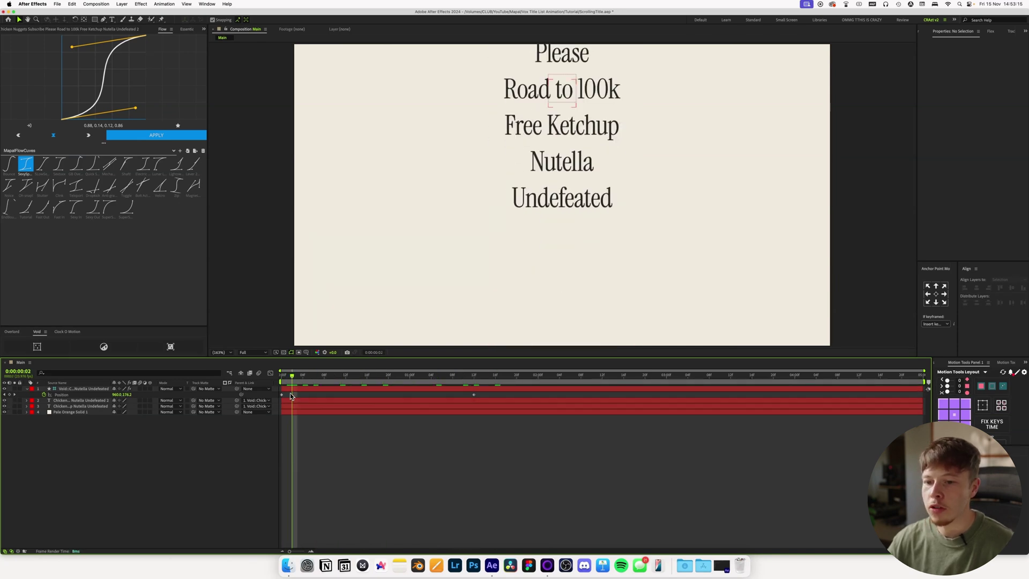
{"action": "left_click", "coordinate": [33, 406]}
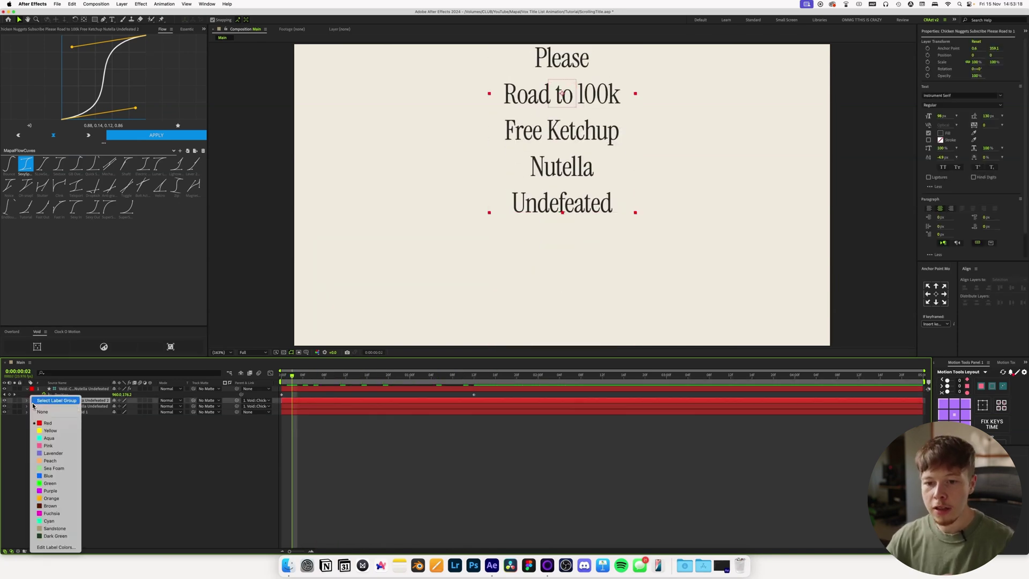
{"action": "left_click", "coordinate": [54, 432]}
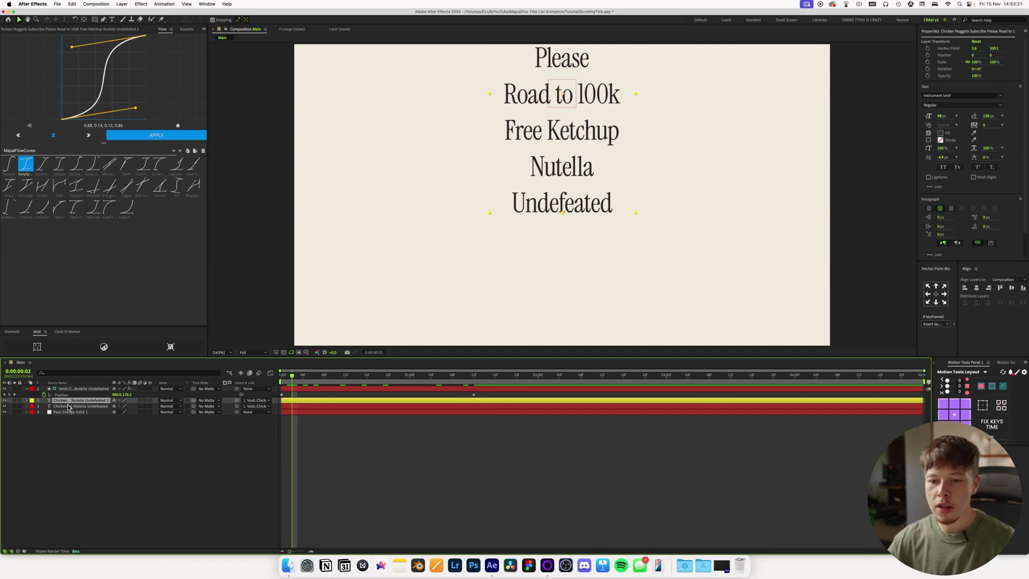
{"action": "left_click", "coordinate": [107, 465]}
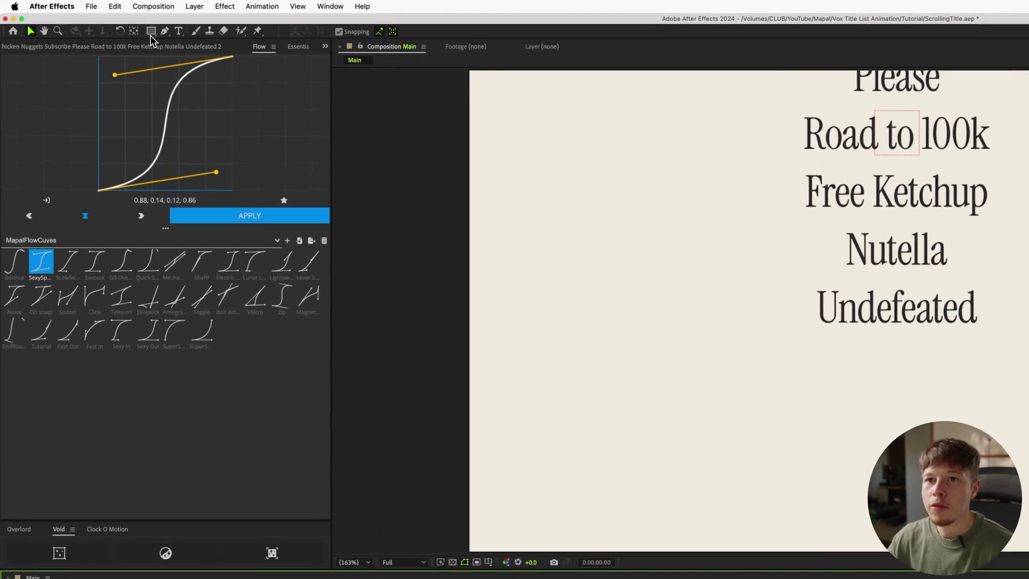
- Set the Rectangle tool's stroke to the dark grey sampled from the list text
{"action": "left_click", "coordinate": [153, 35]}
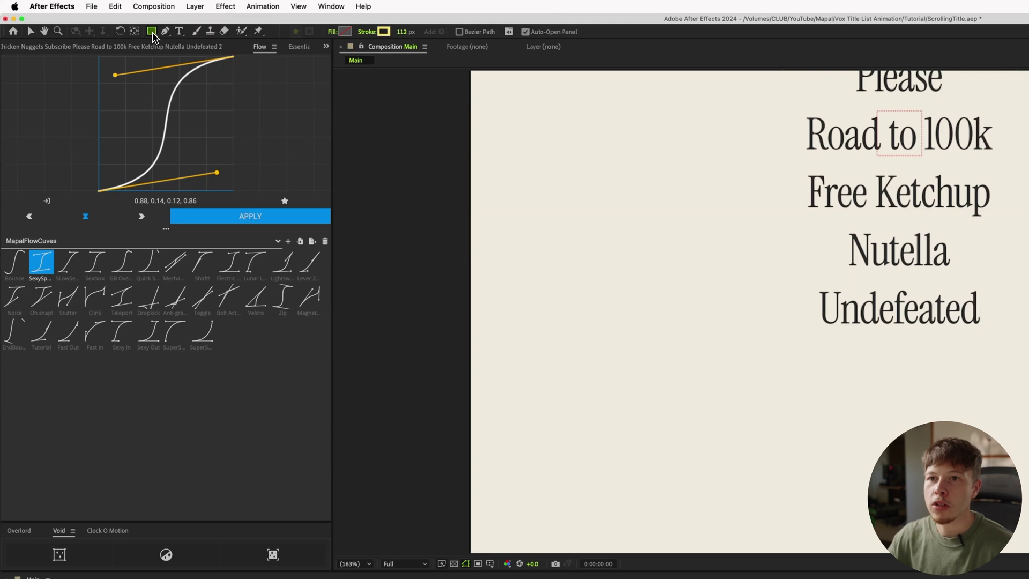
{"action": "left_click", "coordinate": [384, 32]}
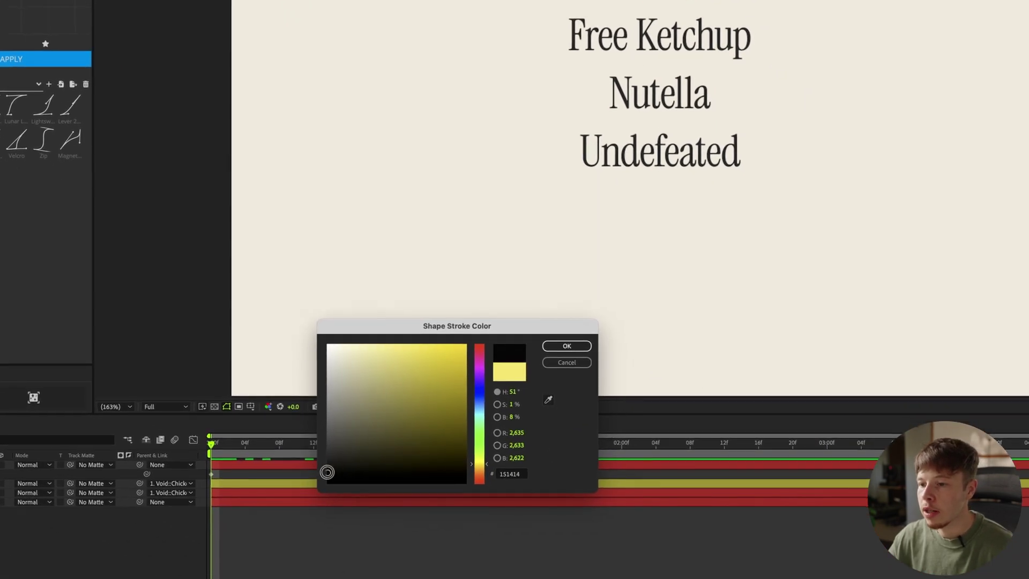
{"action": "left_click_drag", "start_coordinate": [327, 471], "coordinate": [321, 473]}
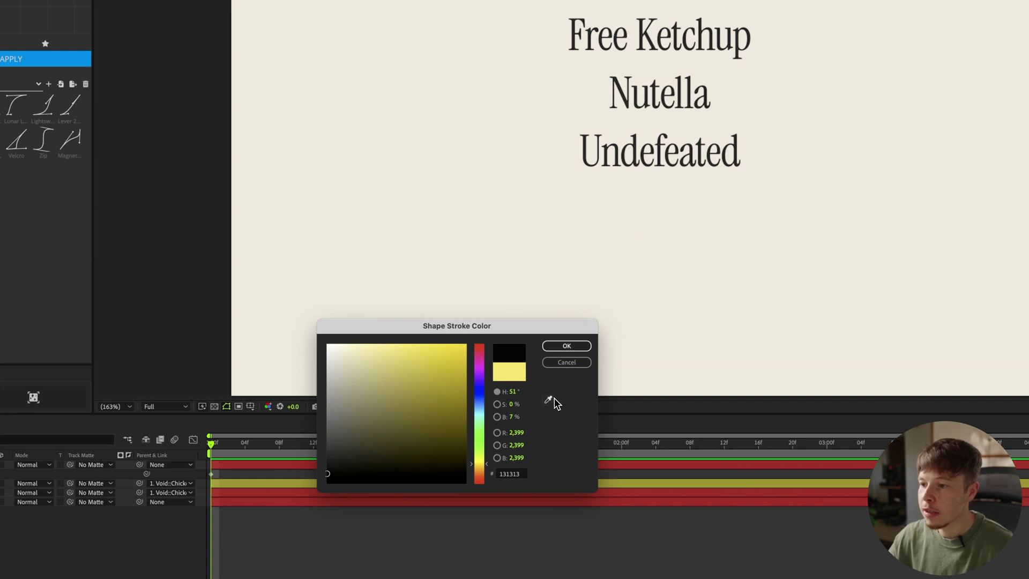
{"action": "left_click", "coordinate": [583, 154]}
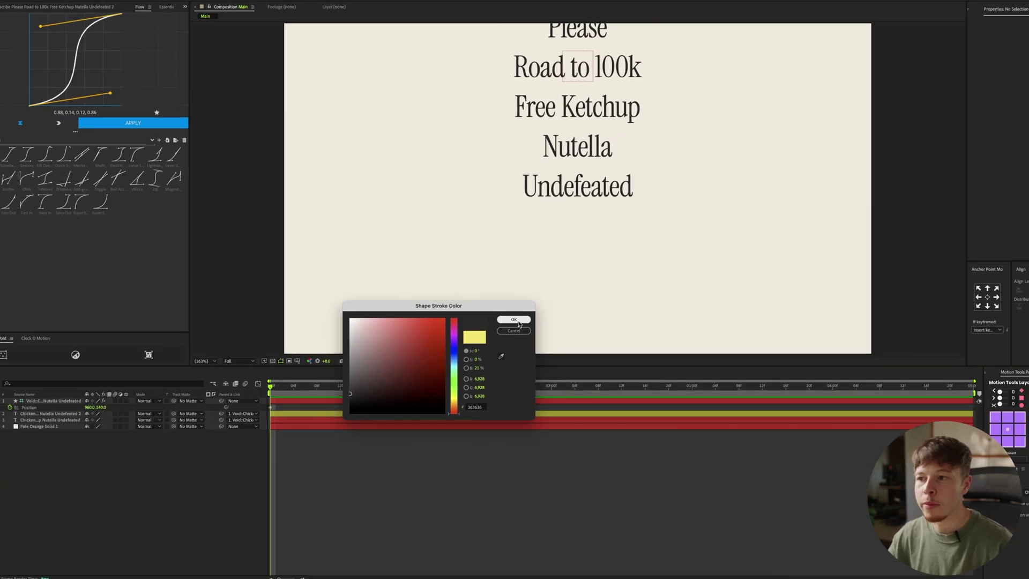
{"action": "left_click", "coordinate": [572, 346]}
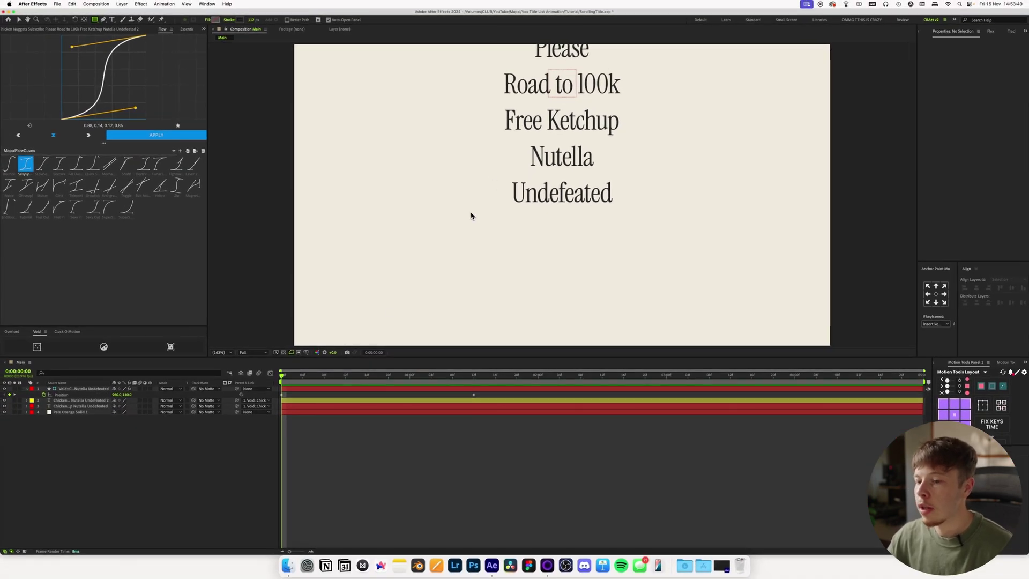
- Draw a 3 px outline box around the Chicken Nuggets line
{"action": "left_click_drag", "start_coordinate": [306, 380], "coordinate": [398, 390]}
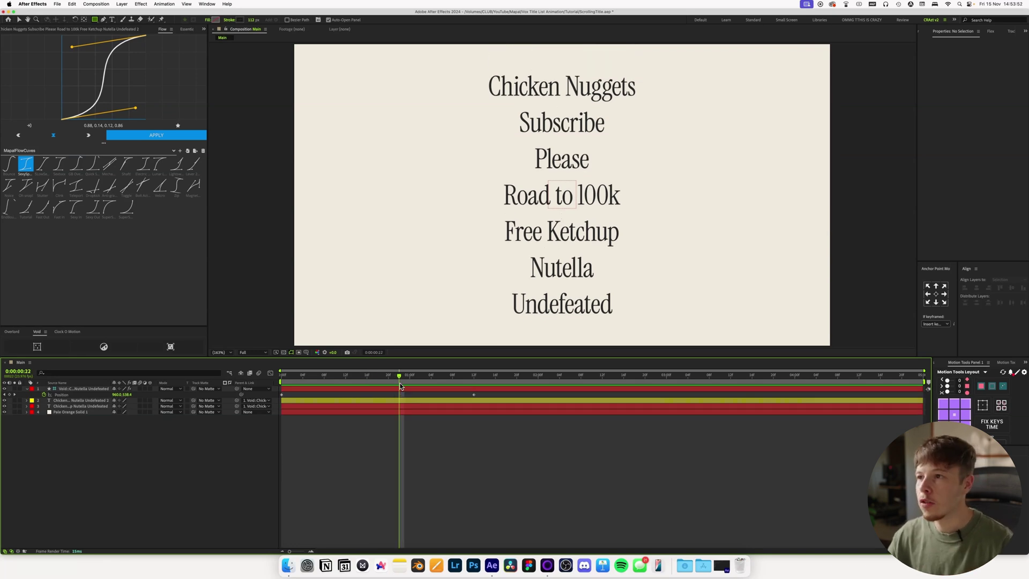
{"action": "left_click_drag", "start_coordinate": [472, 68], "coordinate": [661, 109]}
{"action": "left_click", "coordinate": [254, 20]}
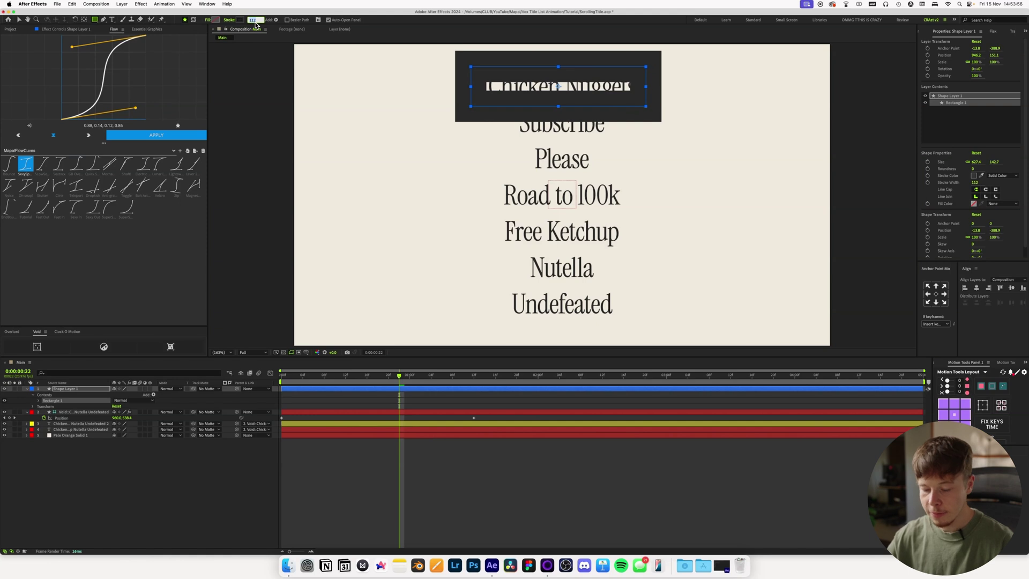
{"action": "type", "text": "3"}
{"action": "key", "text": "Return"}
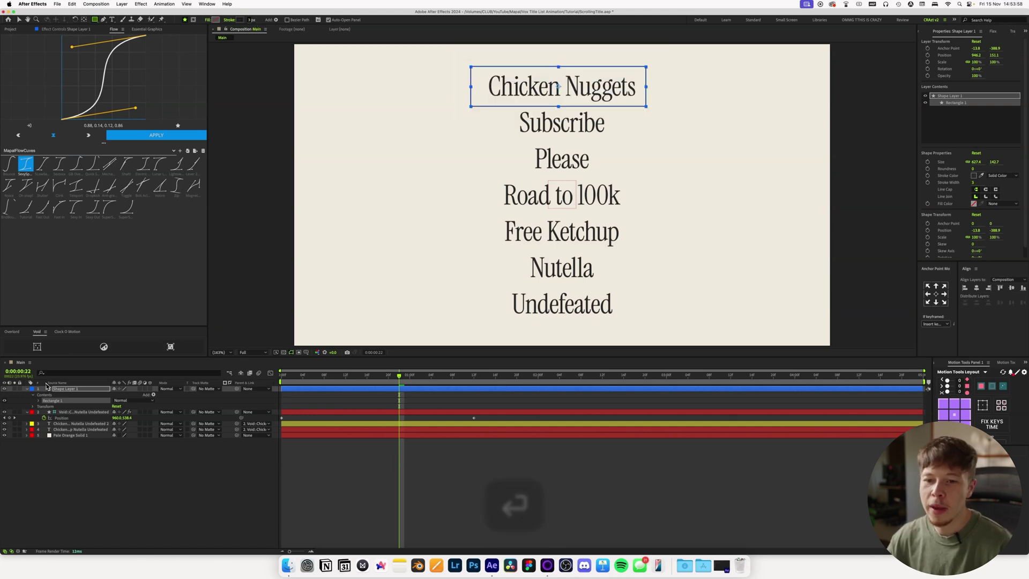
{"action": "left_click", "coordinate": [59, 390]}
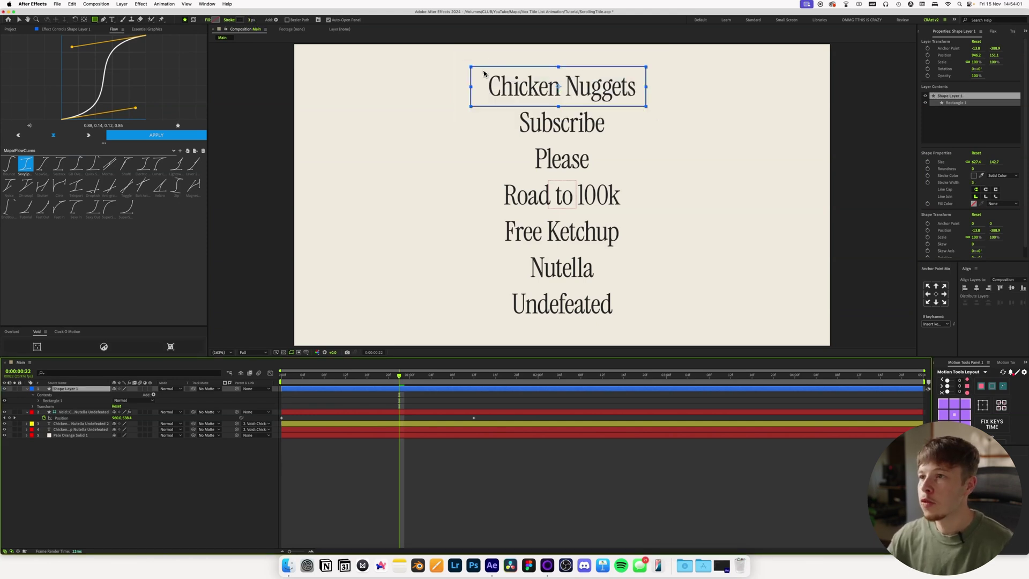
- Centre the outline box horizontally and vertically in the frame
{"action": "key", "text": "v"}
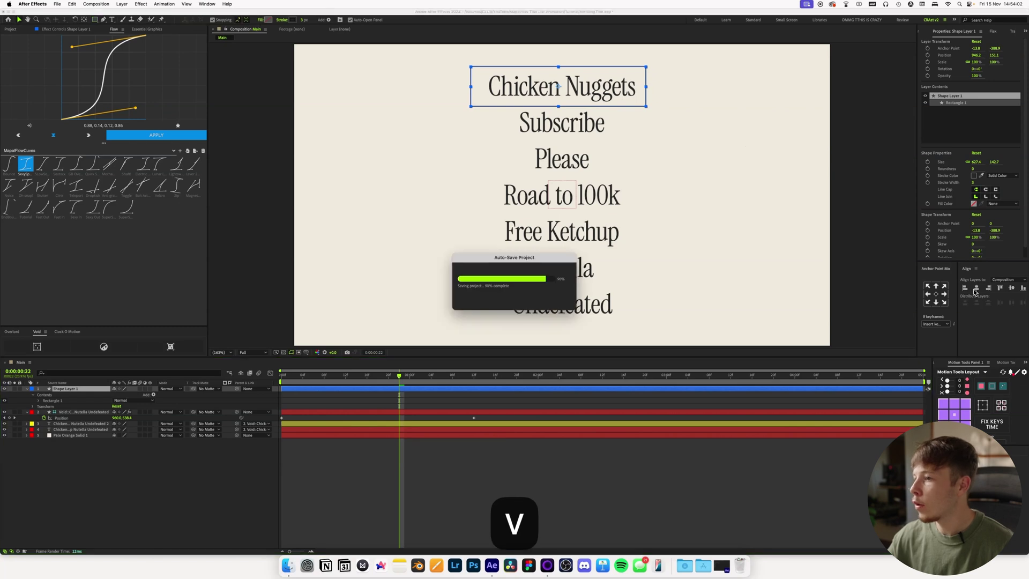
{"action": "left_click", "coordinate": [976, 288]}
{"action": "left_click", "coordinate": [1011, 288]}
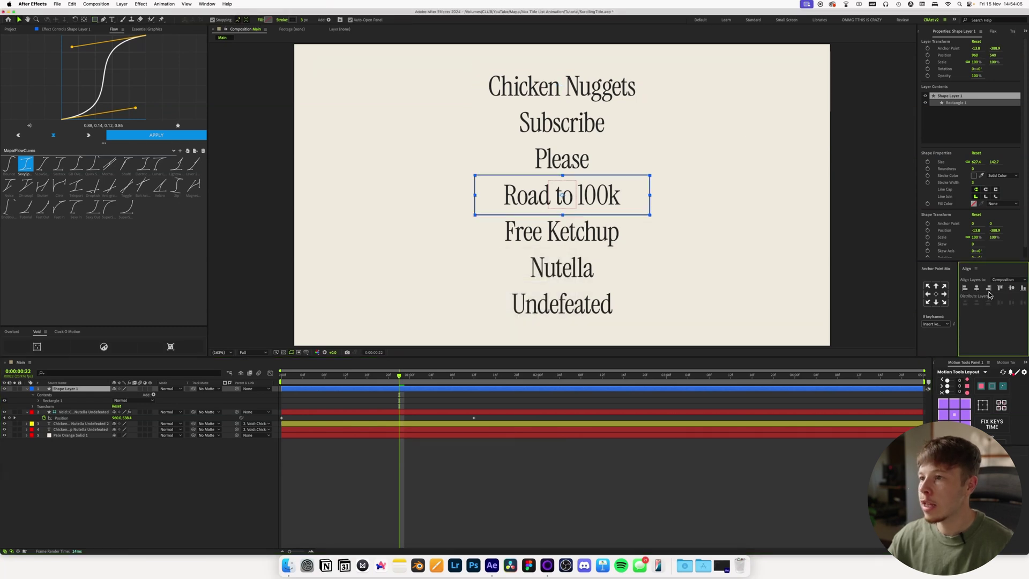
{"action": "left_click_drag", "start_coordinate": [389, 377], "coordinate": [283, 377]}
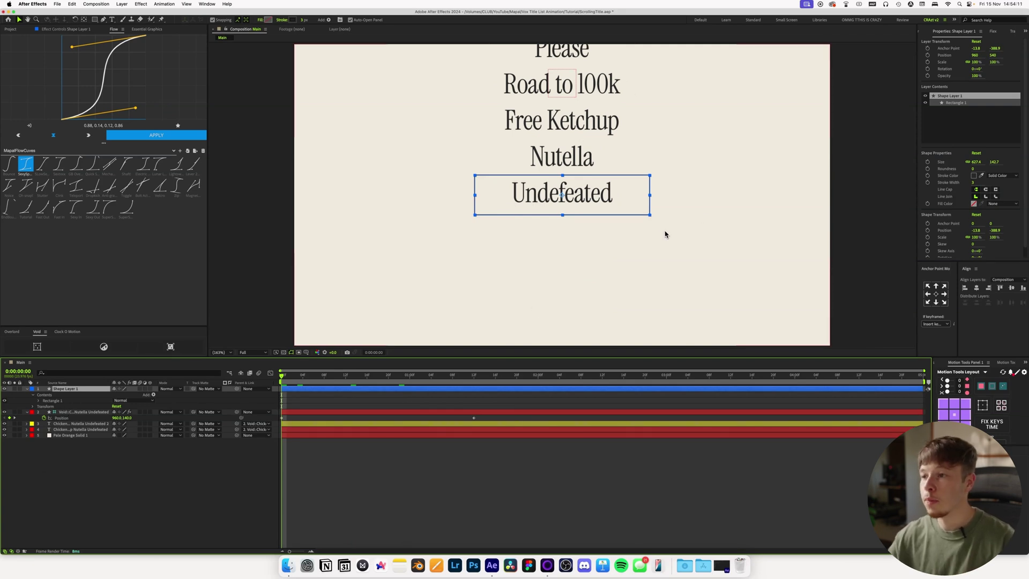
- Nudge the Void's position down so each word lands inside the box
{"action": "left_click", "coordinate": [77, 413]}
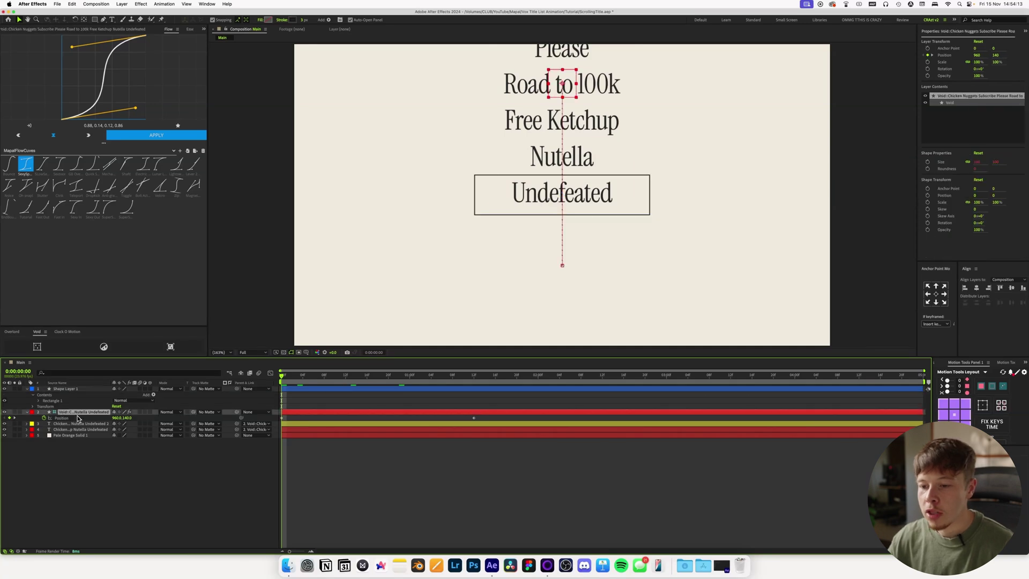
{"action": "key", "text": "Down"}
{"action": "key", "text": "Down"}
{"action": "key", "text": "Down"}
{"action": "key", "text": "Down"}
{"action": "key", "text": "Down"}
{"action": "key", "text": "Down"}
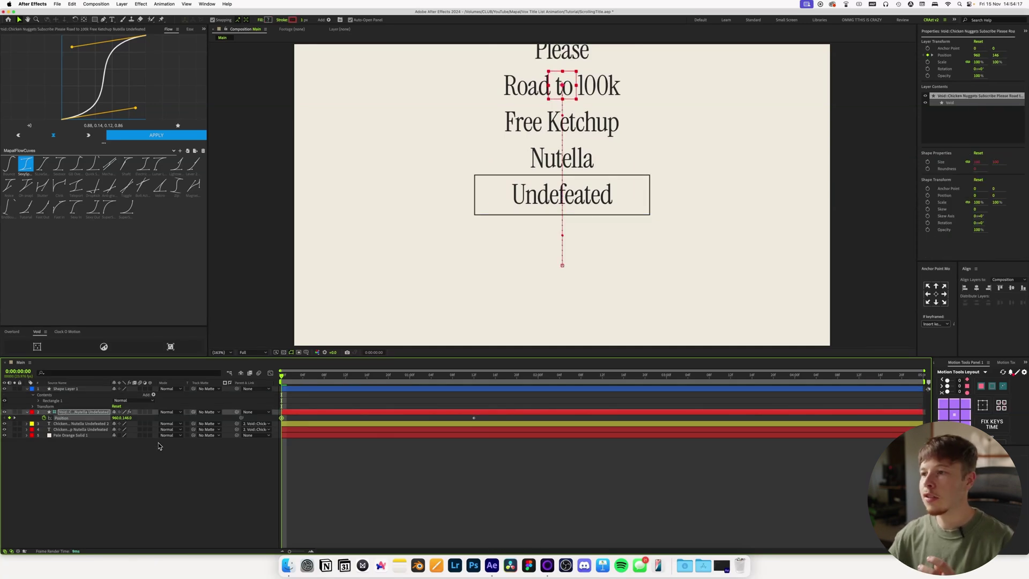
{"action": "left_click_drag", "start_coordinate": [429, 375], "coordinate": [474, 376]}
{"action": "key", "text": "Down"}
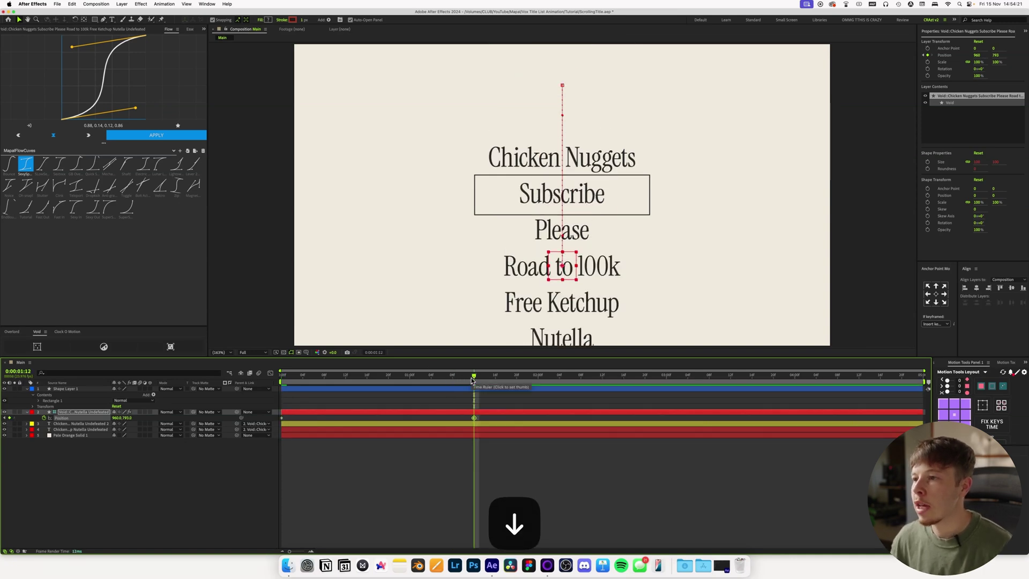
{"action": "left_click", "coordinate": [524, 236]}
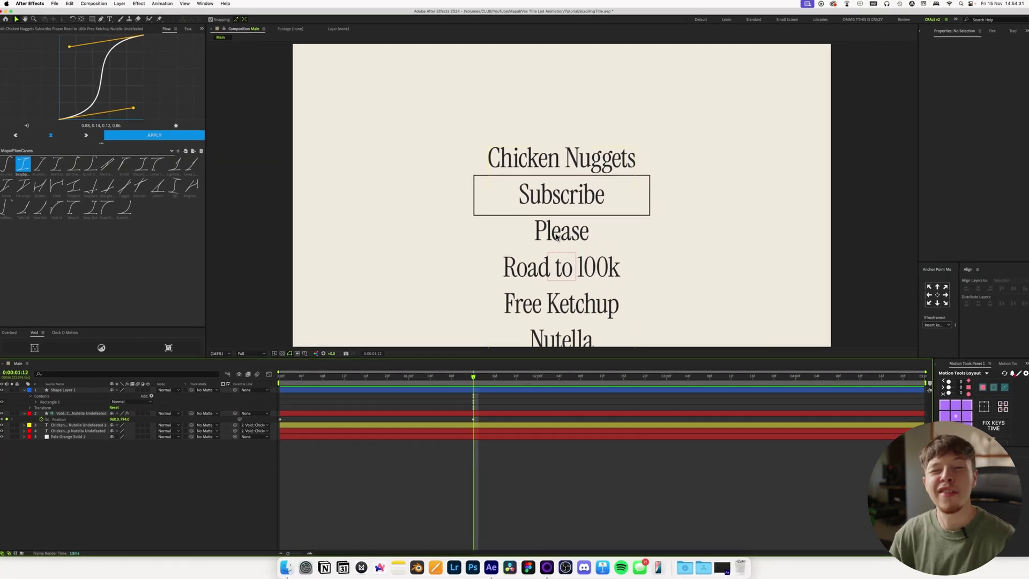
- Rename the outline box layer to Outline Rectangle
{"action": "left_click", "coordinate": [560, 214]}
{"action": "key", "text": "Return"}
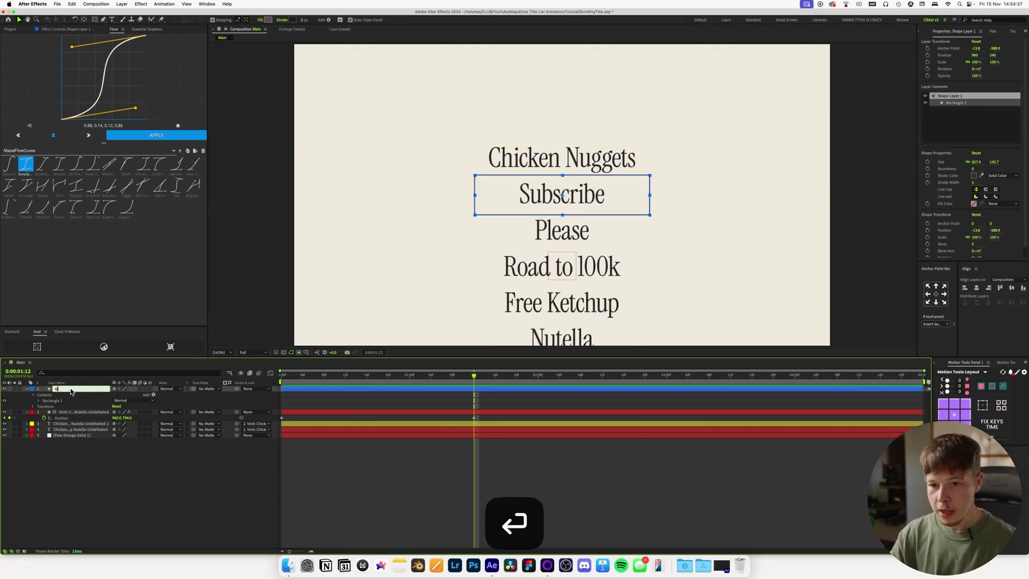
{"action": "type", "text": "Outline Rectangle"}
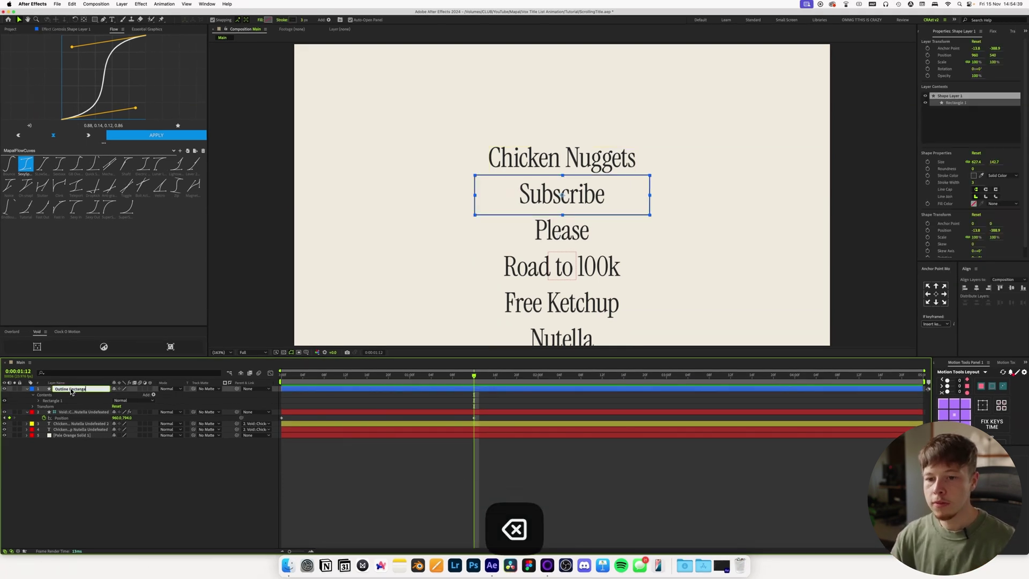
{"action": "key", "text": "Return"}
- Duplicate the box, removing the copy's stroke and giving it a white fill
{"action": "key", "text": "super+d"}
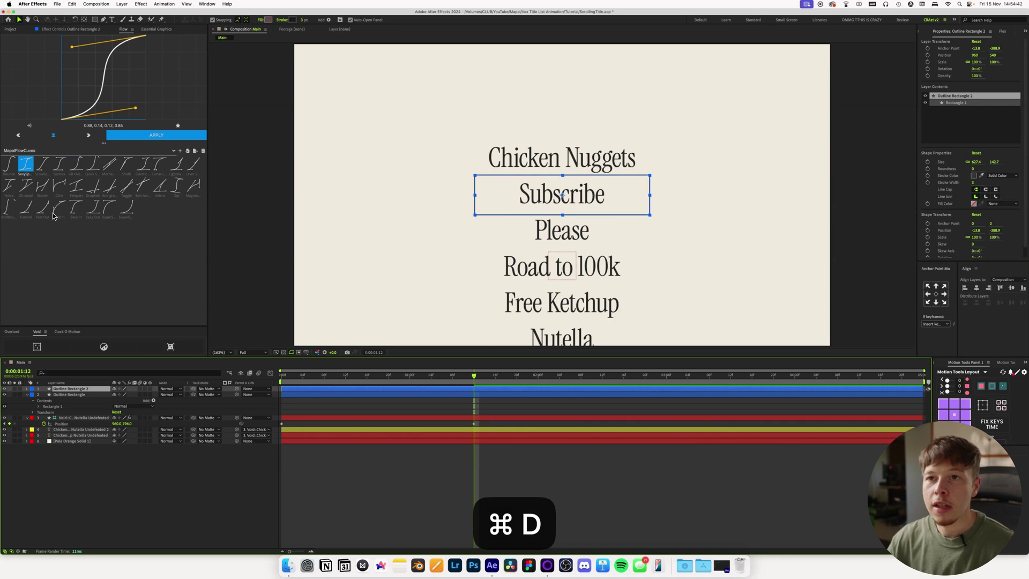
{"action": "left_click", "coordinate": [281, 20]}
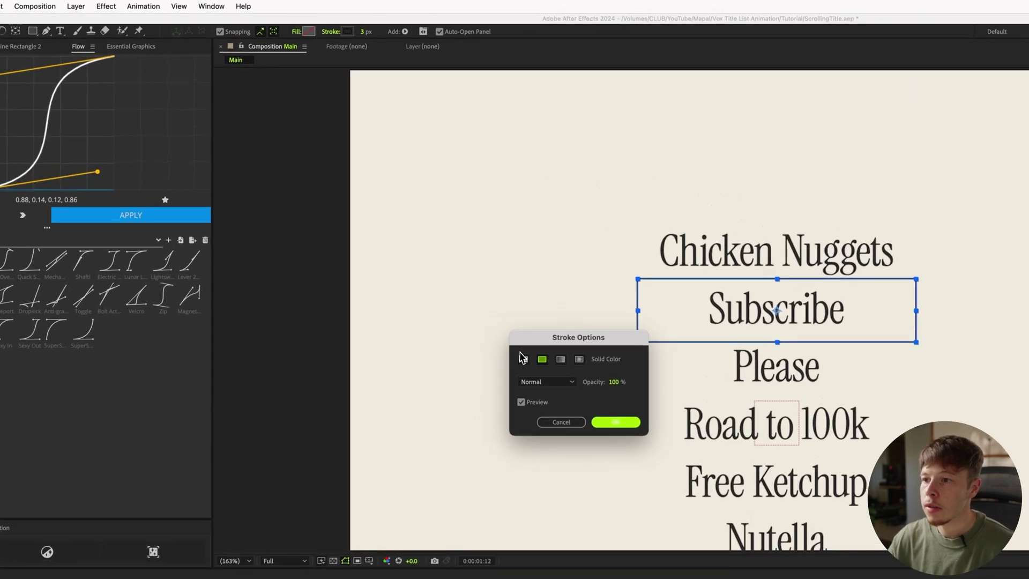
{"action": "left_click", "coordinate": [523, 358]}
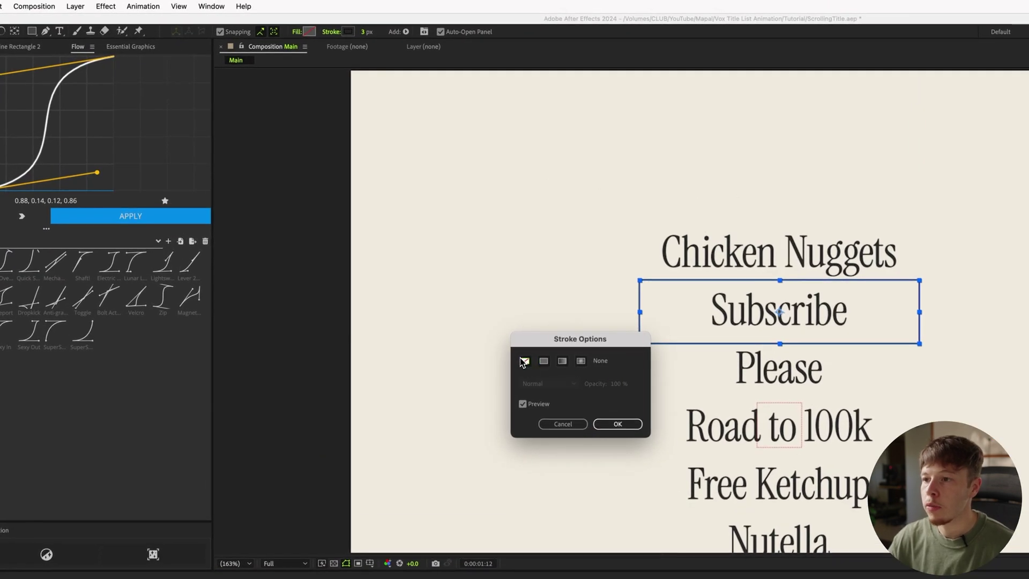
{"action": "left_click", "coordinate": [616, 422]}
{"action": "left_click", "coordinate": [309, 32]}
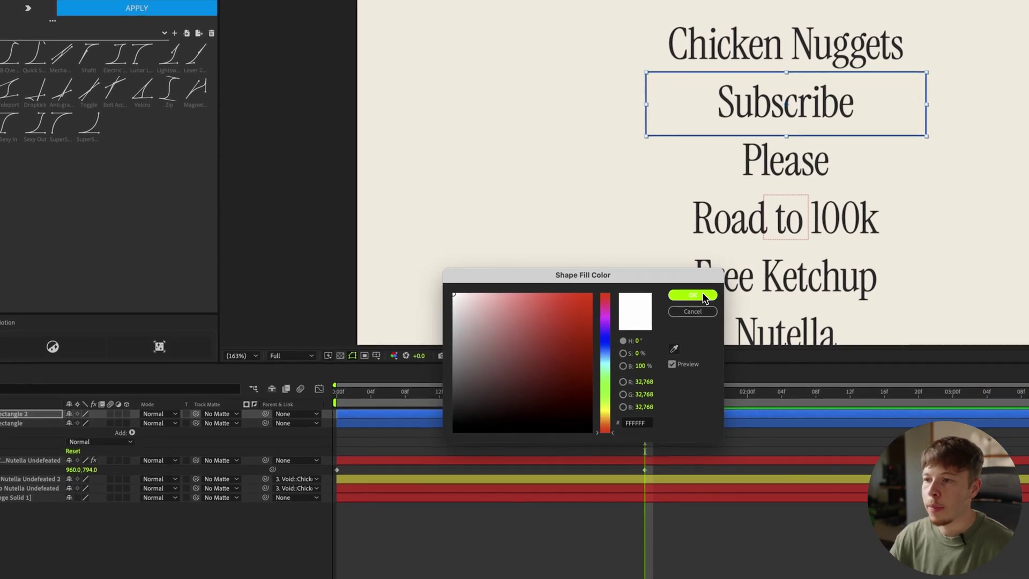
{"action": "left_click", "coordinate": [692, 295]}
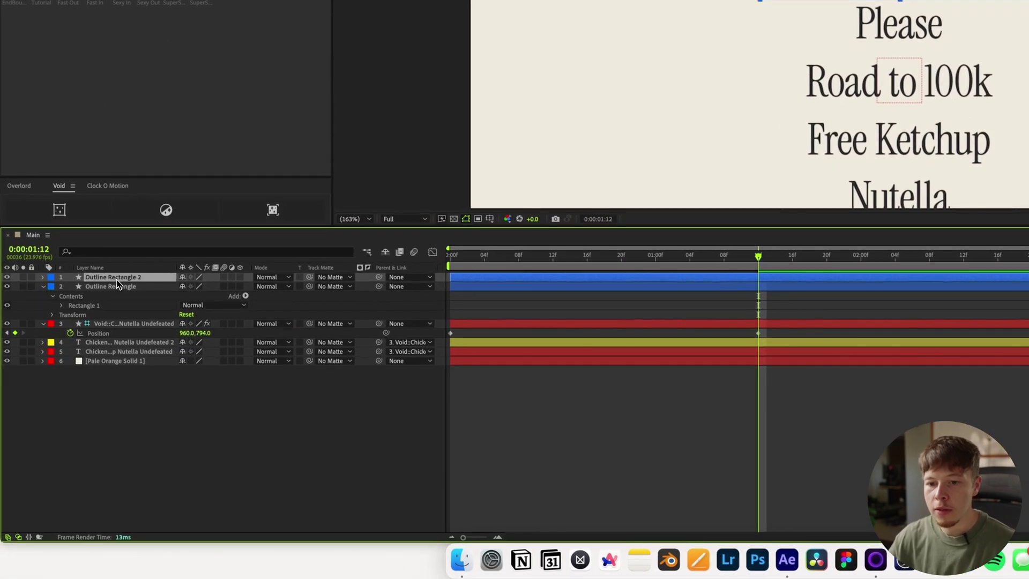
- Name the copy Rectangle Mask, label it pink, and collapse all layer properties
{"action": "key", "text": "Return"}
{"action": "type", "text": "Rectan"}
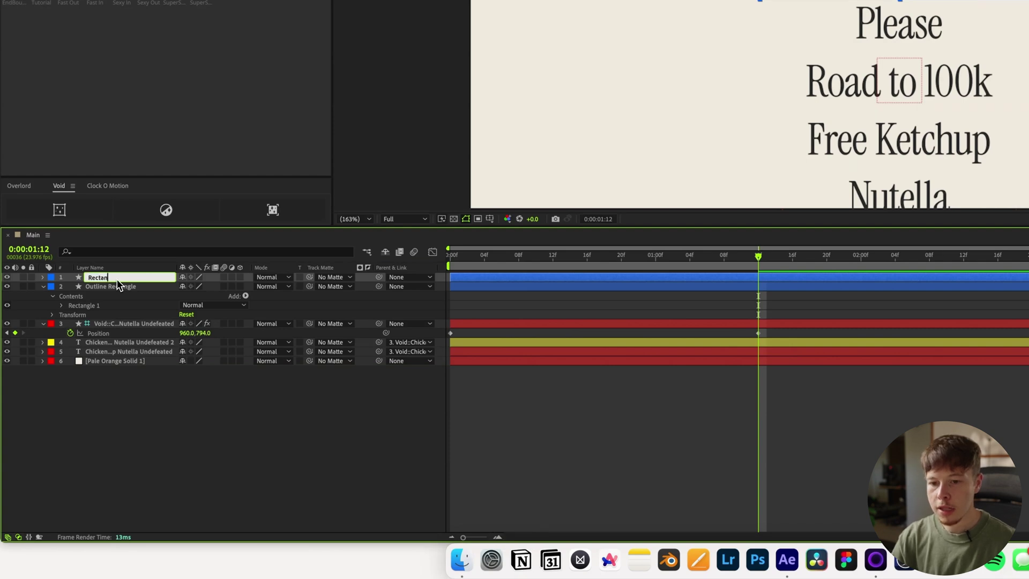
{"action": "type", "text": "gle Mask"}
{"action": "key", "text": "Return"}
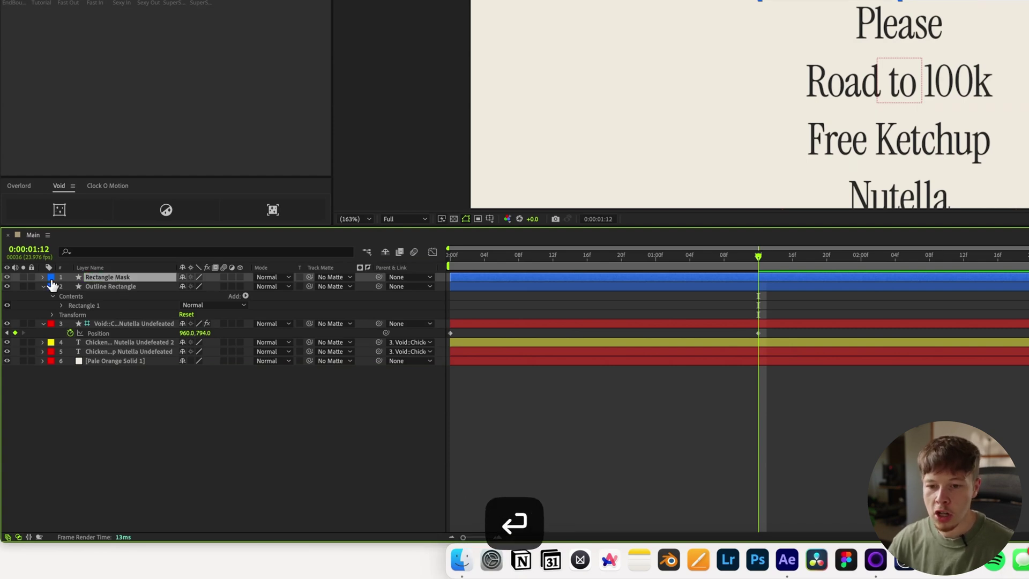
{"action": "left_click", "coordinate": [52, 278]}
{"action": "left_click", "coordinate": [81, 364]}
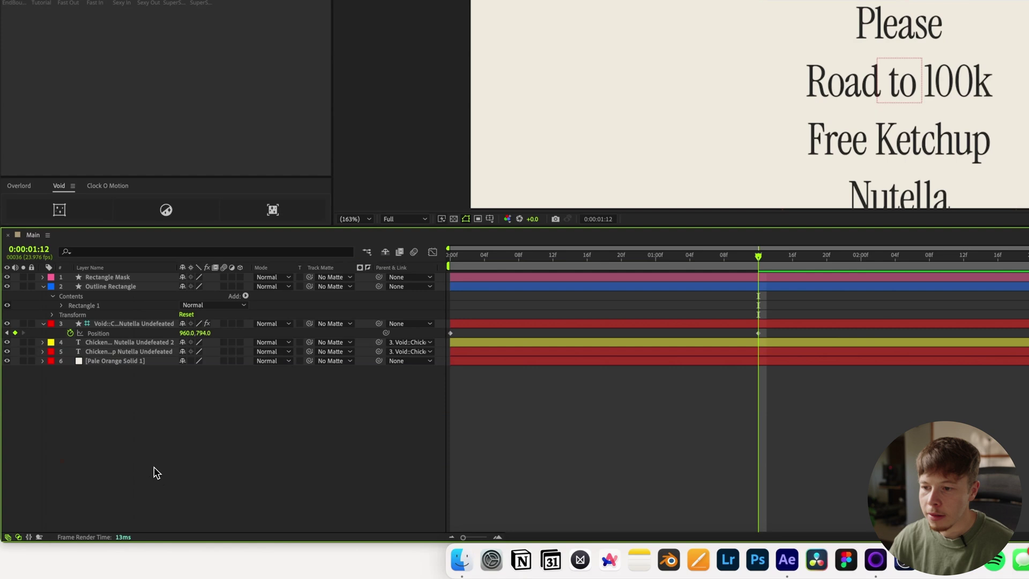
{"action": "key", "text": "u"}
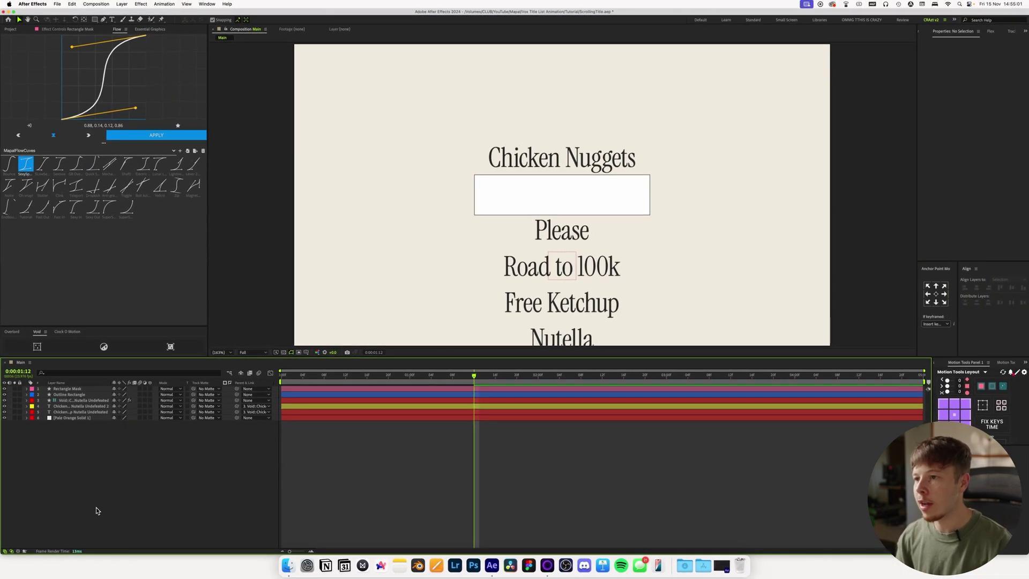
- Filter both rectangle layers by 'pat' and convert each Rectangle Path to a Bezier path
{"action": "left_click", "coordinate": [67, 389]}
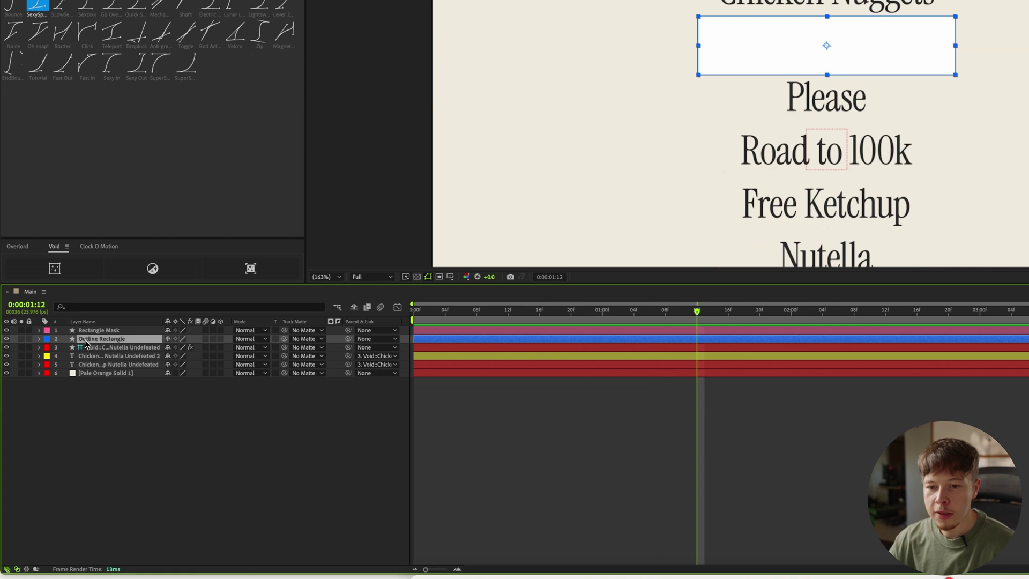
{"action": "left_click", "coordinate": [59, 394], "text": "shift"}
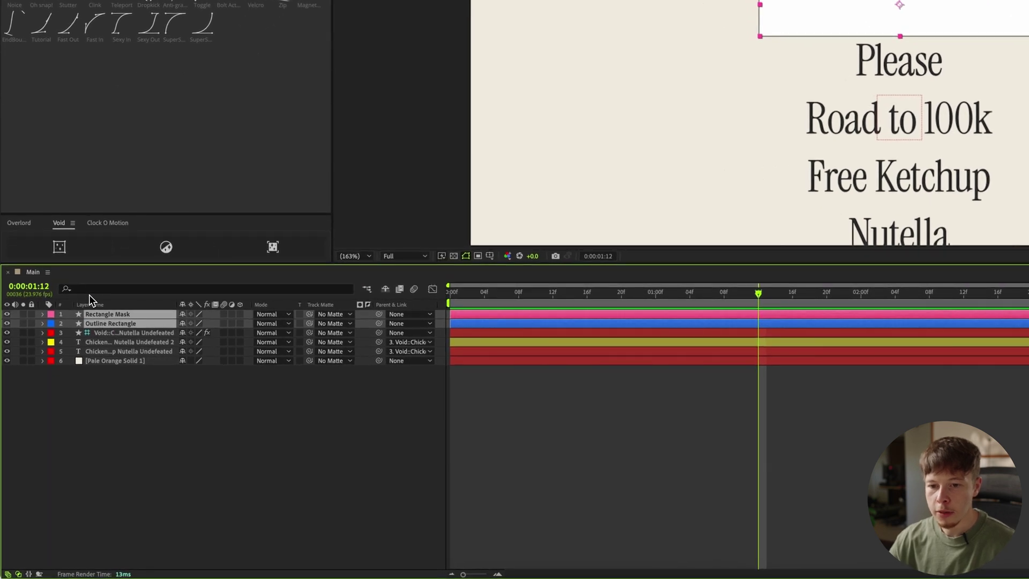
{"action": "left_click", "coordinate": [94, 291]}
{"action": "type", "text": "pat"}
{"action": "right_click", "coordinate": [105, 345]}
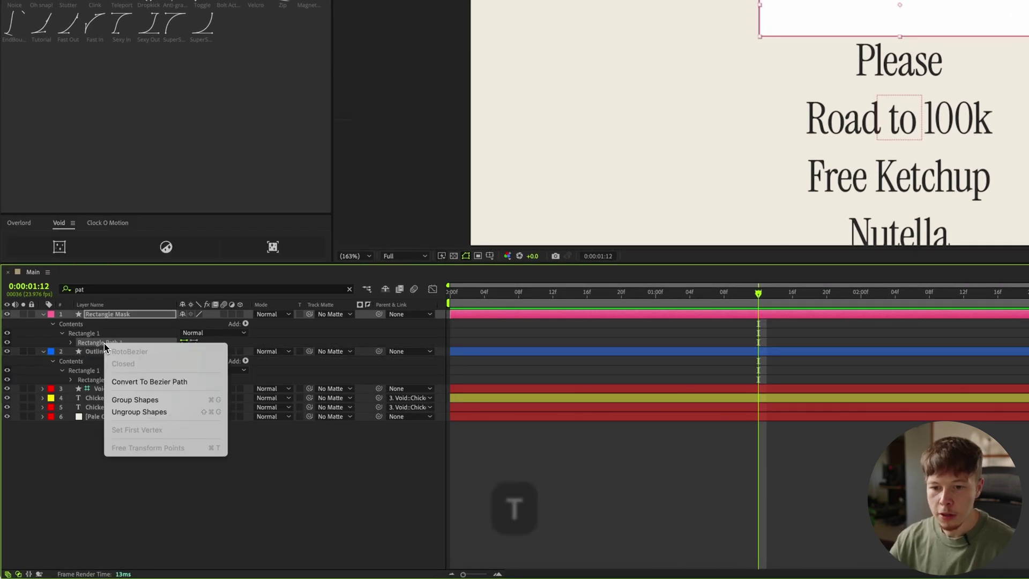
{"action": "left_click", "coordinate": [164, 381]}
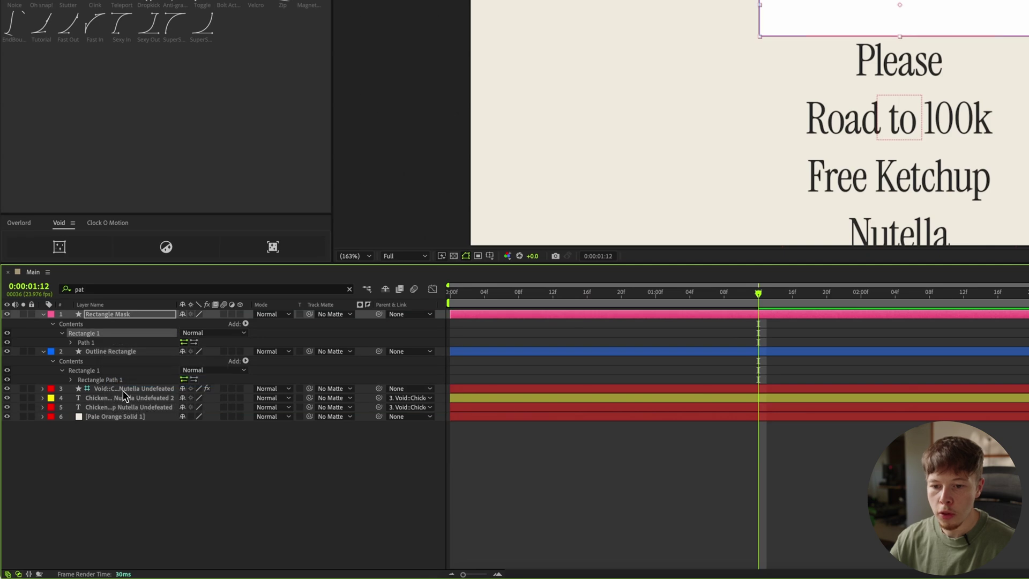
{"action": "right_click", "coordinate": [111, 378]}
{"action": "left_click", "coordinate": [147, 416]}
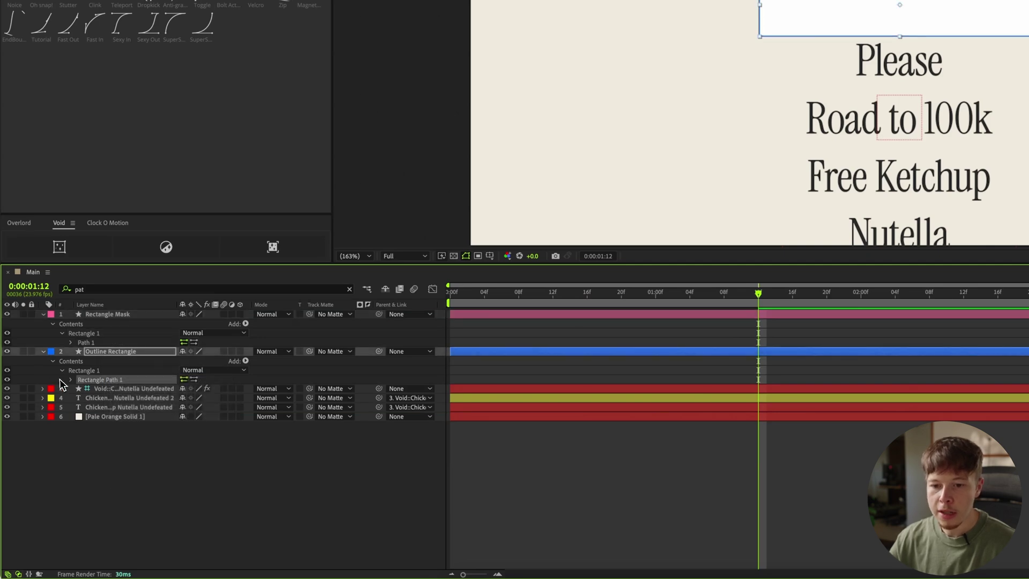
- Link Rectangle Mask's Path to Outline Rectangle's Path and keyframe the outline's Path at 1:12
{"action": "left_click", "coordinate": [70, 380]}
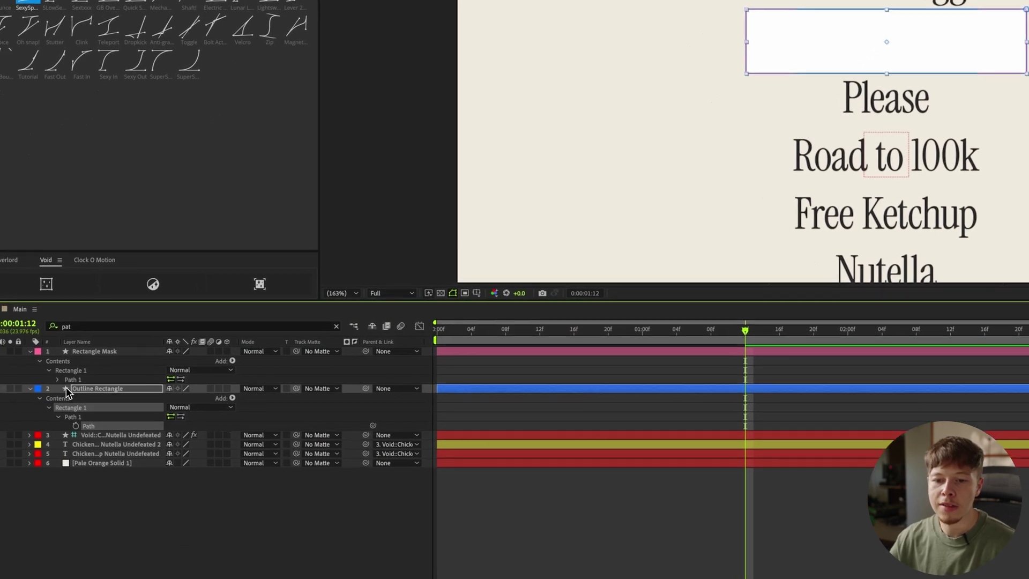
{"action": "left_click", "coordinate": [57, 380]}
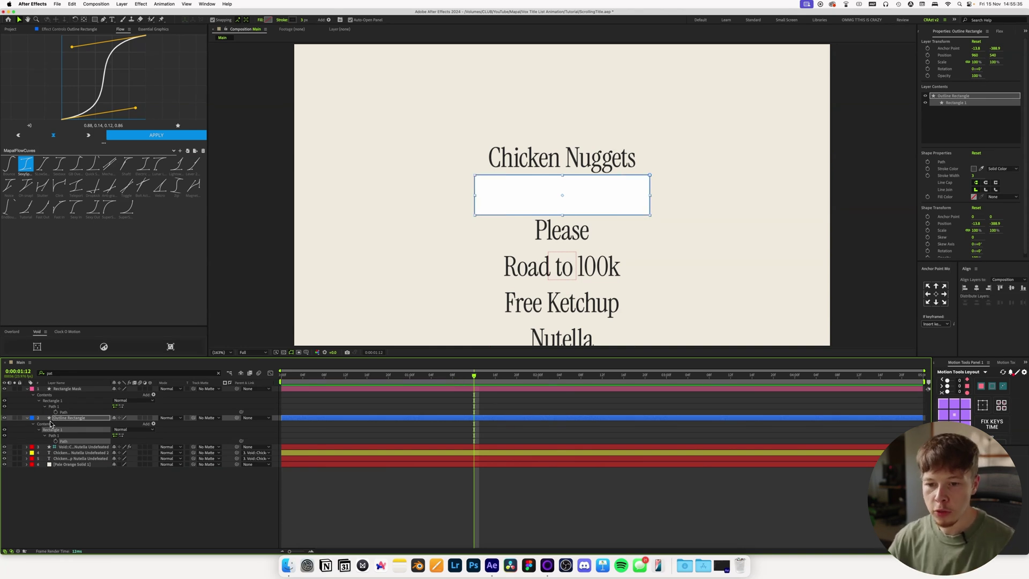
{"action": "left_click", "coordinate": [183, 528]}
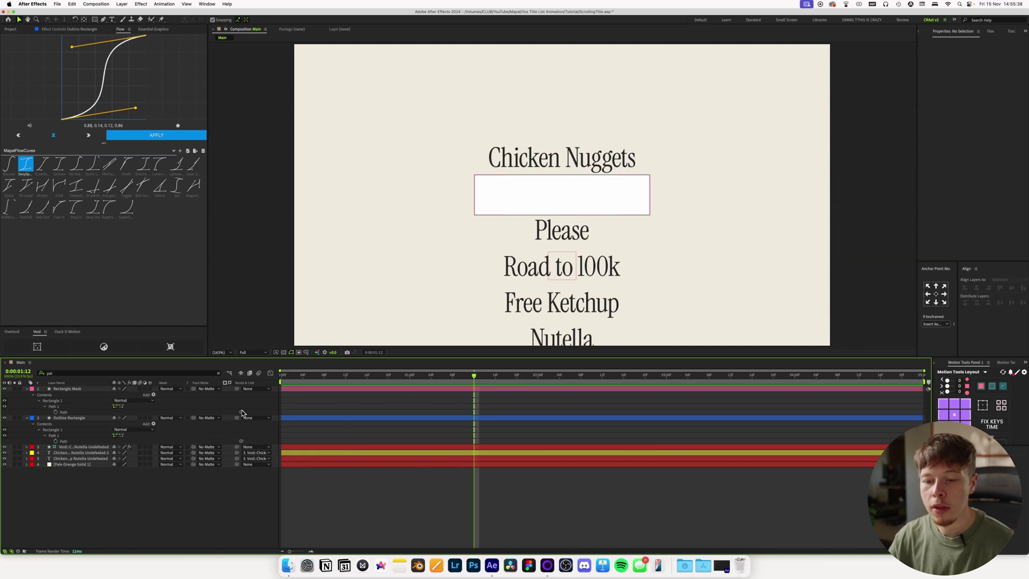
{"action": "left_click_drag", "start_coordinate": [241, 413], "coordinate": [69, 439]}
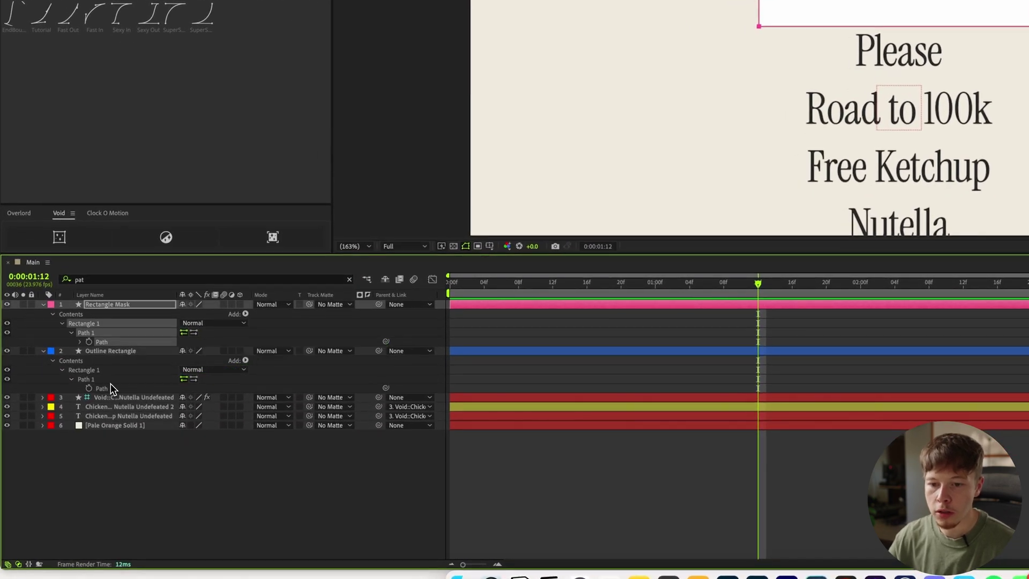
{"action": "left_click", "coordinate": [114, 352]}
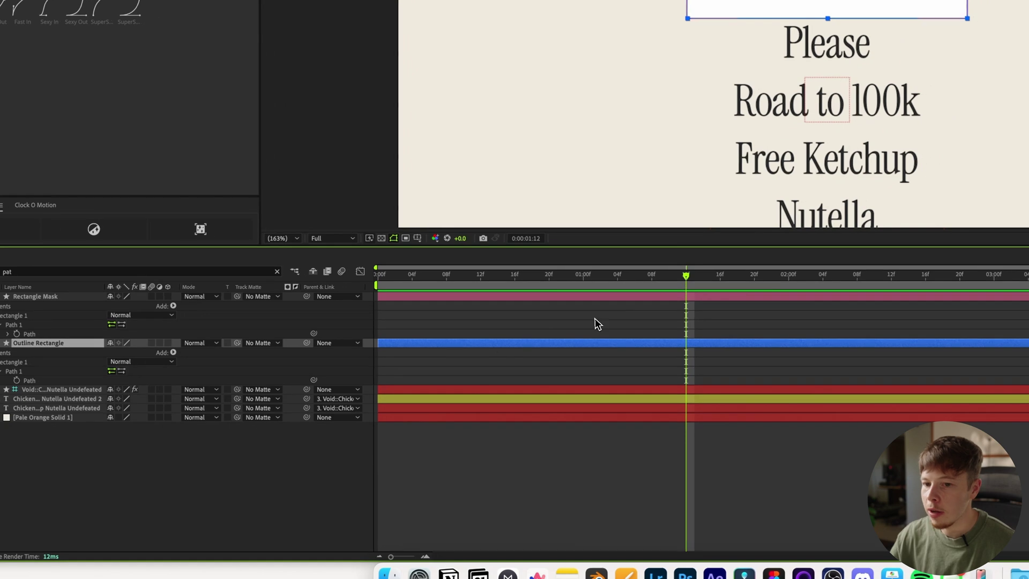
{"action": "left_click", "coordinate": [17, 380]}
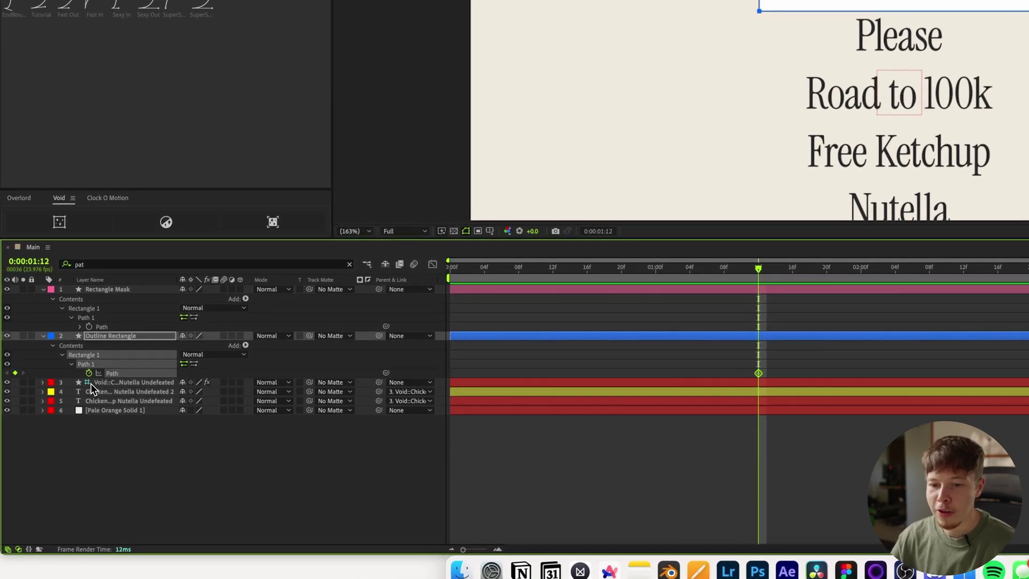
{"action": "left_click", "coordinate": [44, 290]}
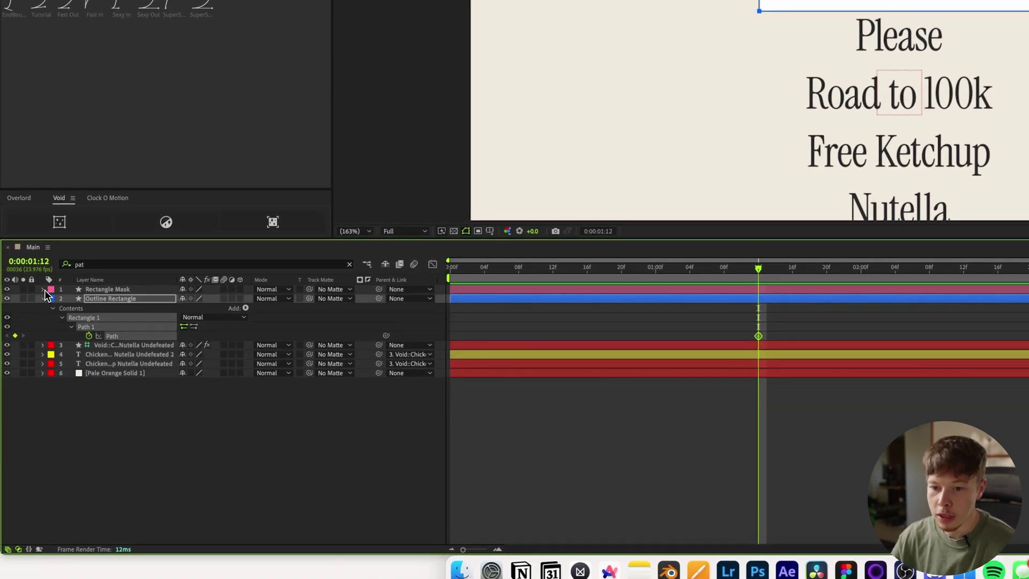
{"action": "left_click_drag", "start_coordinate": [727, 268], "coordinate": [378, 299]}
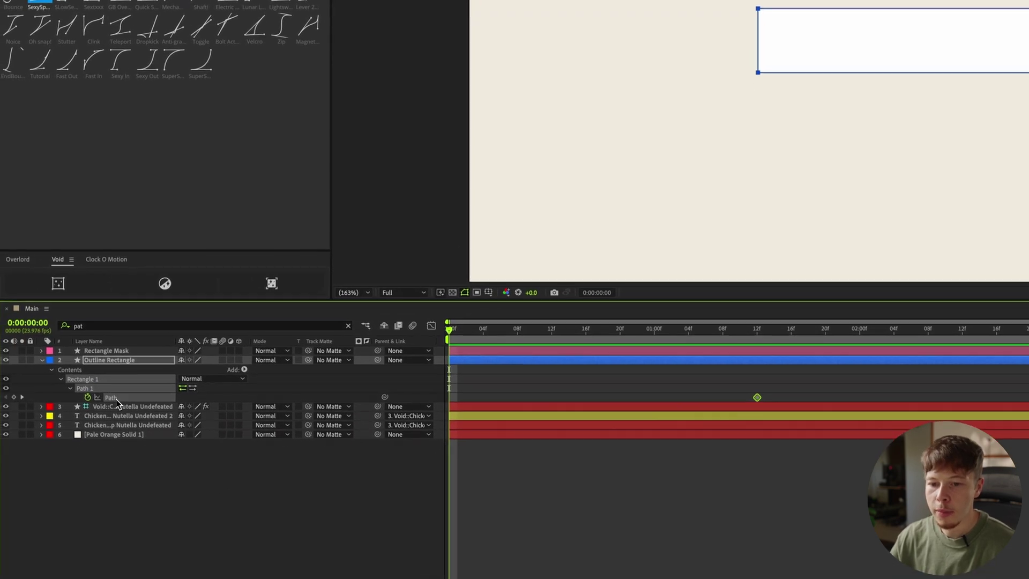
- At 0:00, pull the outline box's left and right path edges inward to a narrow sliver over Undefeated
{"action": "key", "text": "ctrl+shift+a"}
{"action": "left_click", "coordinate": [146, 395]}
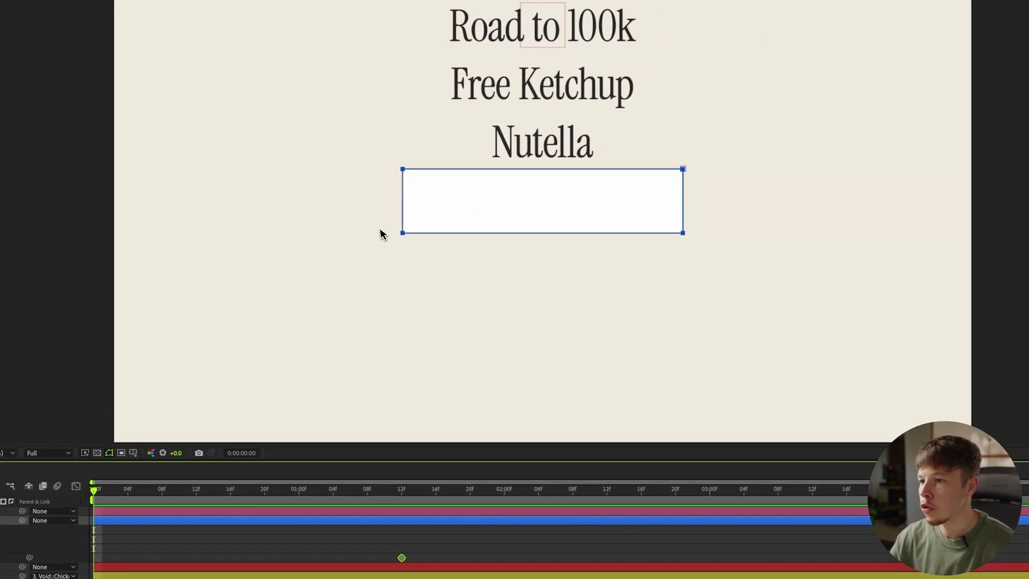
{"action": "left_click", "coordinate": [400, 220], "text": "shift"}
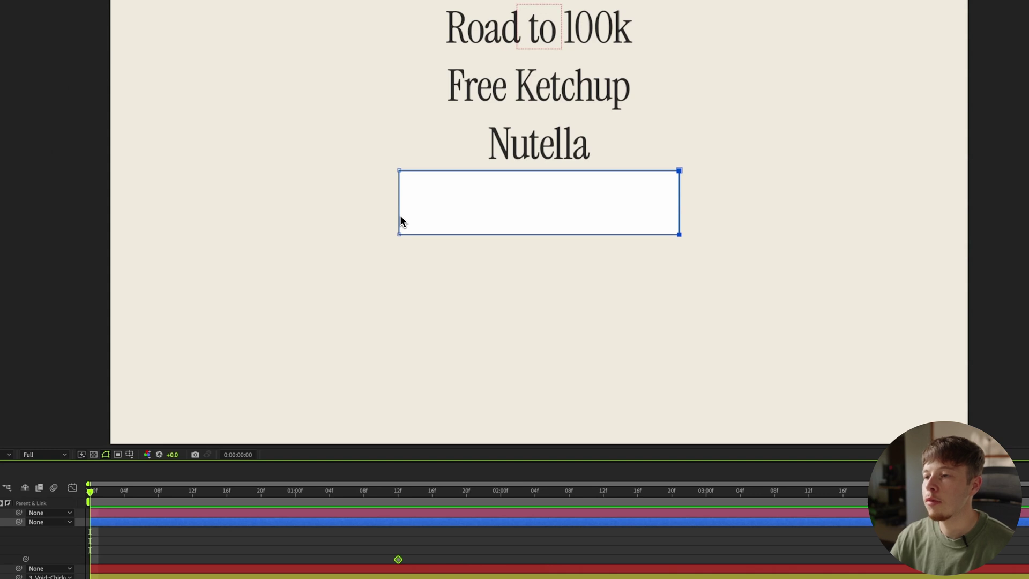
{"action": "left_click", "coordinate": [400, 214]}
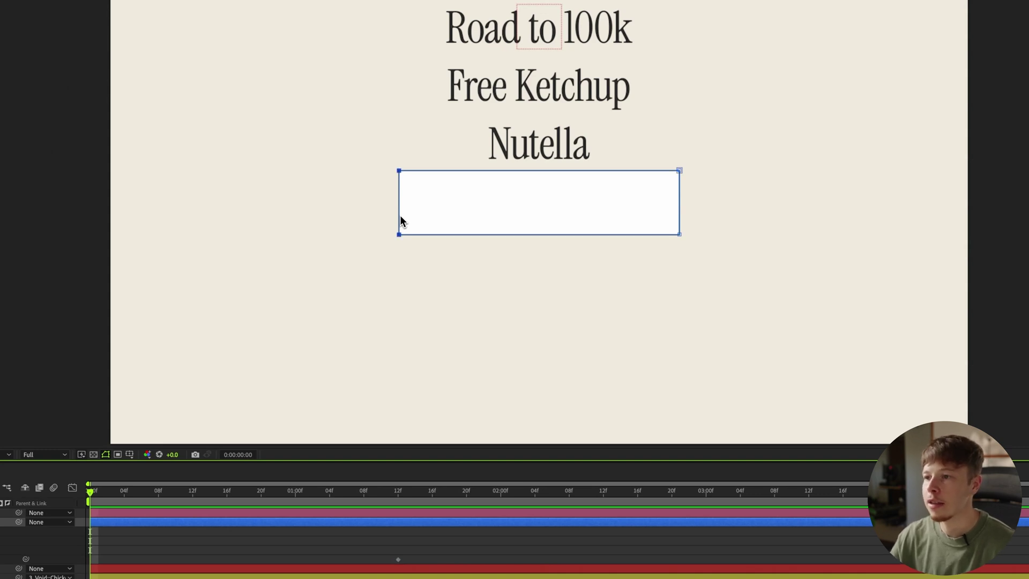
{"action": "left_click_drag", "start_coordinate": [402, 214], "coordinate": [489, 225]}
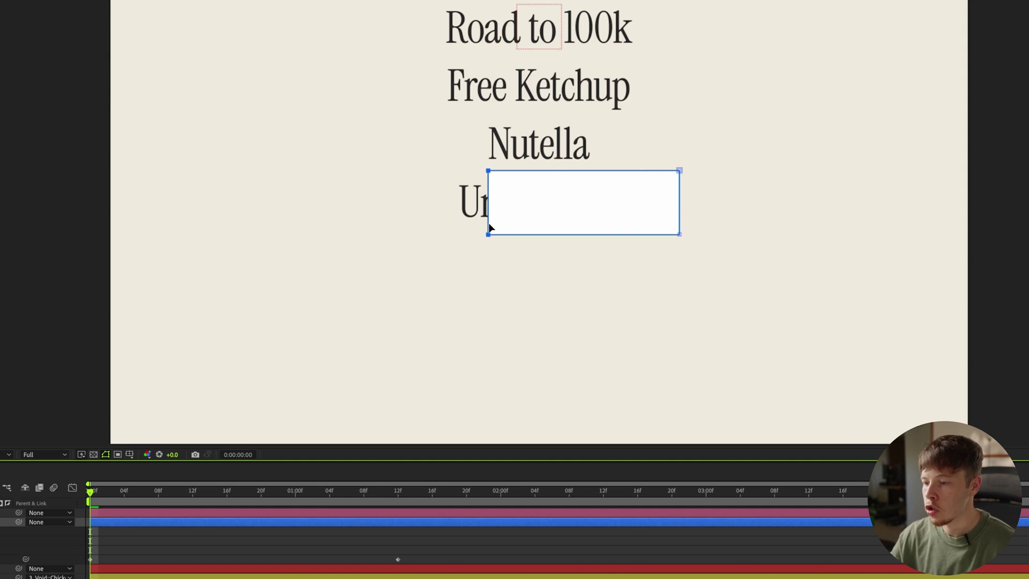
{"action": "key", "text": "alt+apostrophe"}
{"action": "key", "text": "shift+Right"}
{"action": "key", "text": "shift+Right"}
{"action": "key", "text": "shift+Right"}
{"action": "key", "text": "shift+Right"}
{"action": "key", "text": "shift+Right"}
{"action": "key", "text": "shift+Right"}
{"action": "key", "text": "shift+Right"}
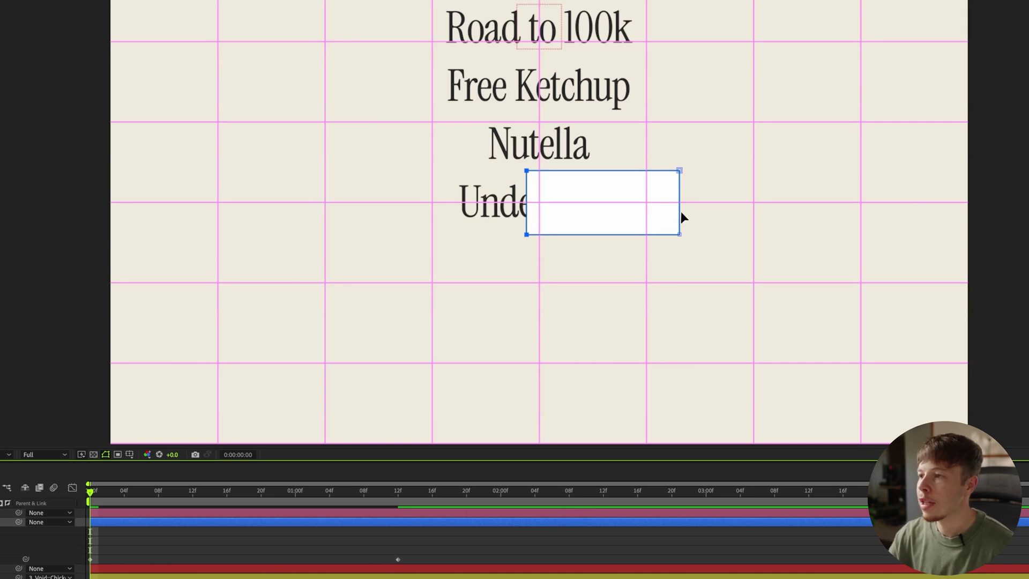
{"action": "left_click_drag", "start_coordinate": [680, 211], "coordinate": [552, 215]}
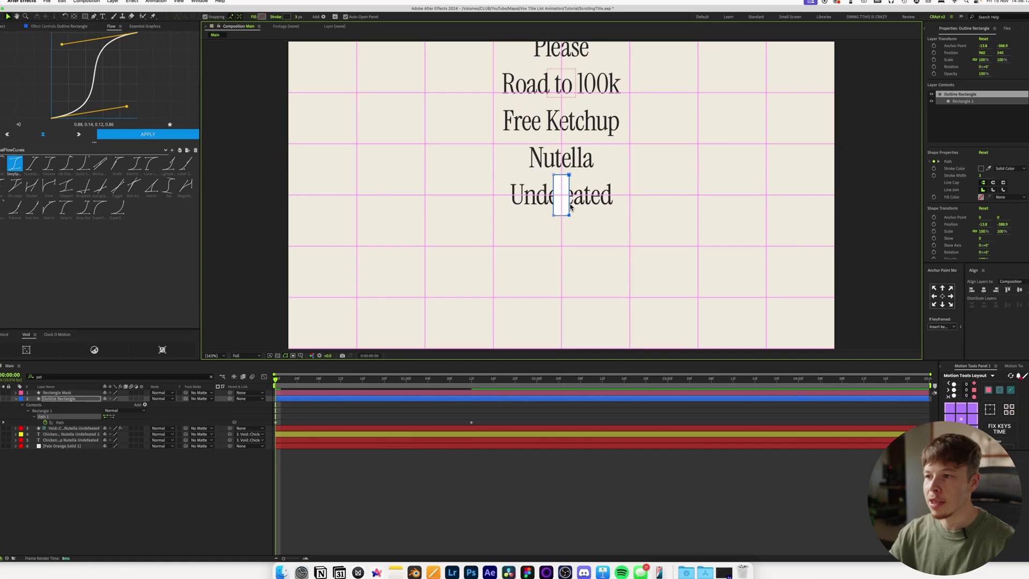
{"action": "left_click", "coordinate": [417, 548]}
- Ease the outline box's two Path keyframes with a Flow curve and preview the result
{"action": "left_click_drag", "start_coordinate": [485, 413], "coordinate": [277, 445]}
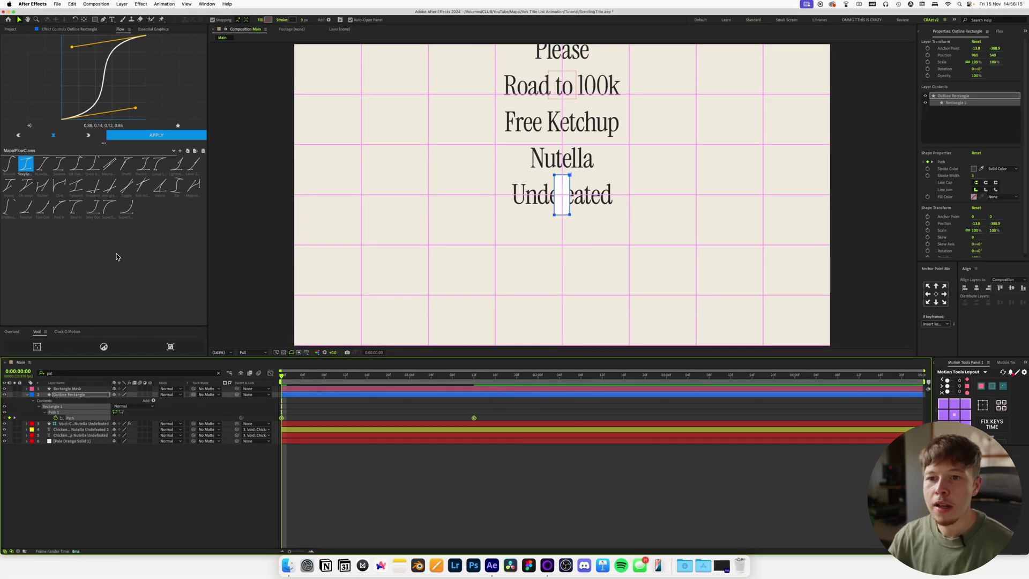
{"action": "left_click", "coordinate": [25, 167]}
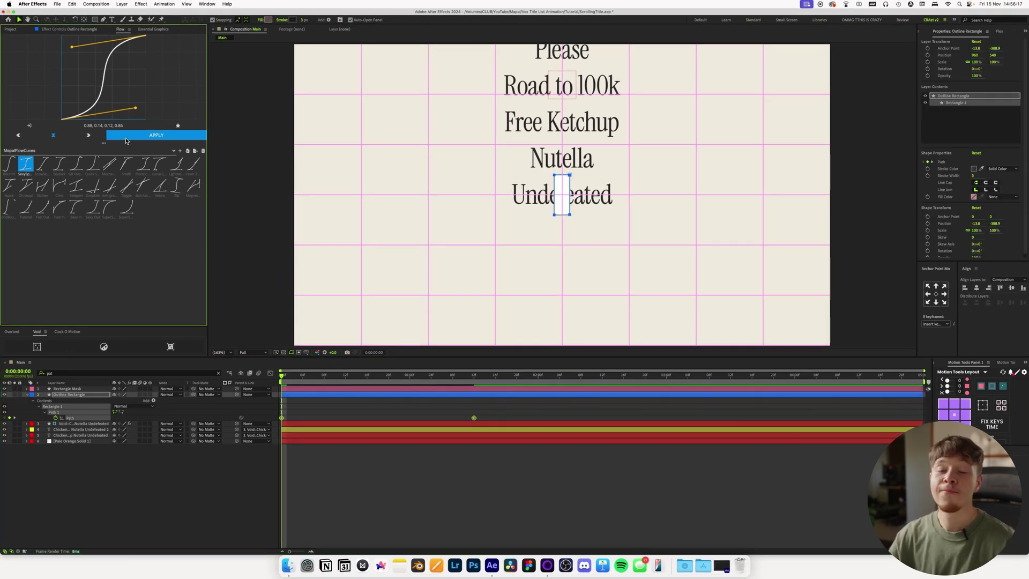
{"action": "left_click", "coordinate": [126, 138]}
{"action": "left_click", "coordinate": [485, 524]}
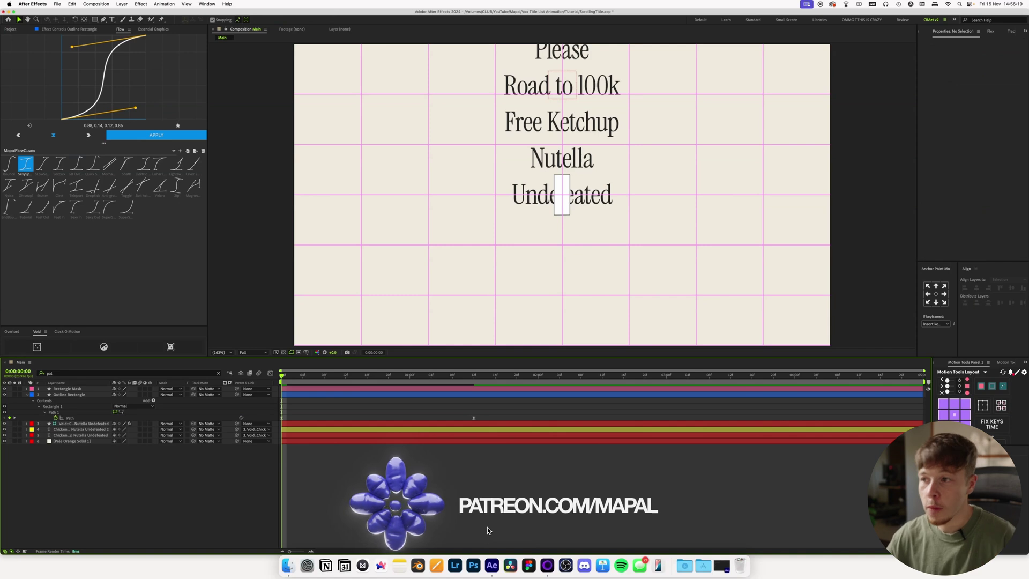
{"action": "key", "text": "space"}
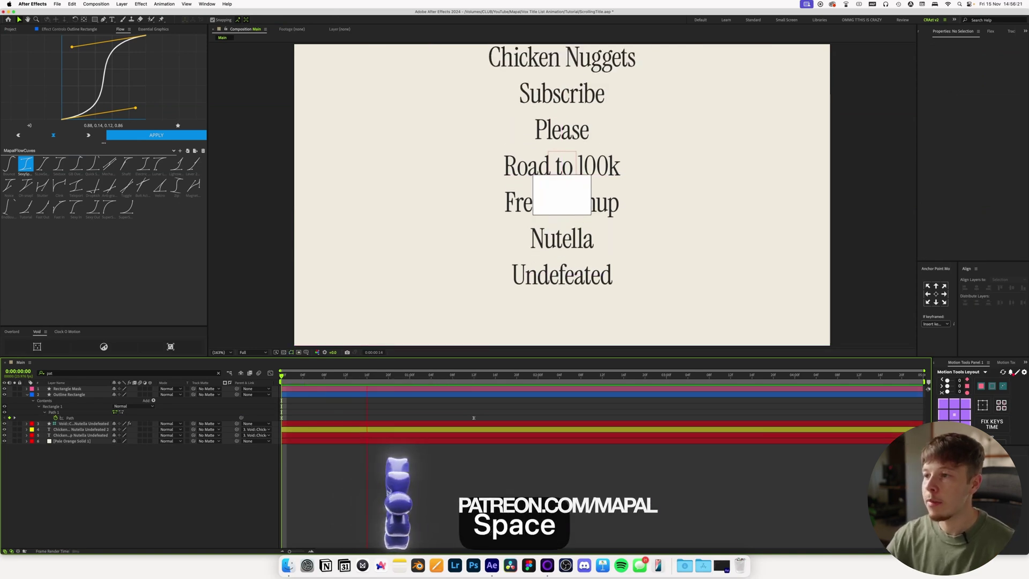
{"action": "key", "text": "space"}
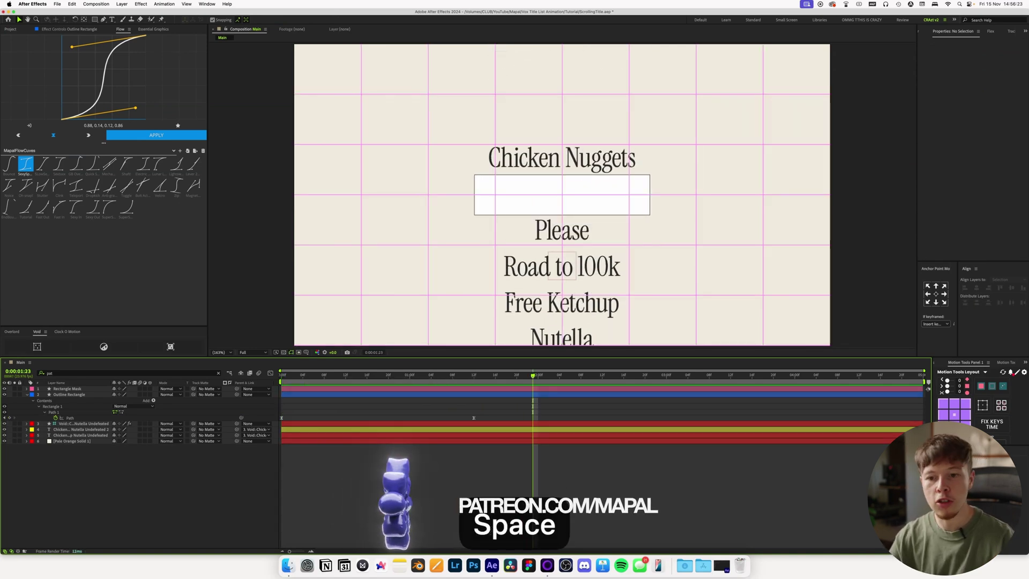
- Hide the Rectangle Mask fill and apply the Flow ease to the Void layer's two Position keyframes
{"action": "left_click", "coordinate": [4, 389]}
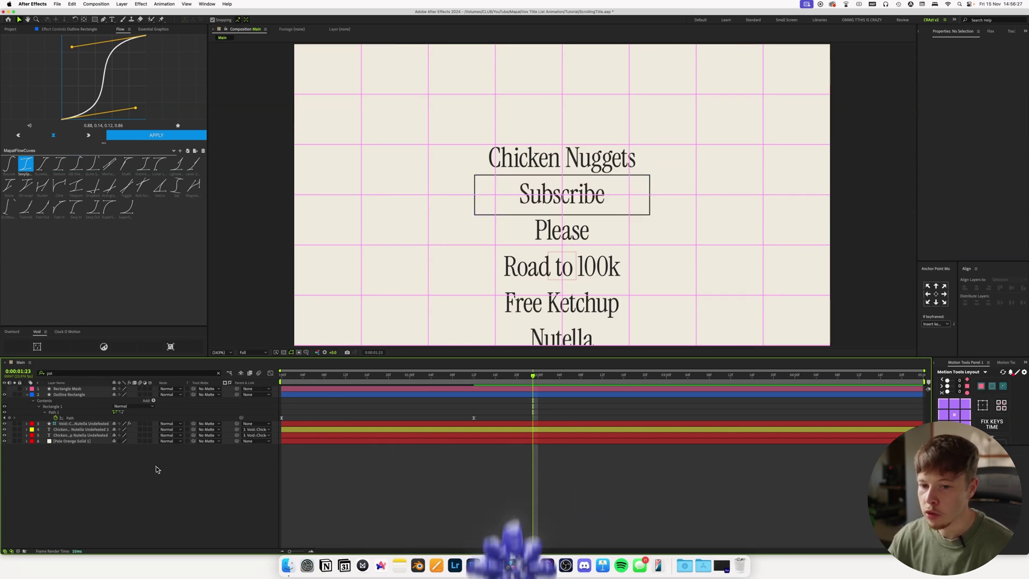
{"action": "left_click", "coordinate": [69, 424]}
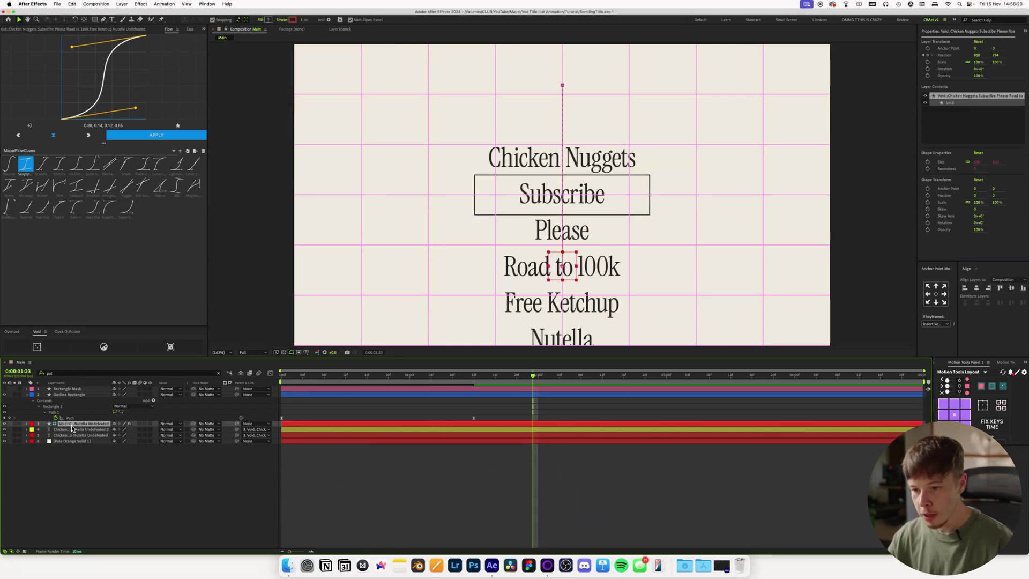
{"action": "key", "text": "u"}
{"action": "left_click_drag", "start_coordinate": [485, 402], "coordinate": [262, 435]}
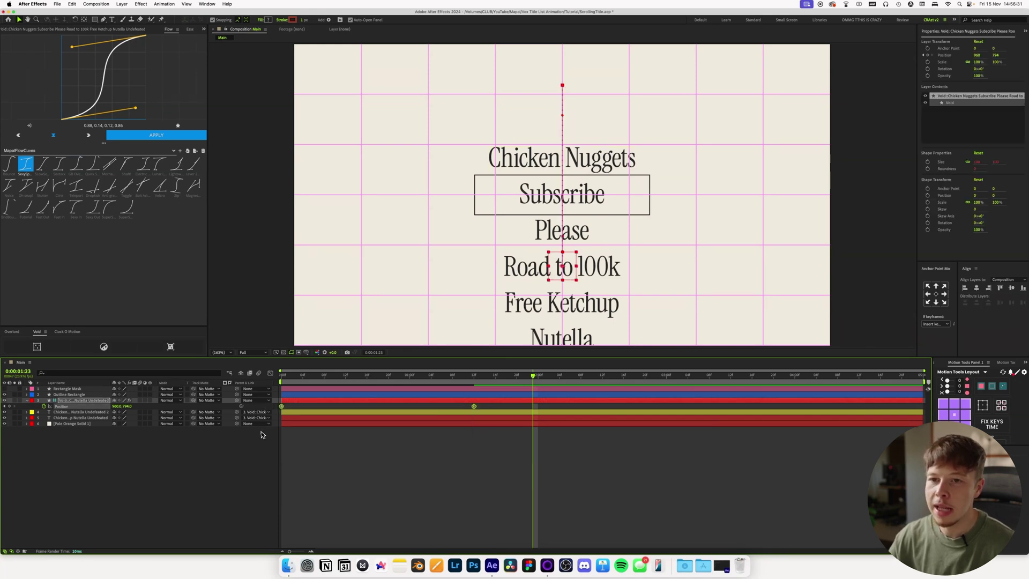
{"action": "left_click", "coordinate": [148, 137]}
{"action": "key", "text": "F2"}
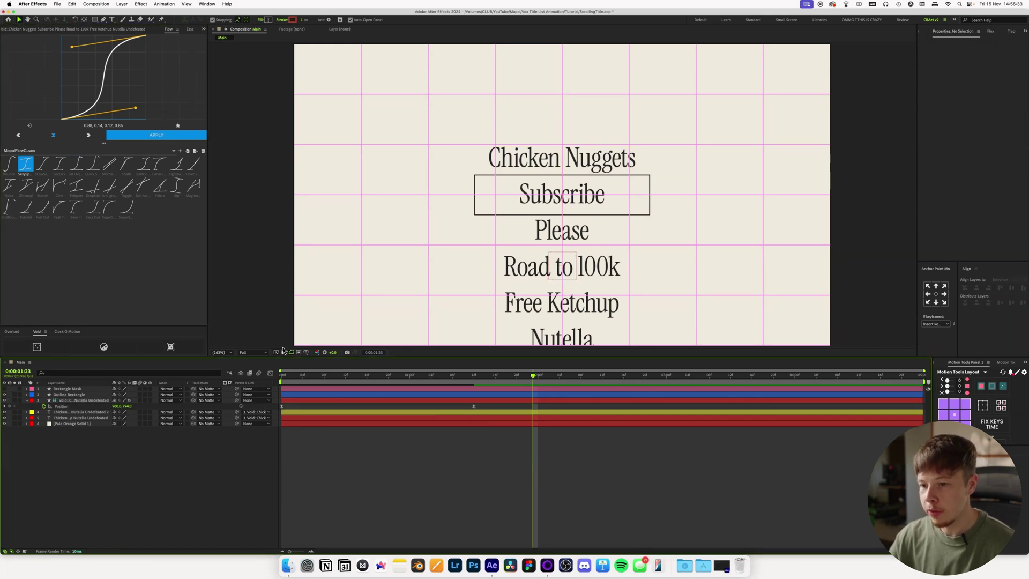
- Preview the eased scrolling list from the beginning
{"action": "key", "text": "space"}
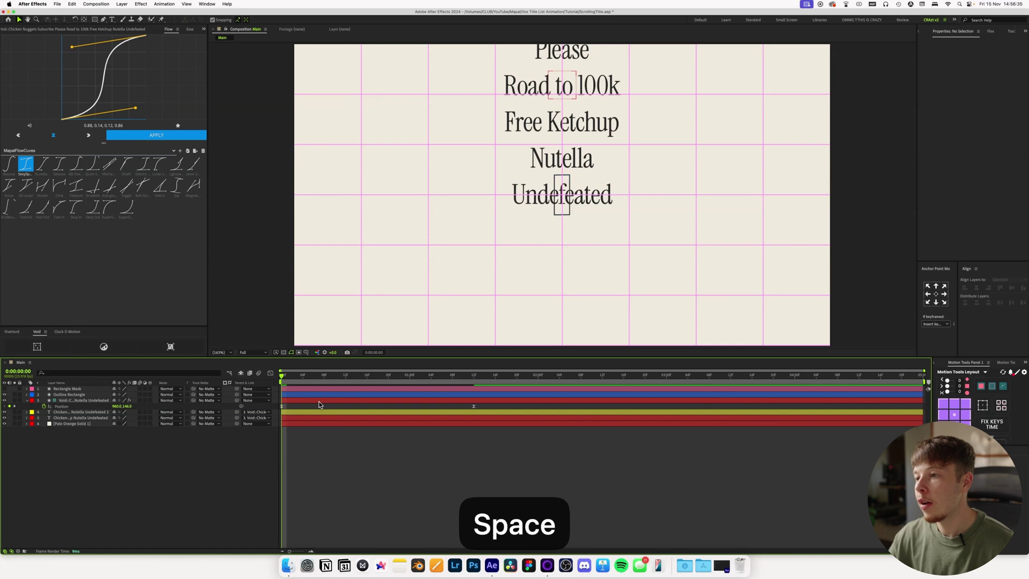
{"action": "key", "text": "space"}
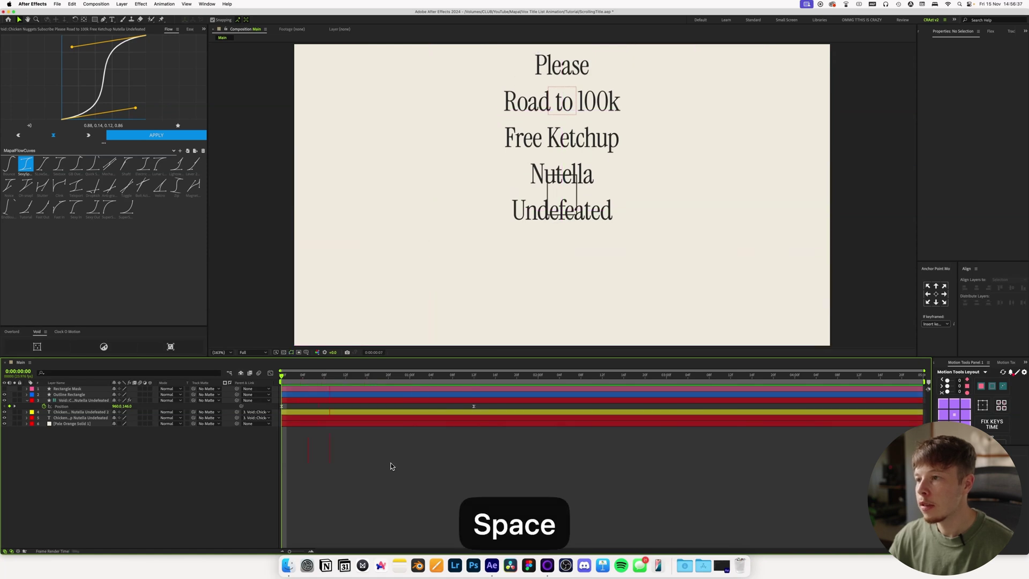
{"action": "key", "text": "space"}
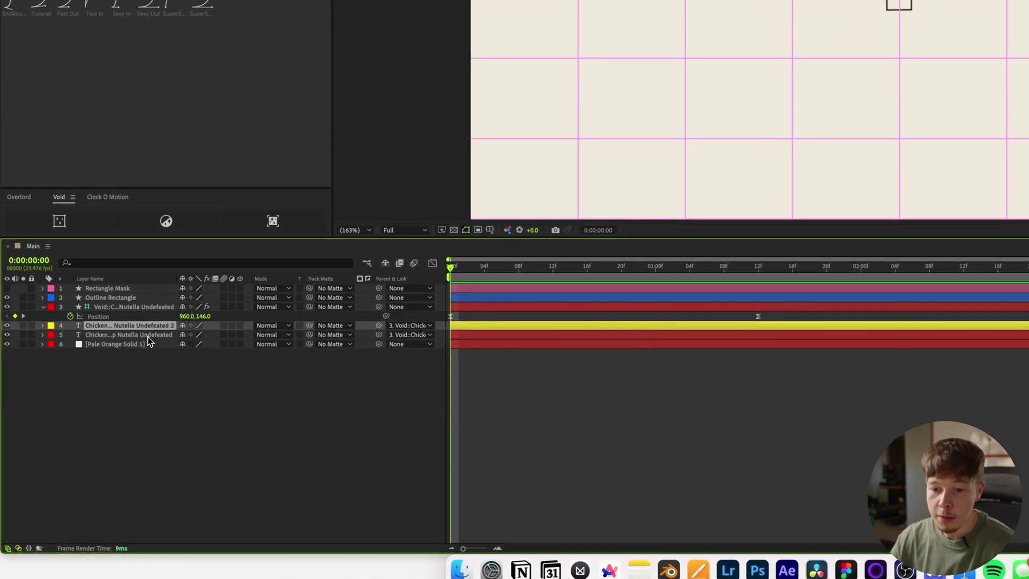
- Select both list text layers and pick-whip their Track Matte to the Rectangle Mask layer
{"action": "left_click", "coordinate": [249, 335], "text": "shift"}
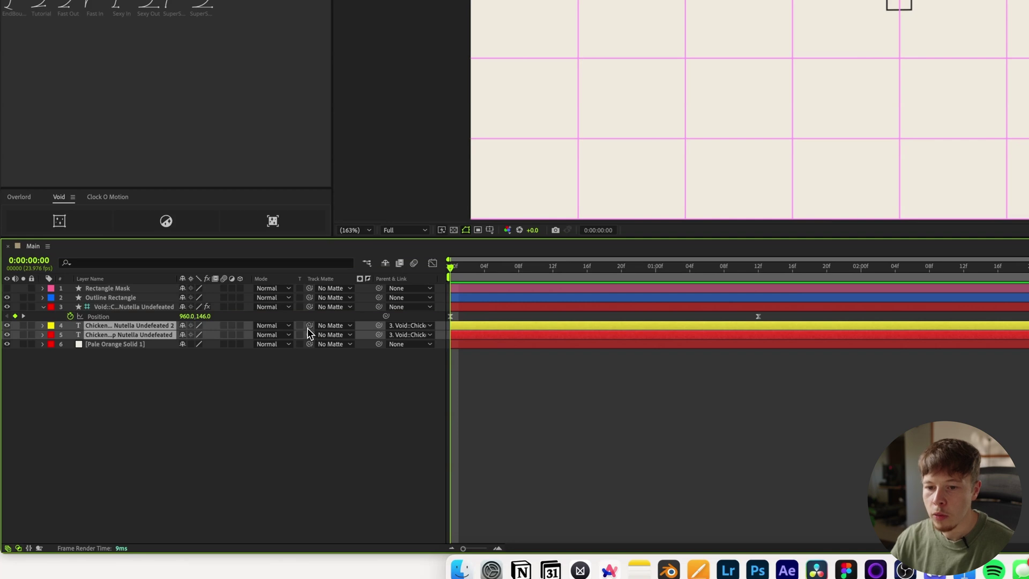
{"action": "left_click_drag", "start_coordinate": [310, 333], "coordinate": [113, 289]}
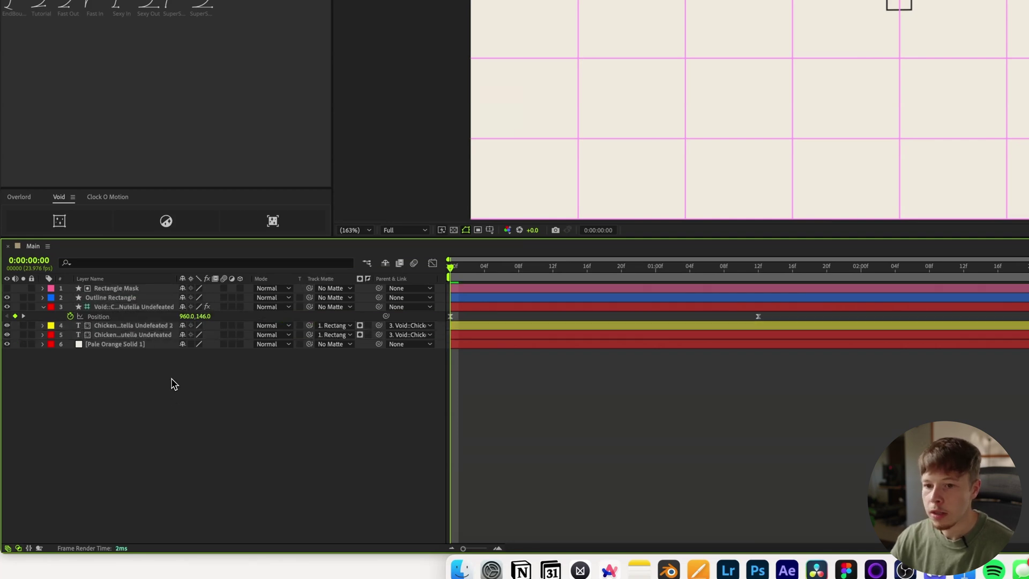
{"action": "left_click", "coordinate": [135, 335]}
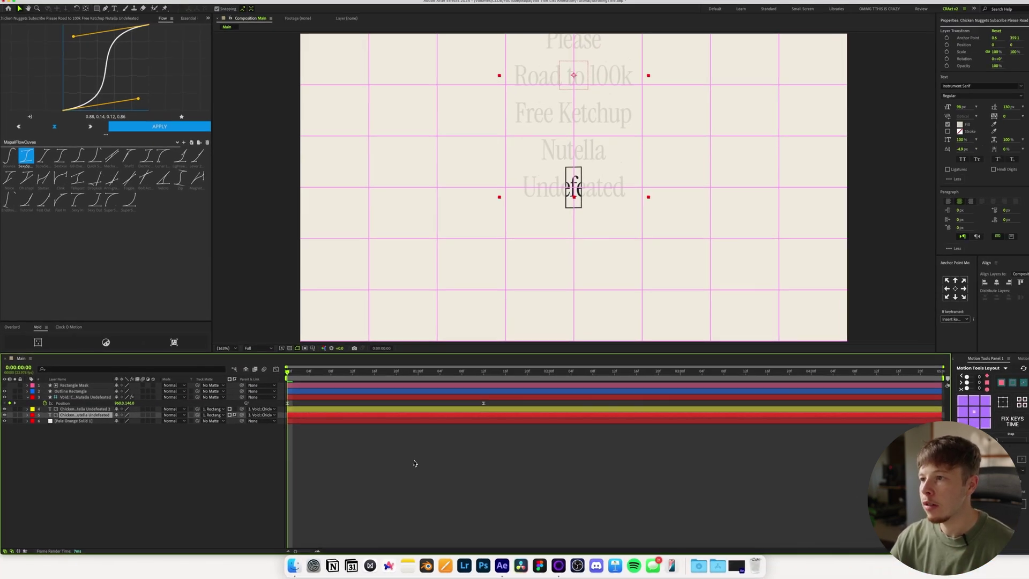
{"action": "left_click", "coordinate": [414, 463]}
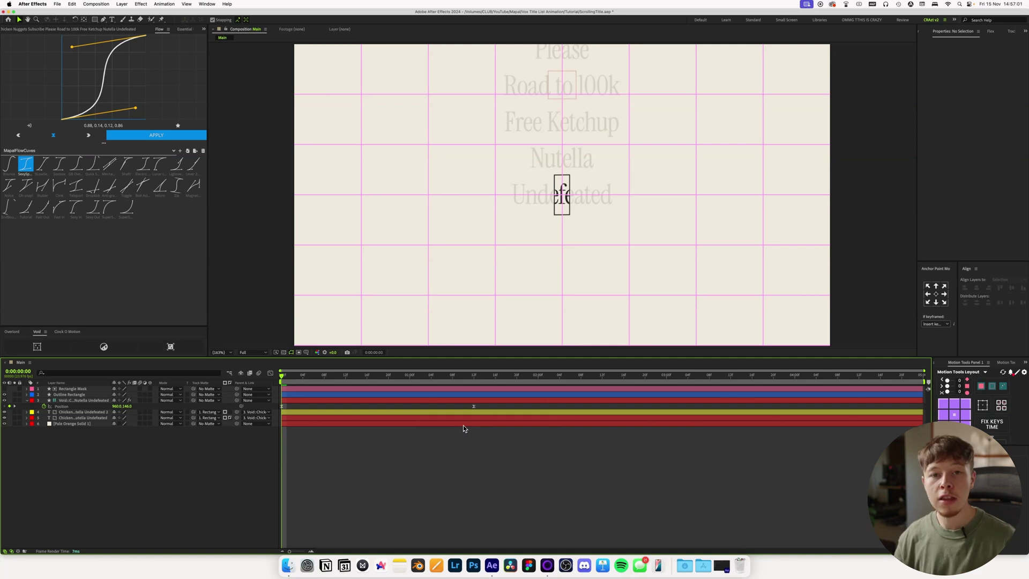
- Hide the grid, preview the masked scroll, return to the start, and add an adjustment layer
{"action": "key", "text": "alt+apostrophe"}
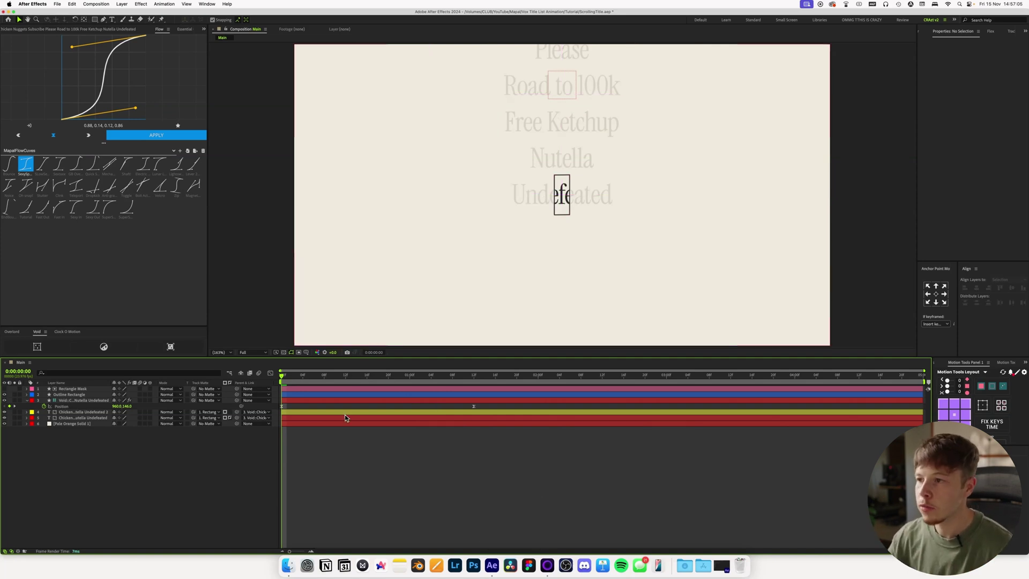
{"action": "key", "text": "space"}
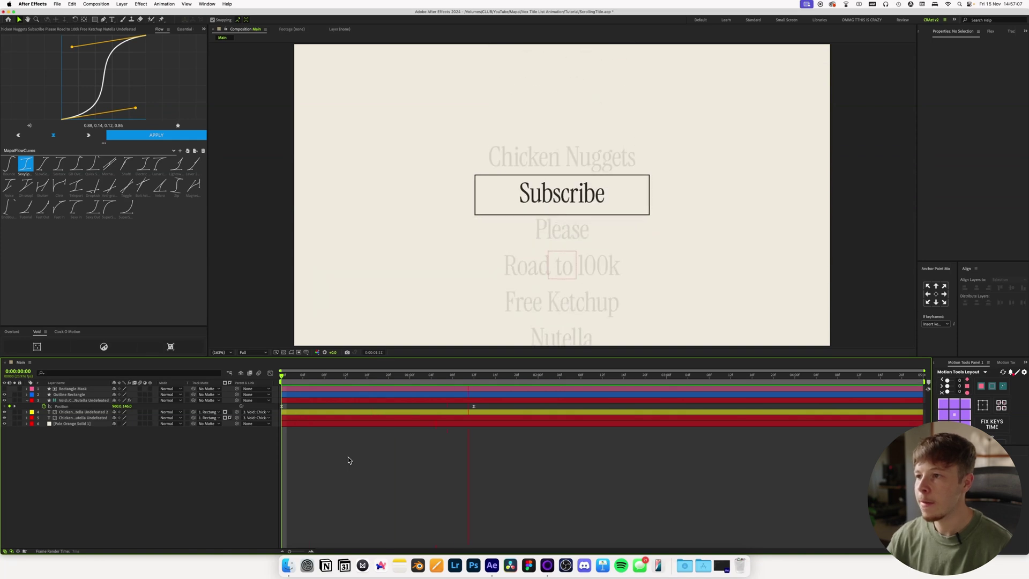
{"action": "key", "text": "space"}
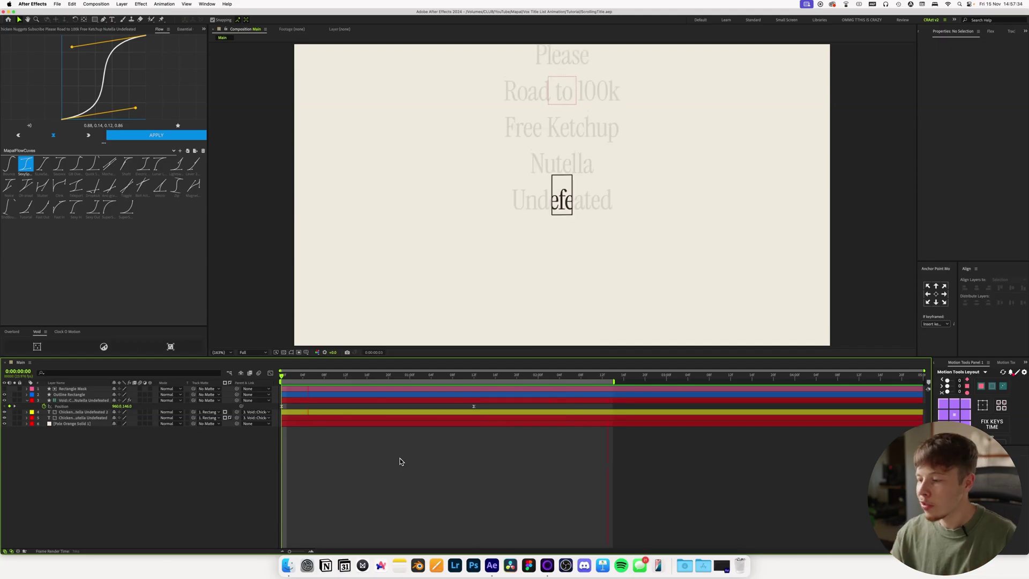
{"action": "key", "text": "space"}
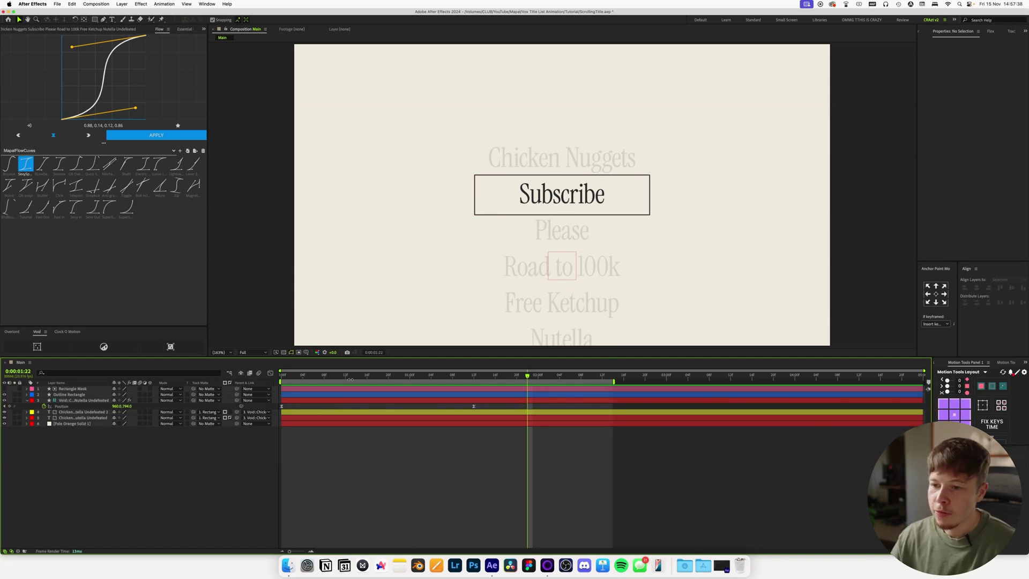
{"action": "key", "text": "Home"}
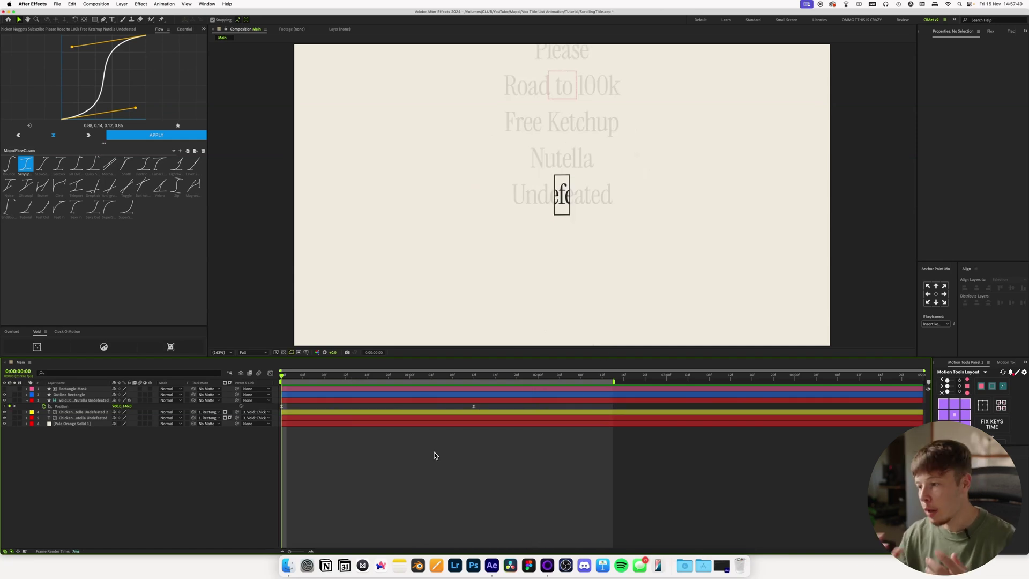
{"action": "key", "text": "super+alt+y"}
- Apply Posterize Time at 12 fps to the new adjustment layer
{"action": "key", "text": "ctrl+space"}
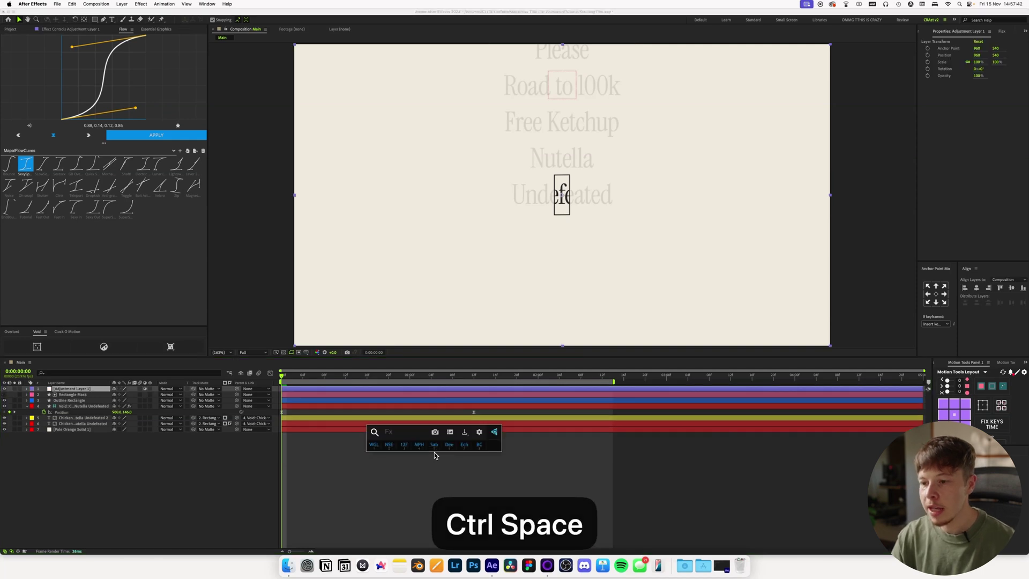
{"action": "type", "text": "post"}
{"action": "key", "text": "Return"}
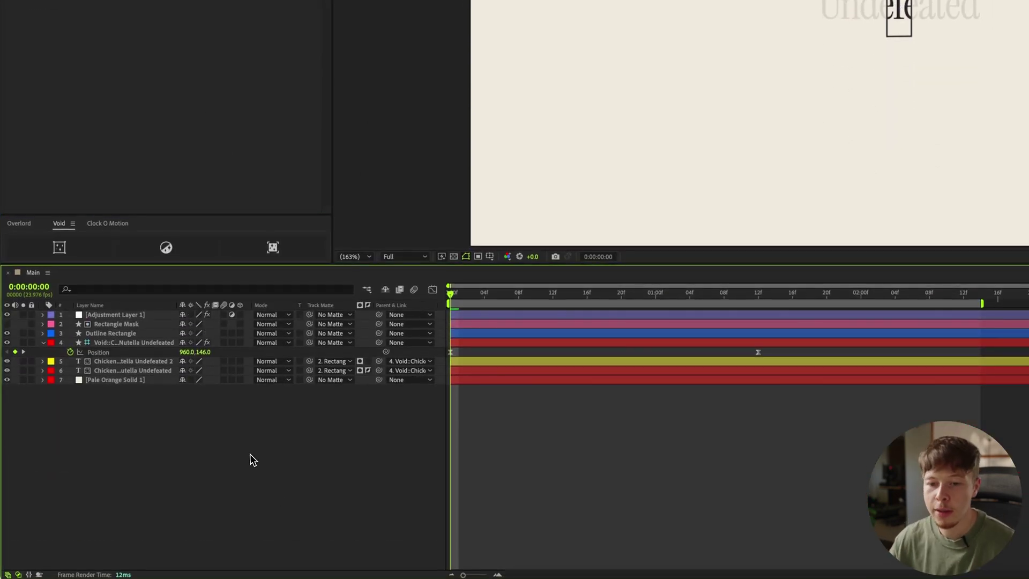
- Rename the adjustment layer to 'Posterize Time'
{"action": "left_click", "coordinate": [117, 318]}
{"action": "key", "text": "Return"}
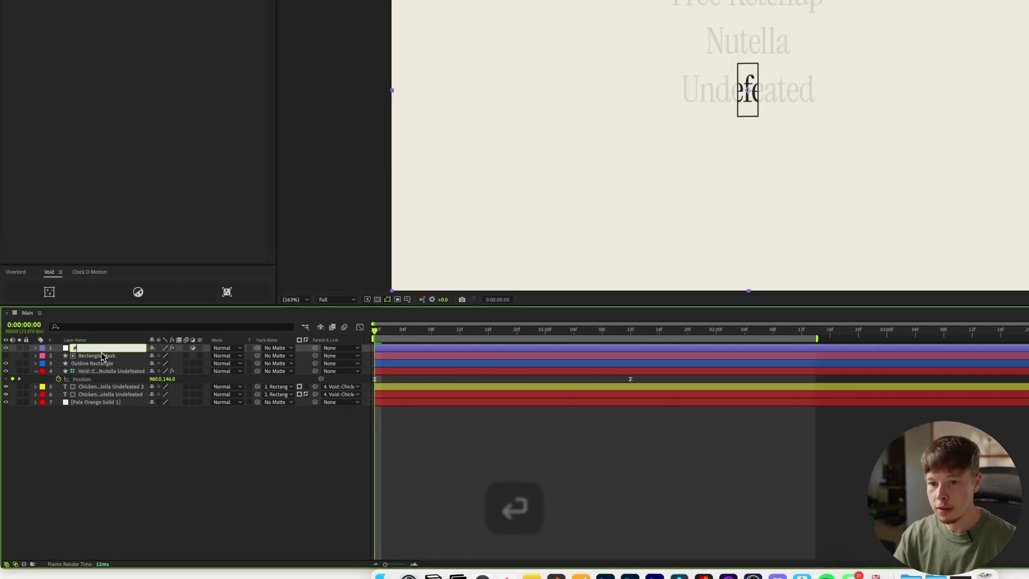
{"action": "type", "text": "Posterize Ti"}
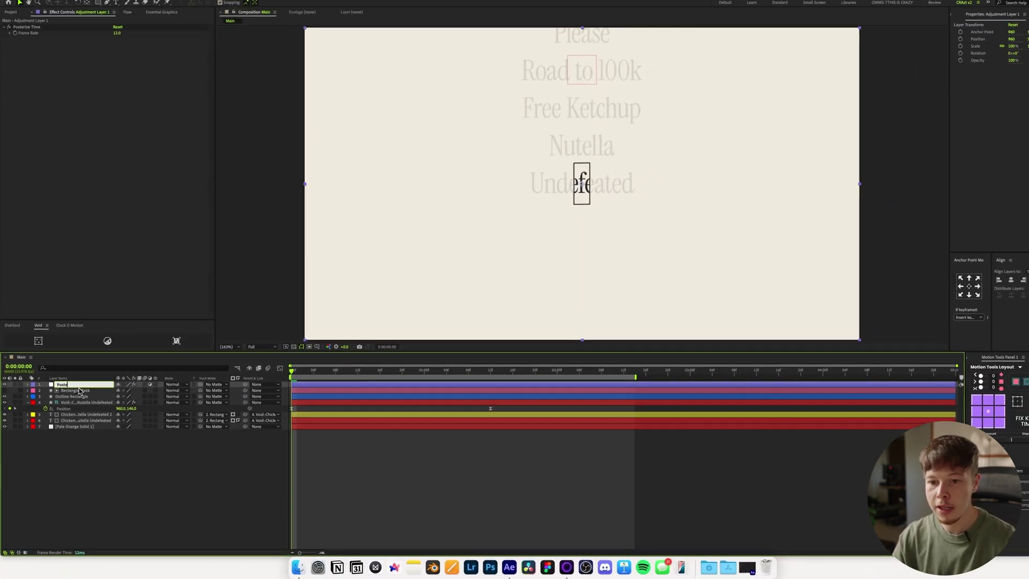
{"action": "type", "text": "me"}
{"action": "key", "text": "Return"}
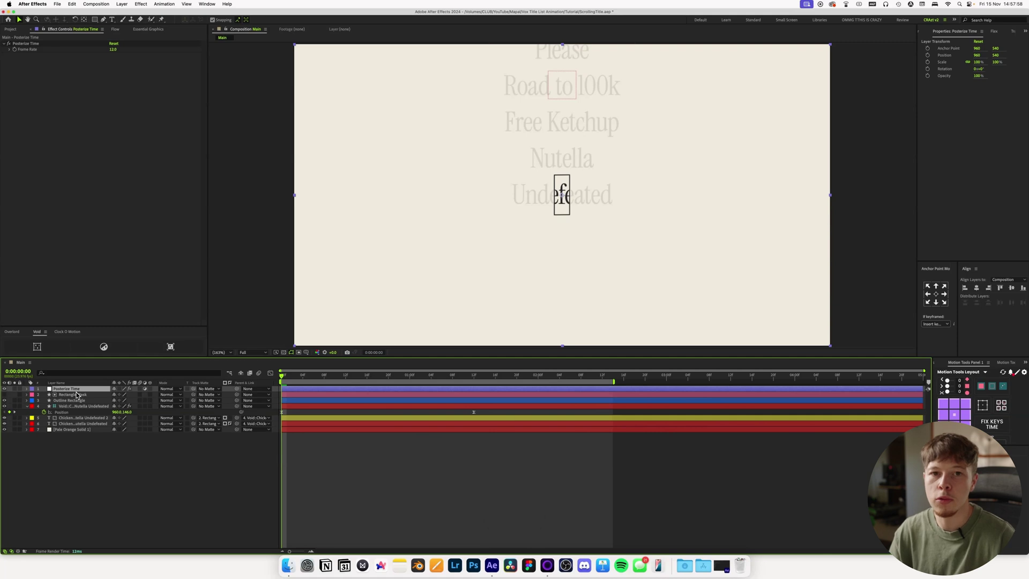
{"action": "left_click", "coordinate": [73, 395]}
- Add a second adjustment layer with Turbulent Displace set to Amount 30 and Size 2
{"action": "key", "text": "super+alt+y"}
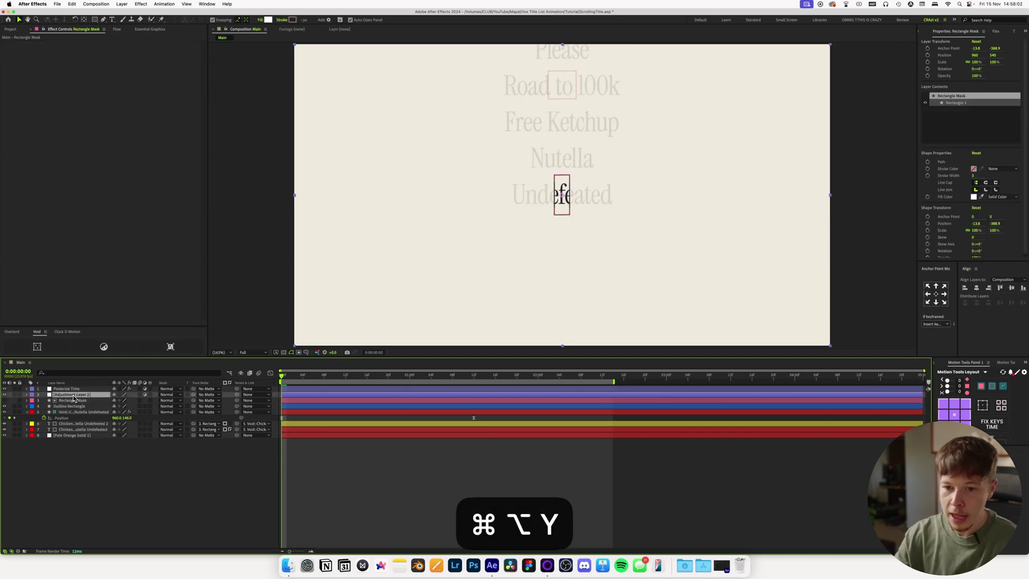
{"action": "key", "text": "ctrl+space"}
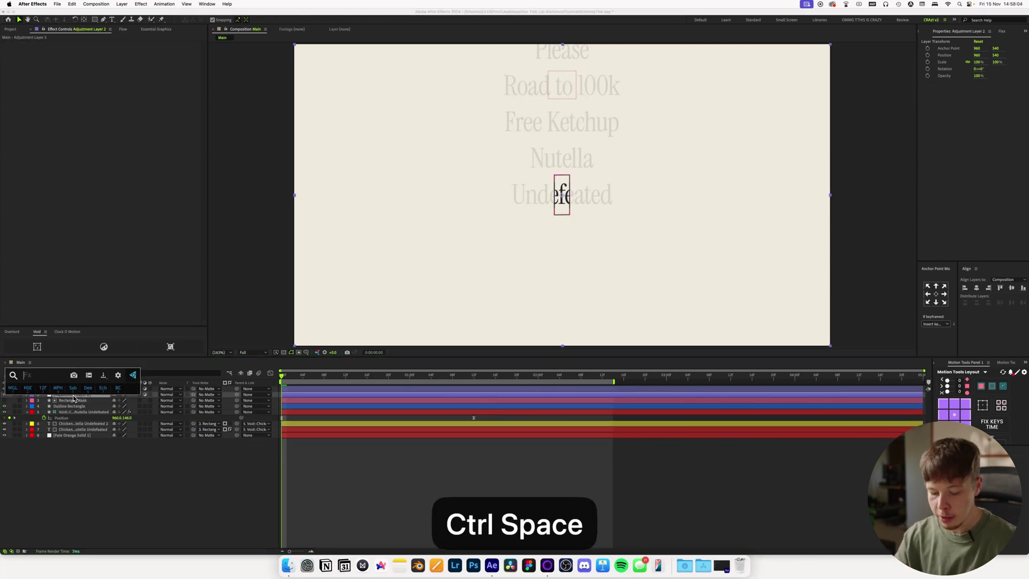
{"action": "type", "text": "turb"}
{"action": "key", "text": "Return"}
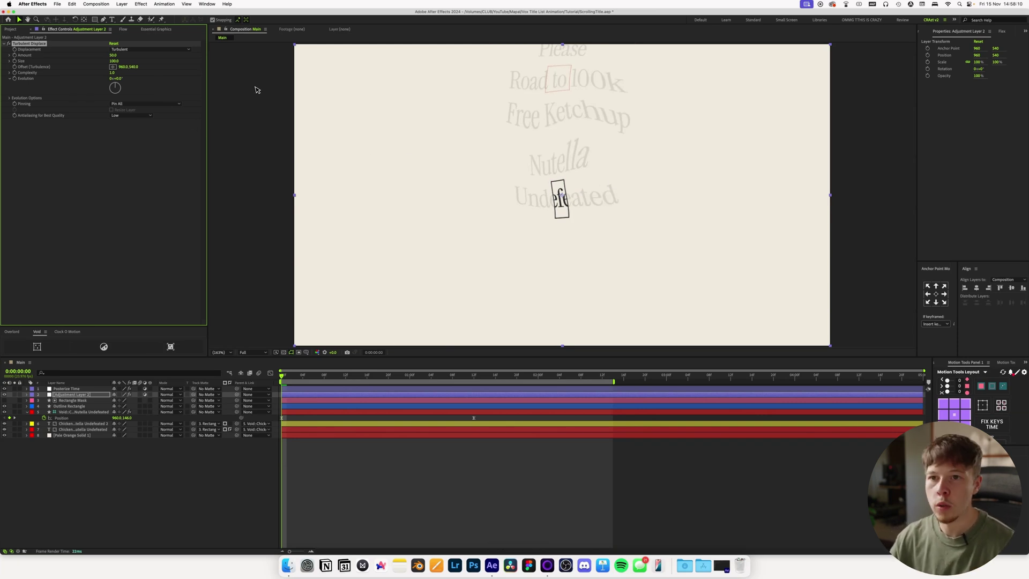
{"action": "left_click", "coordinate": [112, 55]}
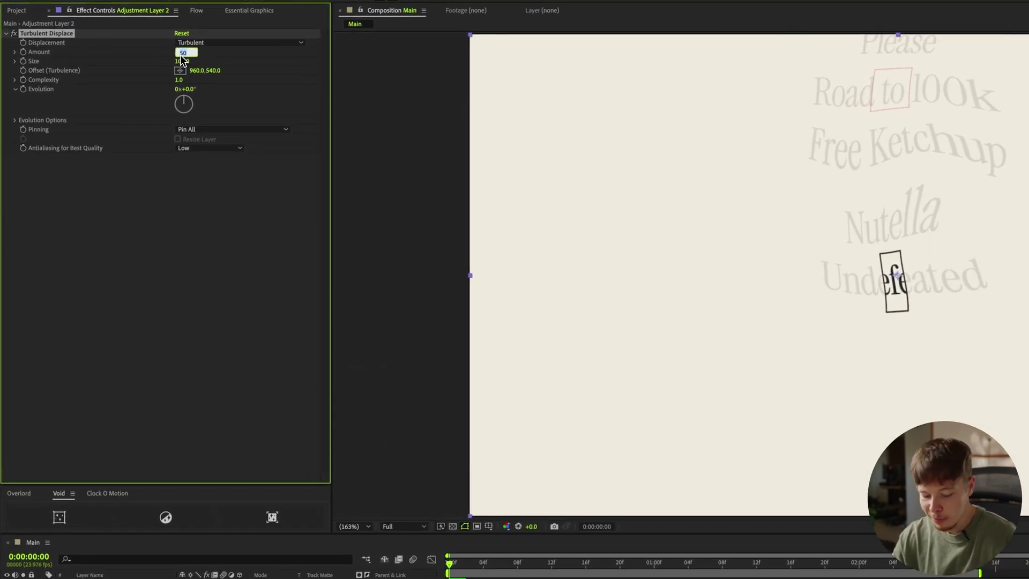
{"action": "type", "text": "30"}
{"action": "key", "text": "Tab"}
{"action": "type", "text": "2"}
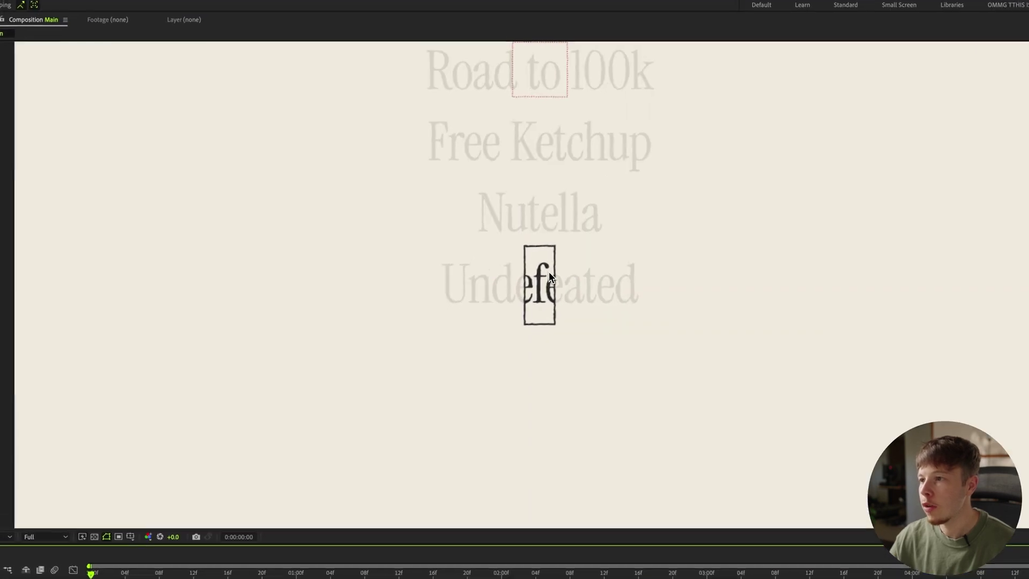
{"action": "scroll", "coordinate": [547, 278], "scroll_direction": "up", "scroll_amount": 4}
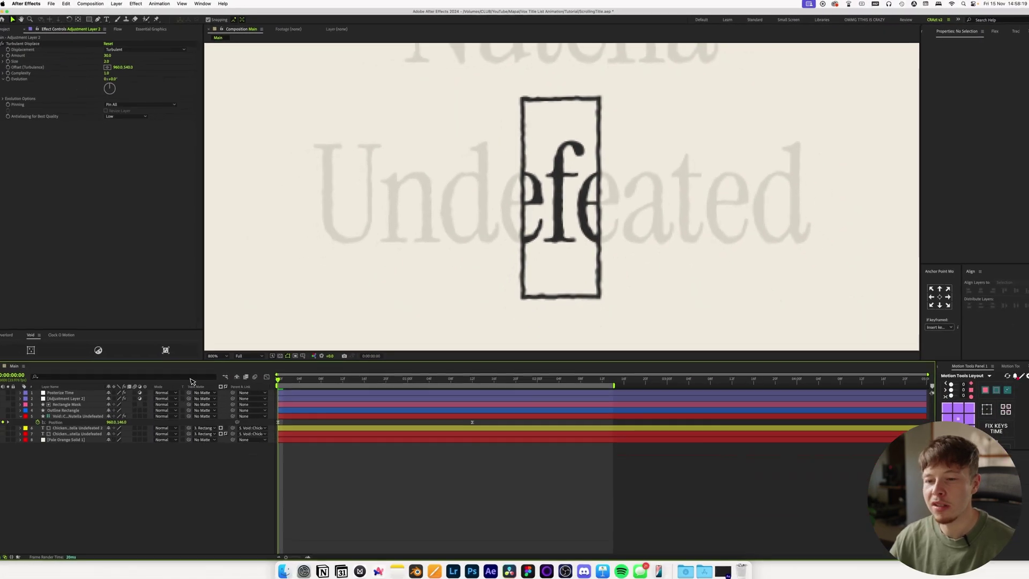
- Set the viewer magnification to Fit and collapse the Void layer's Position property
{"action": "left_click", "coordinate": [213, 356]}
{"action": "left_click", "coordinate": [220, 364]}
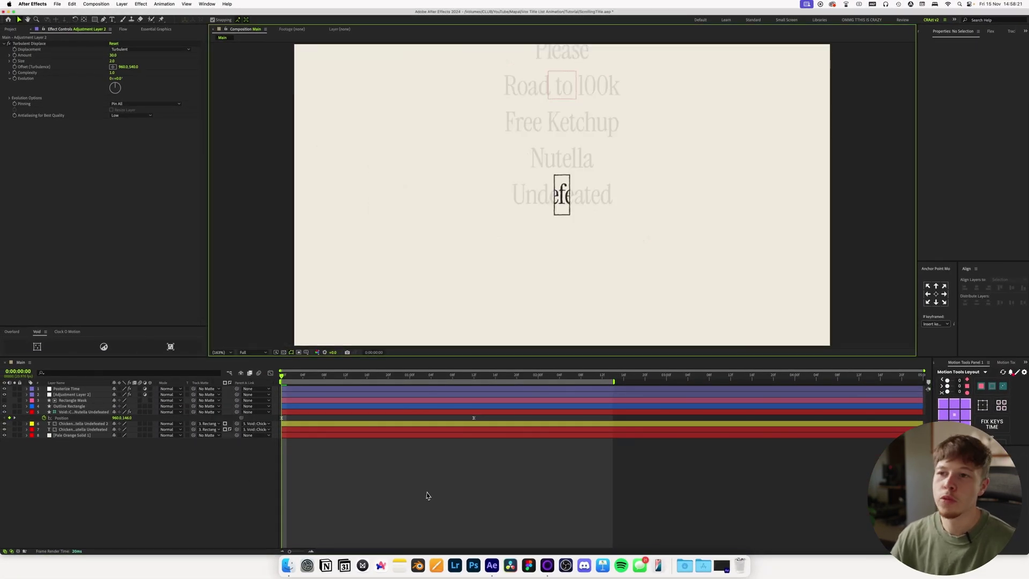
{"action": "left_click", "coordinate": [421, 491]}
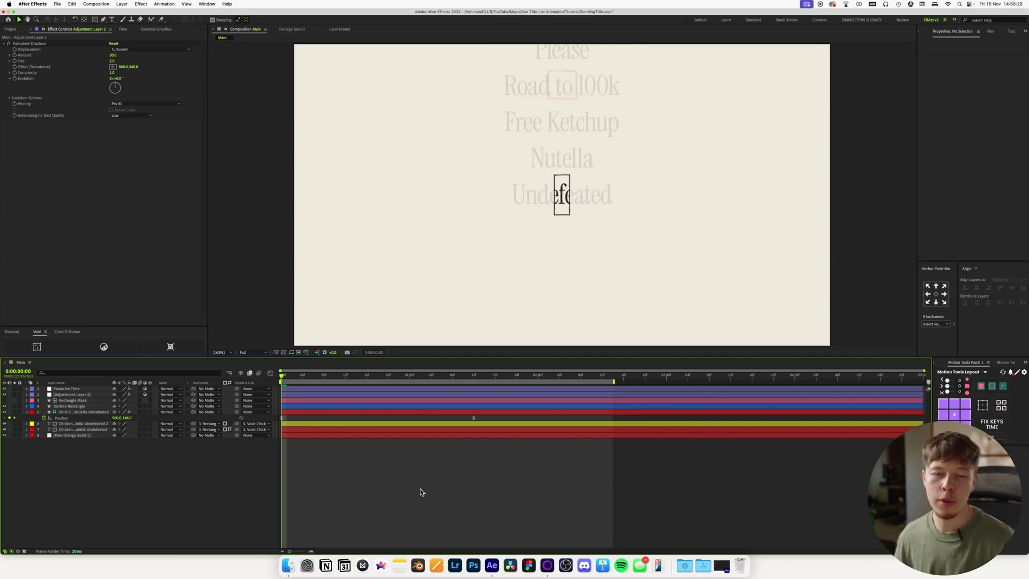
{"action": "key", "text": "u"}
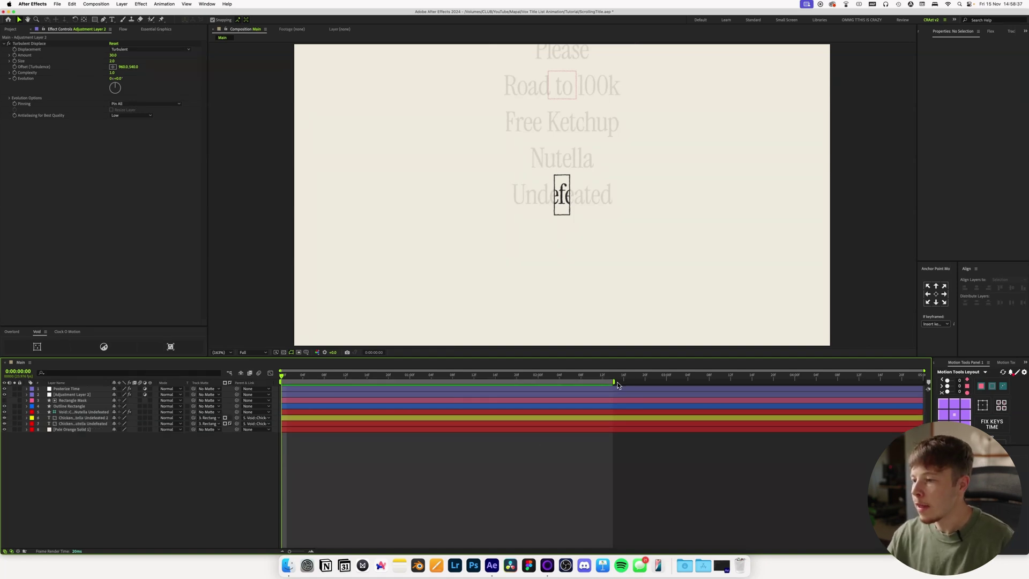
- Extend the work area to the end of the timeline and preview the full animation
{"action": "left_click_drag", "start_coordinate": [615, 385], "coordinate": [947, 387]}
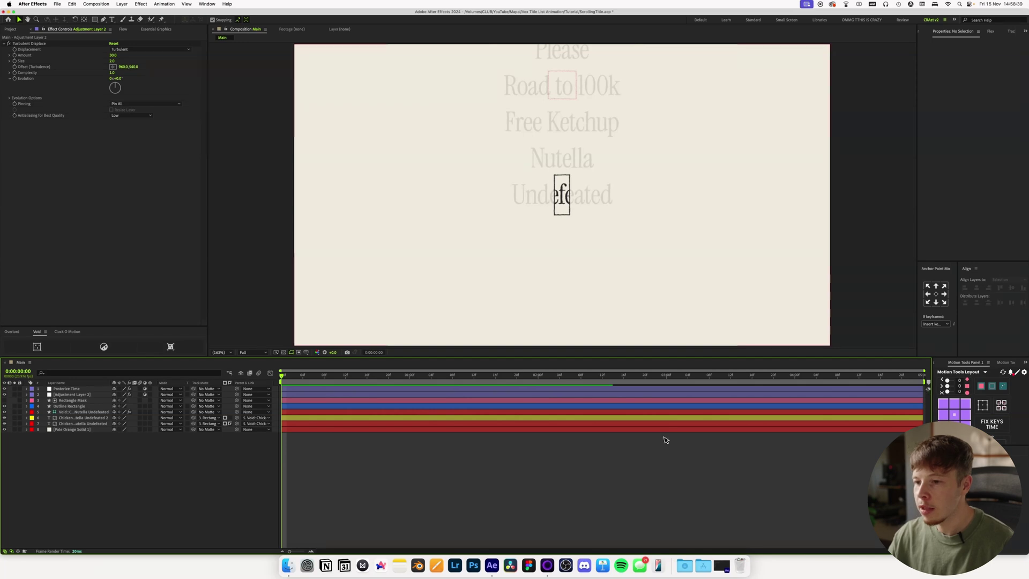
{"action": "key", "text": "space"}
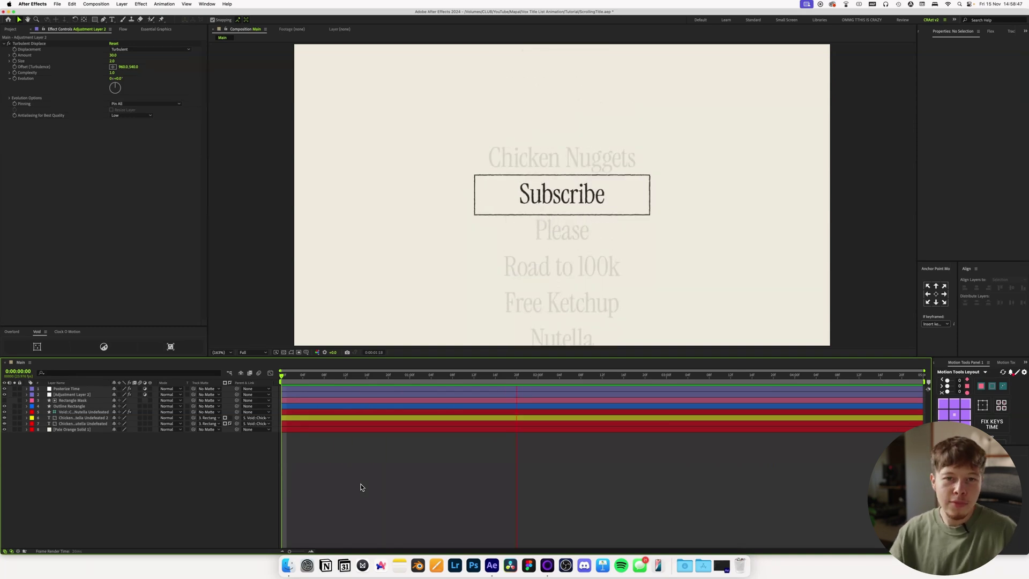
{"action": "key", "text": "space"}
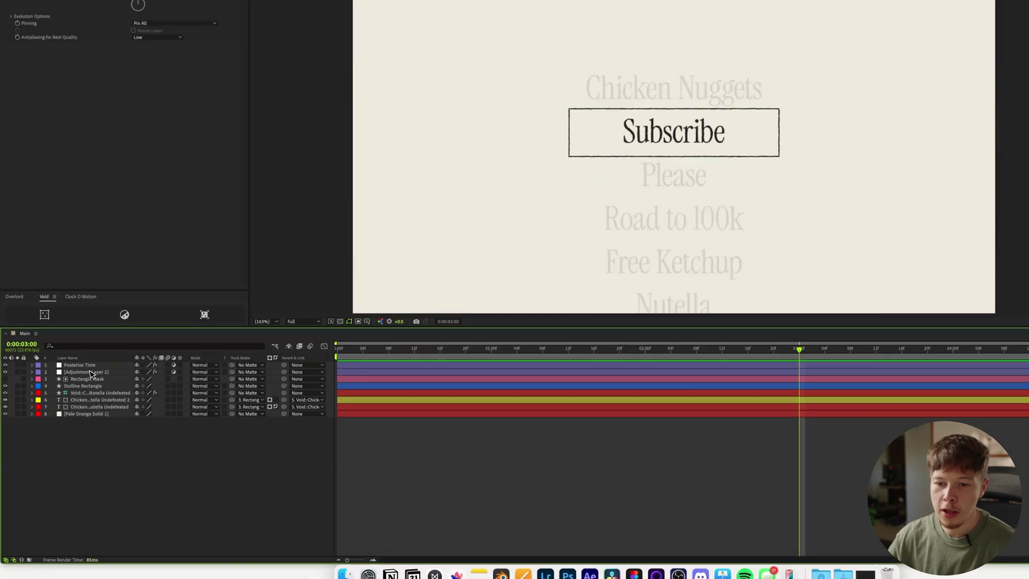
- Rename the Turbulent Displace layer to 'Turb Disp' and add another adjustment layer above it
{"action": "left_click", "coordinate": [85, 395]}
{"action": "key", "text": "Return"}
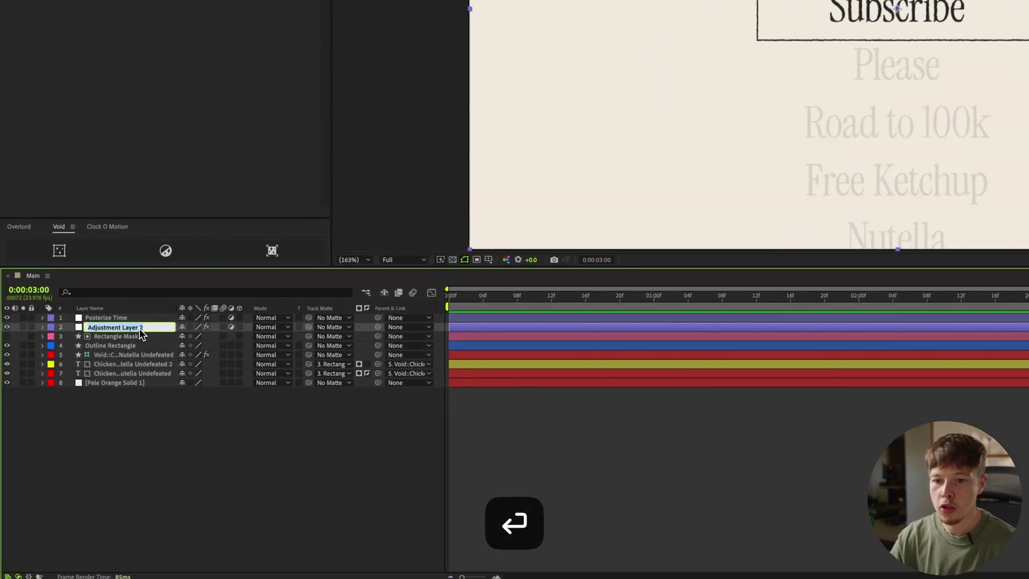
{"action": "type", "text": "Turb Disp"}
{"action": "key", "text": "Return"}
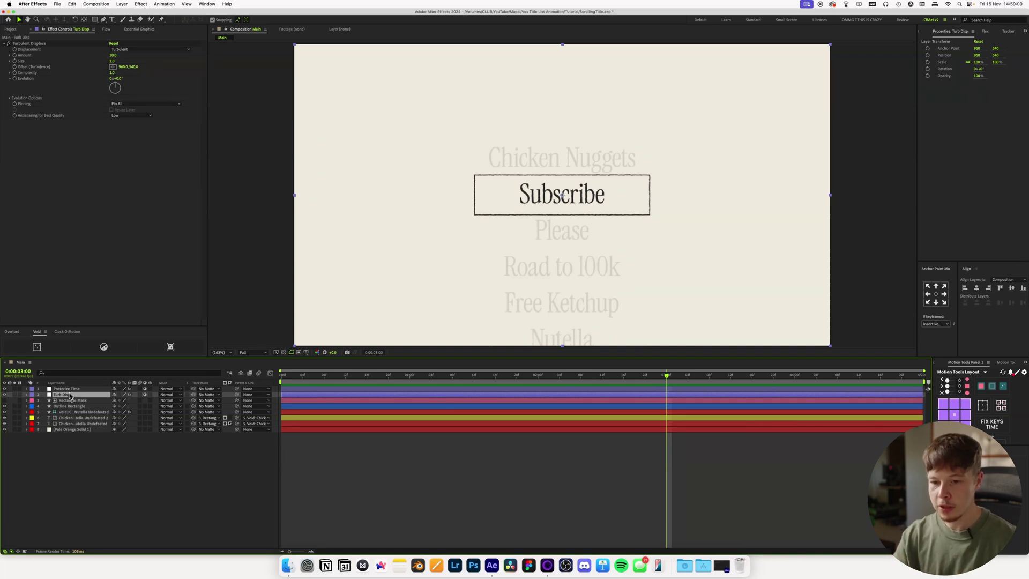
{"action": "key", "text": "super+alt+y"}
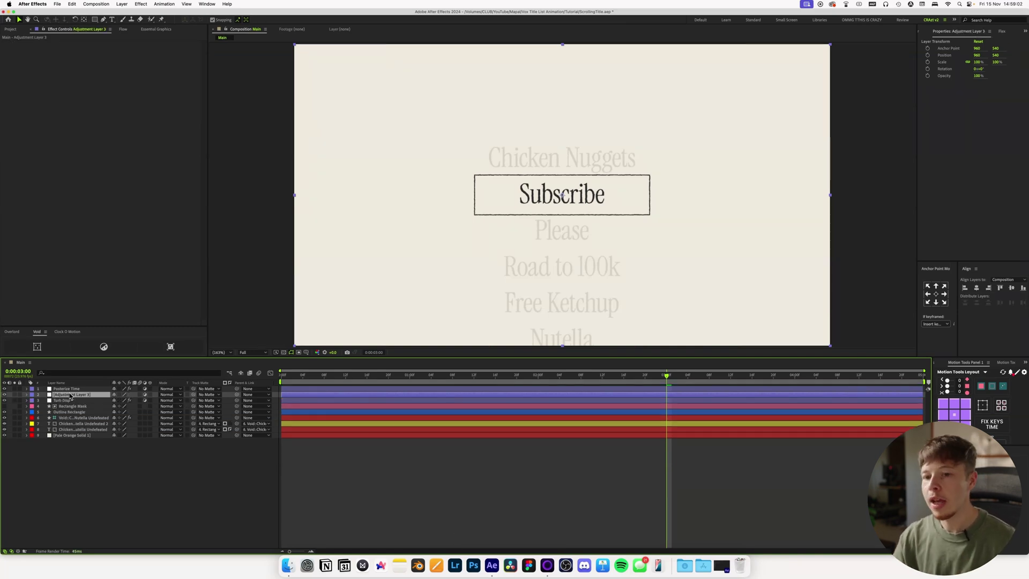
- Apply Transform to the new layer and keyframe Scale rising to 140 between about 1:22 and 3:09
{"action": "key", "text": "ctrl+space"}
{"action": "type", "text": "trans"}
{"action": "key", "text": "Return"}
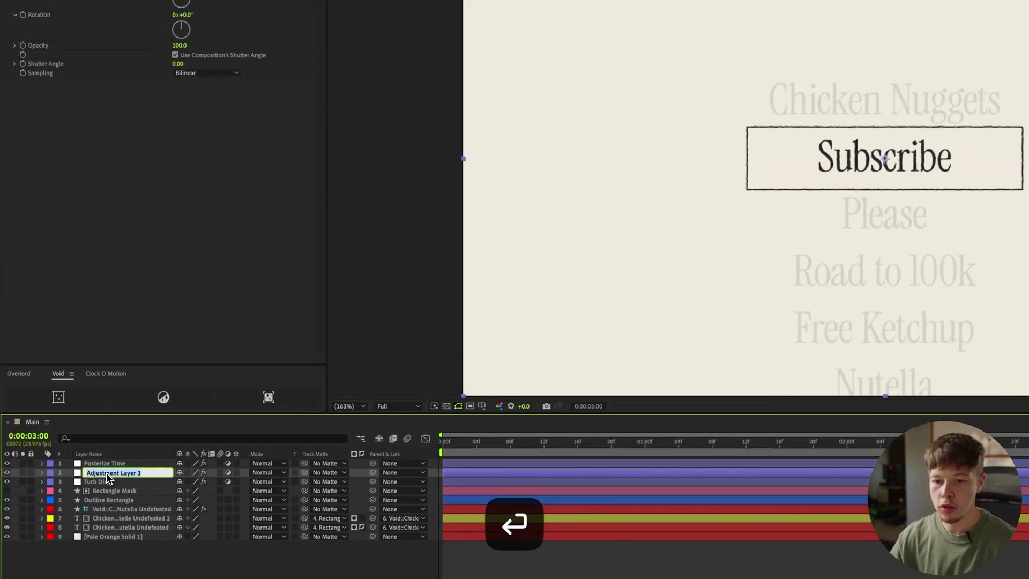
{"action": "left_click_drag", "start_coordinate": [538, 378], "coordinate": [513, 383]}
{"action": "left_click_drag", "start_coordinate": [585, 480], "coordinate": [579, 452]}
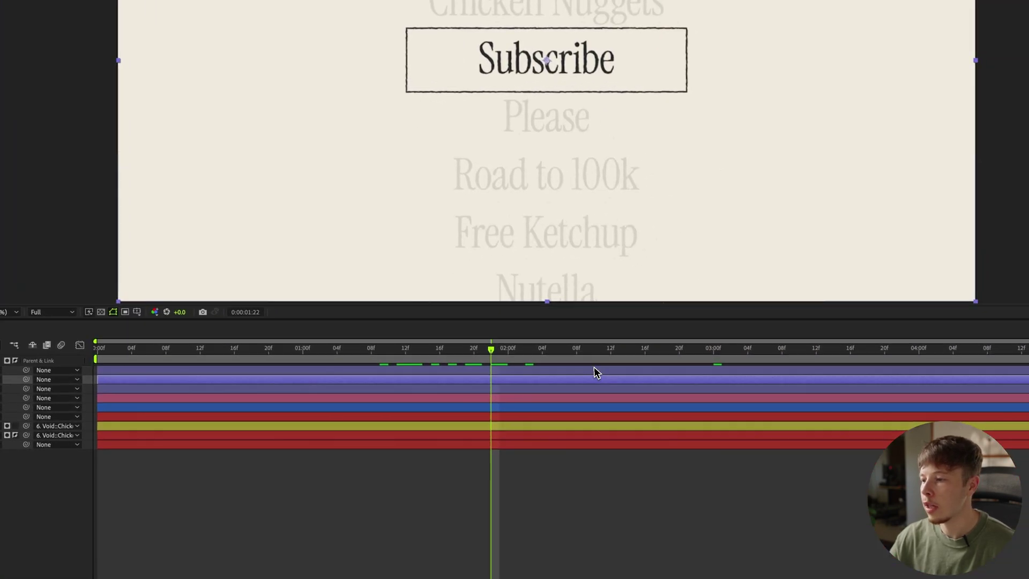
{"action": "left_click", "coordinate": [762, 349]}
{"action": "left_click_drag", "start_coordinate": [761, 349], "coordinate": [753, 349]}
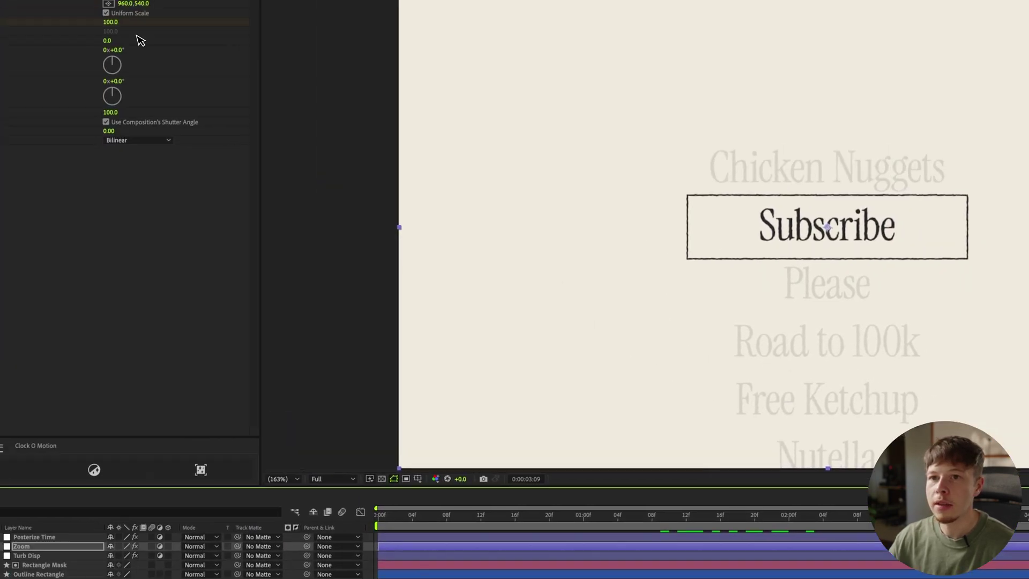
{"action": "key", "text": "Return"}
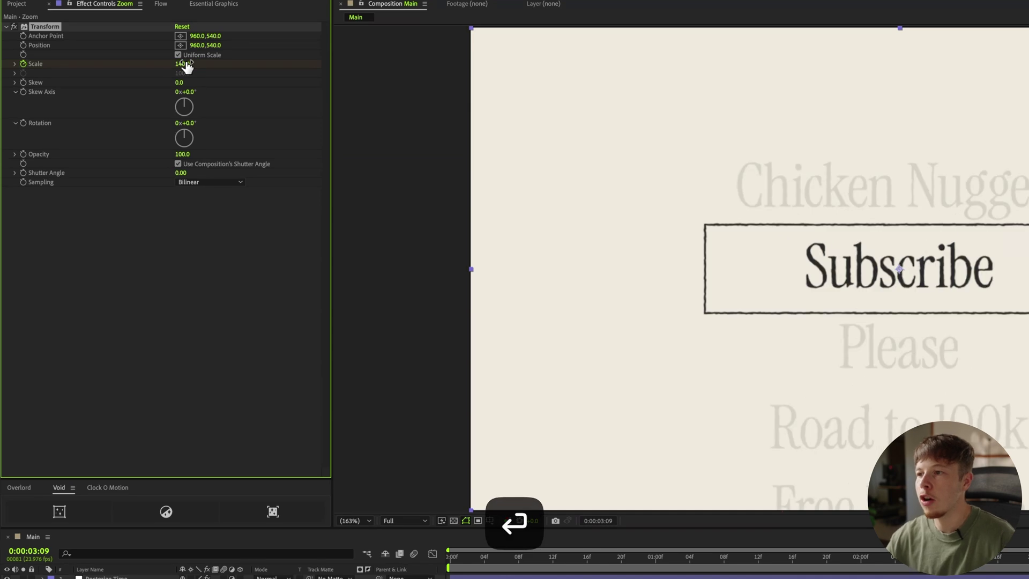
- Ease the Zoom layer's Scale keyframes with Flow and split the layer at 2:10
{"action": "key", "text": "u"}
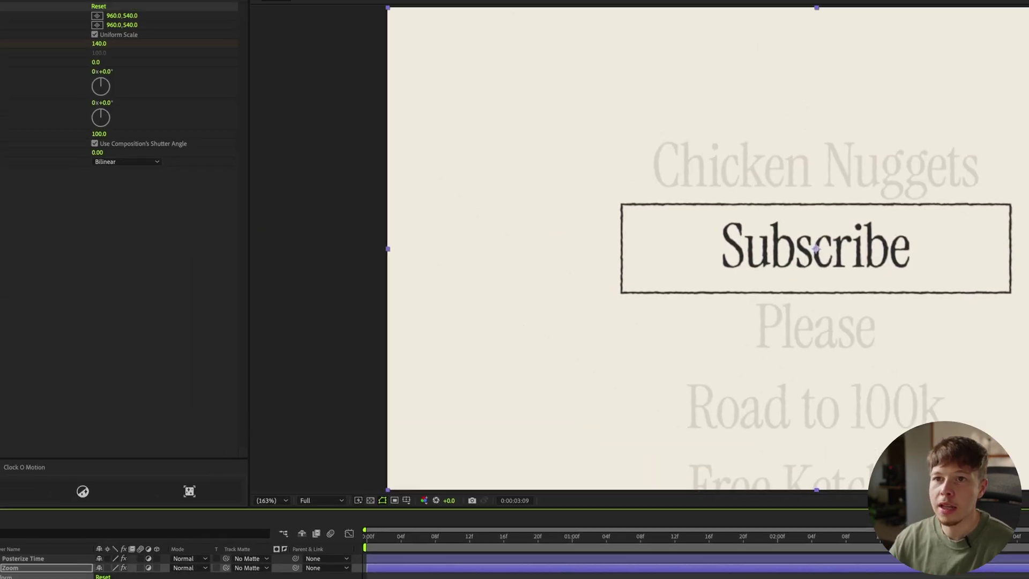
{"action": "left_click", "coordinate": [159, 43]}
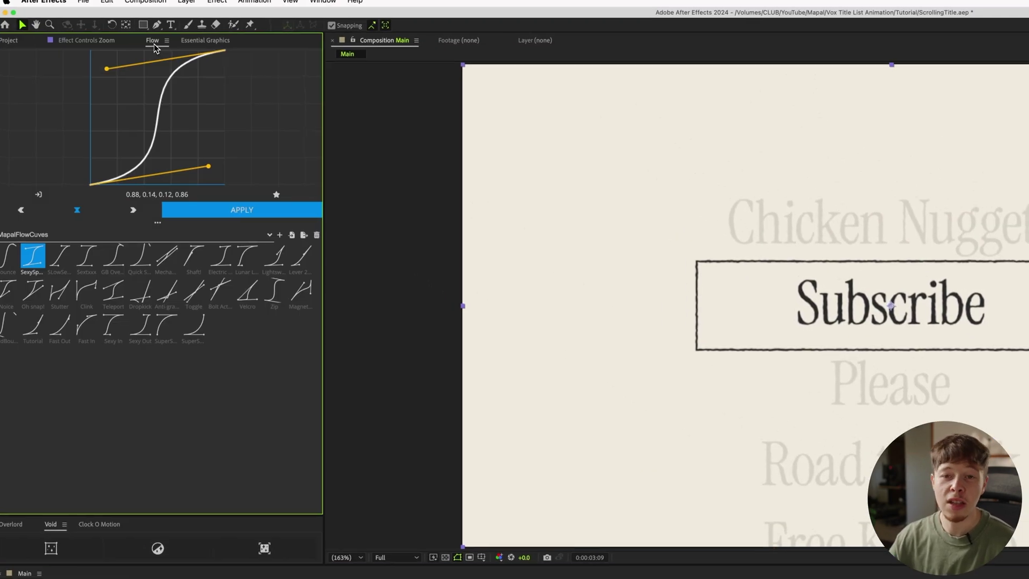
{"action": "left_click", "coordinate": [239, 217]}
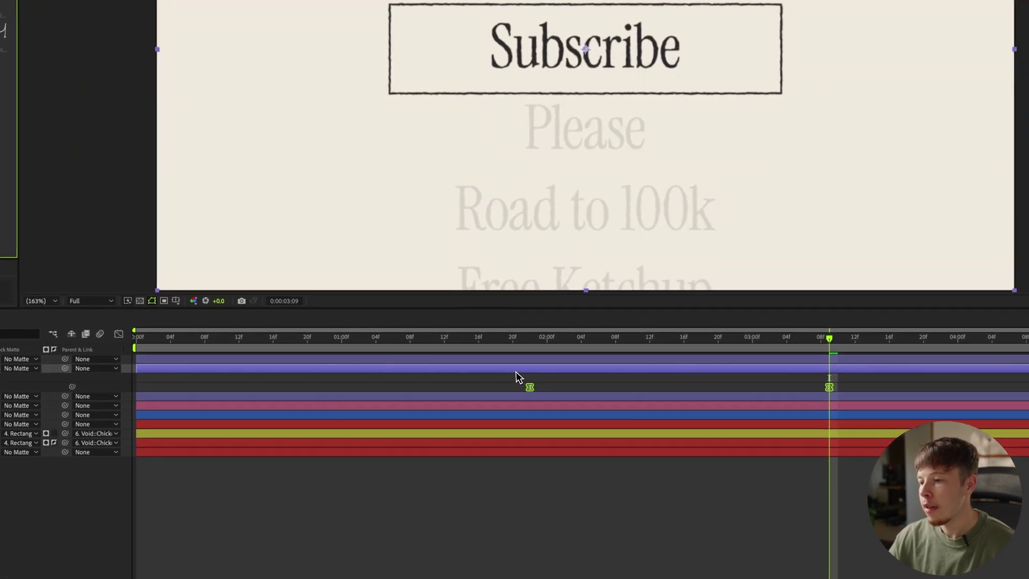
{"action": "left_click_drag", "start_coordinate": [565, 329], "coordinate": [617, 342]}
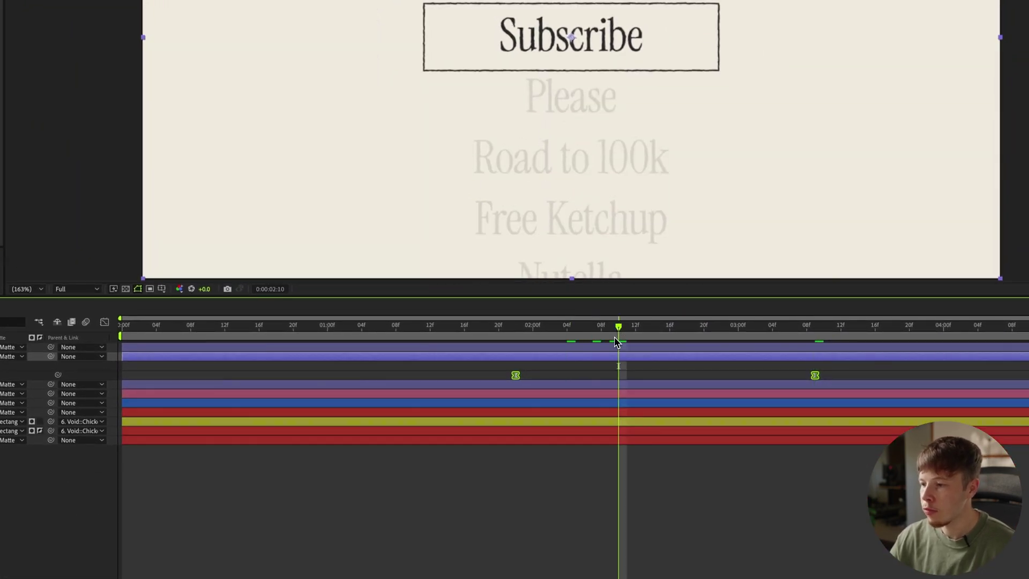
{"action": "left_click", "coordinate": [625, 370]}
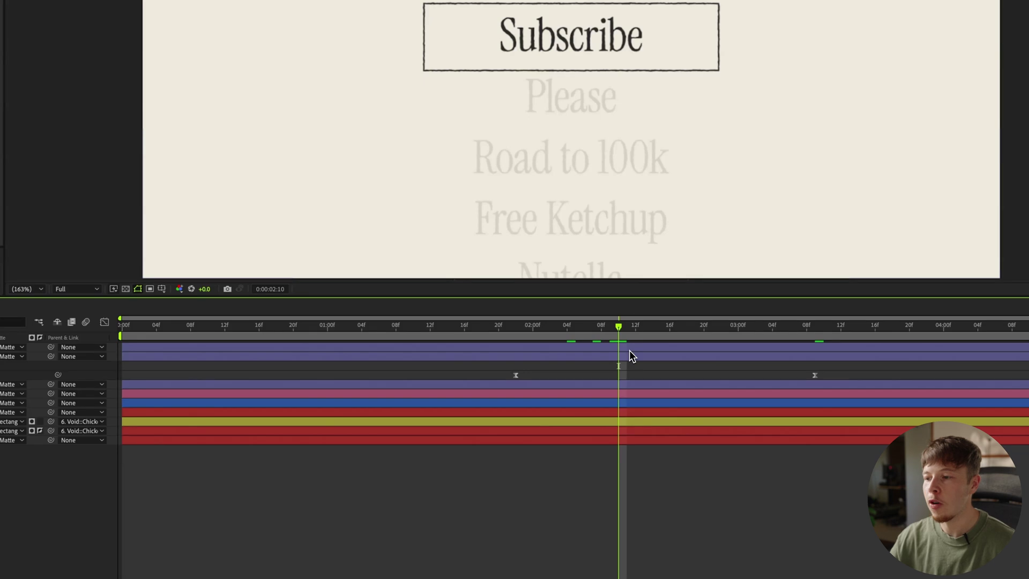
{"action": "left_click", "coordinate": [626, 357]}
{"action": "key", "text": "super+shift+d"}
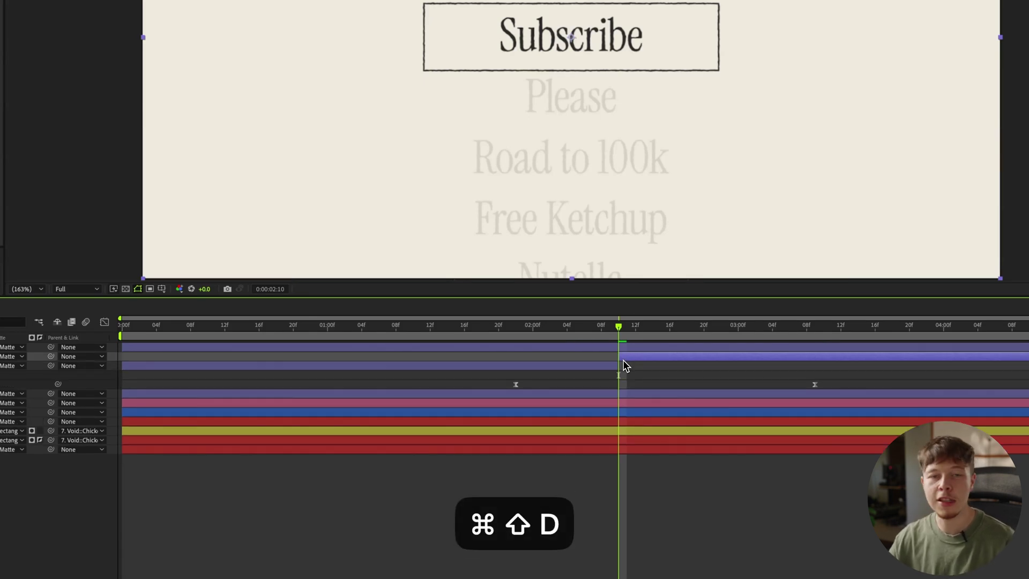
- Slide the Zoom 2 piece earlier to about 2:06 and trim both halves to meet end to end
{"action": "left_click_drag", "start_coordinate": [664, 357], "coordinate": [584, 368]}
{"action": "left_click_drag", "start_coordinate": [516, 356], "coordinate": [577, 358]}
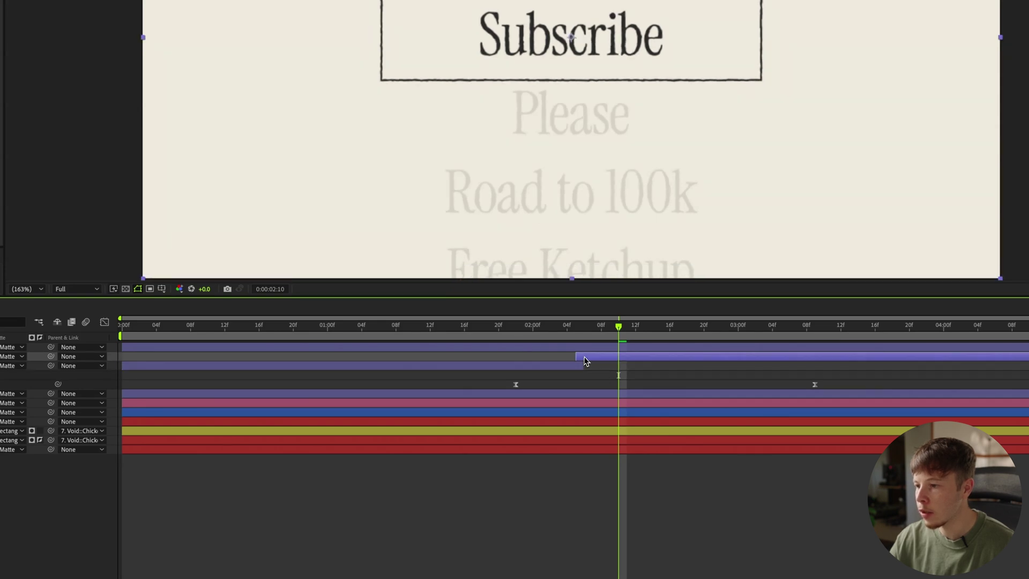
{"action": "left_click", "coordinate": [628, 494]}
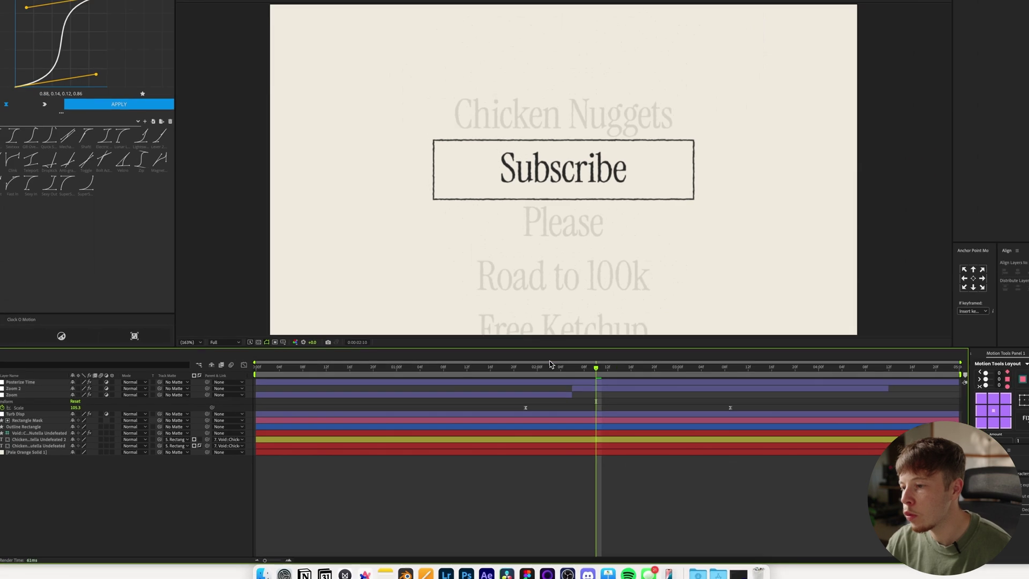
{"action": "key", "text": "Home"}
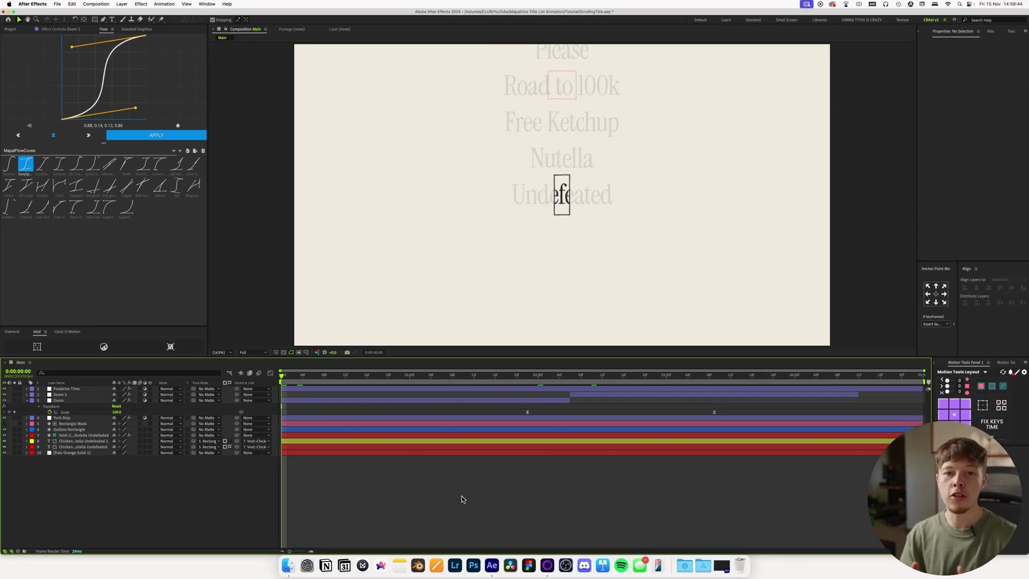
- At 3:21, add a Scale 145 keyframe on Zoom 2 and move it later in time
{"action": "key", "text": "space"}
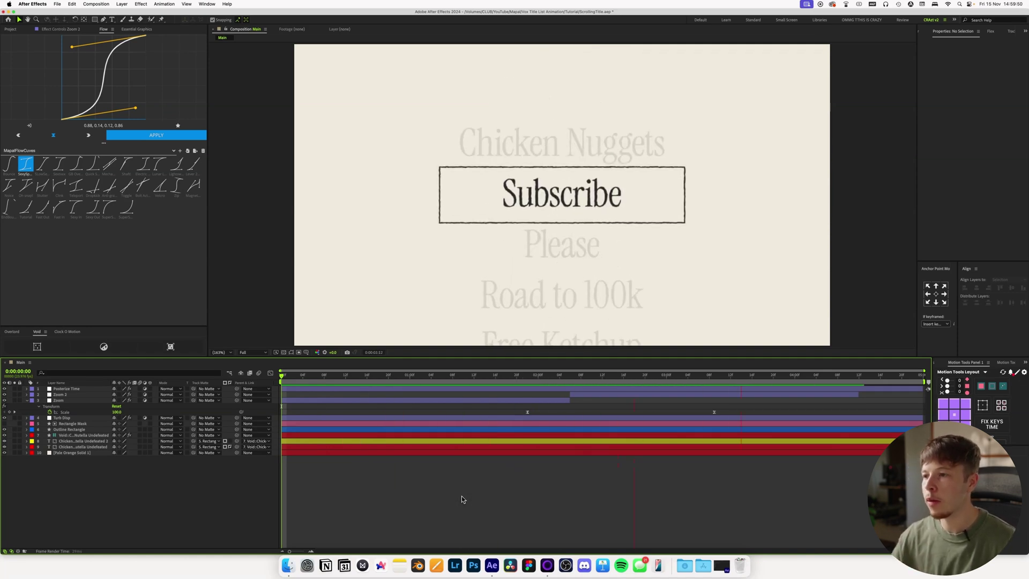
{"action": "key", "text": "space"}
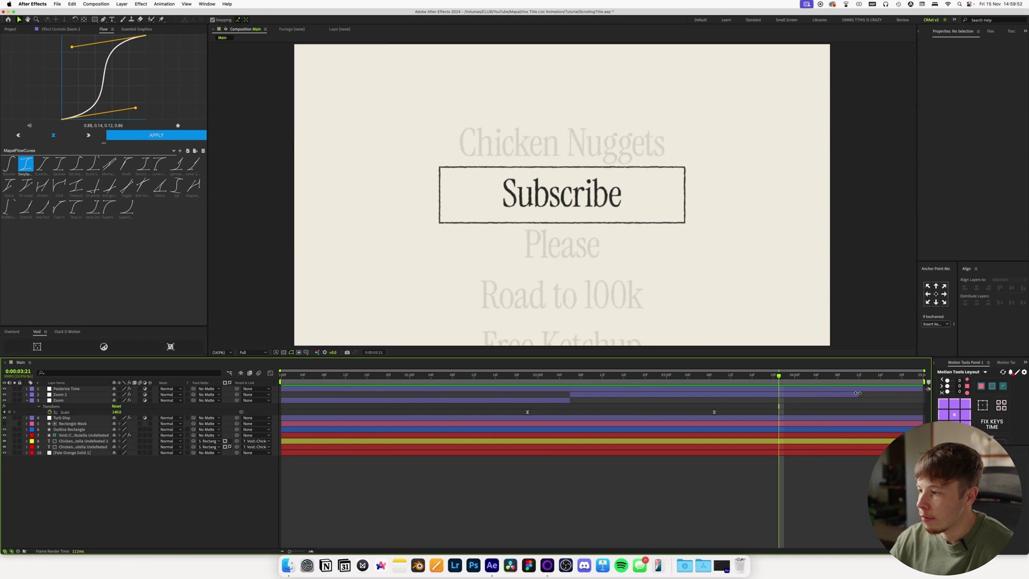
{"action": "left_click", "coordinate": [858, 394]}
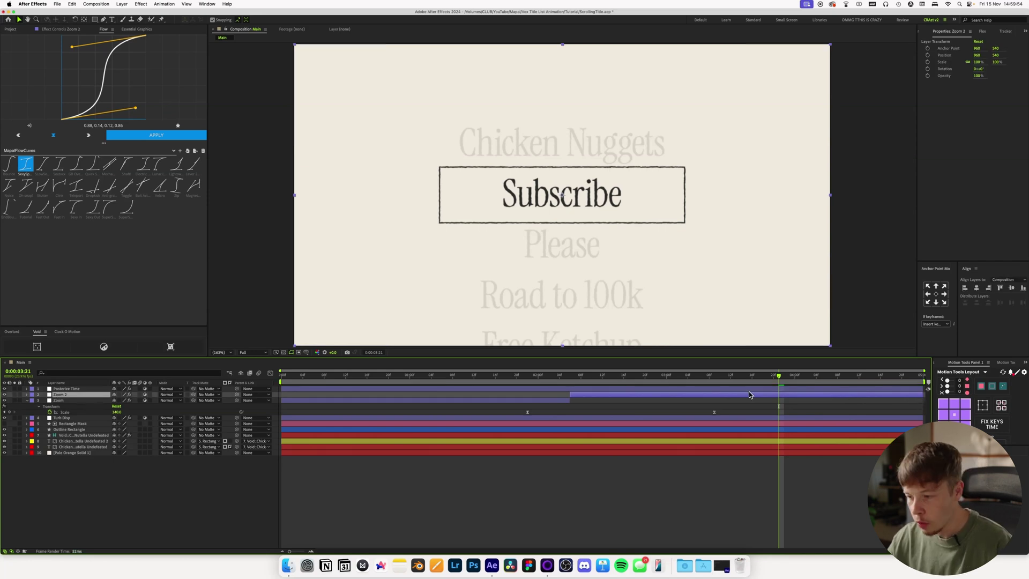
{"action": "key", "text": "u"}
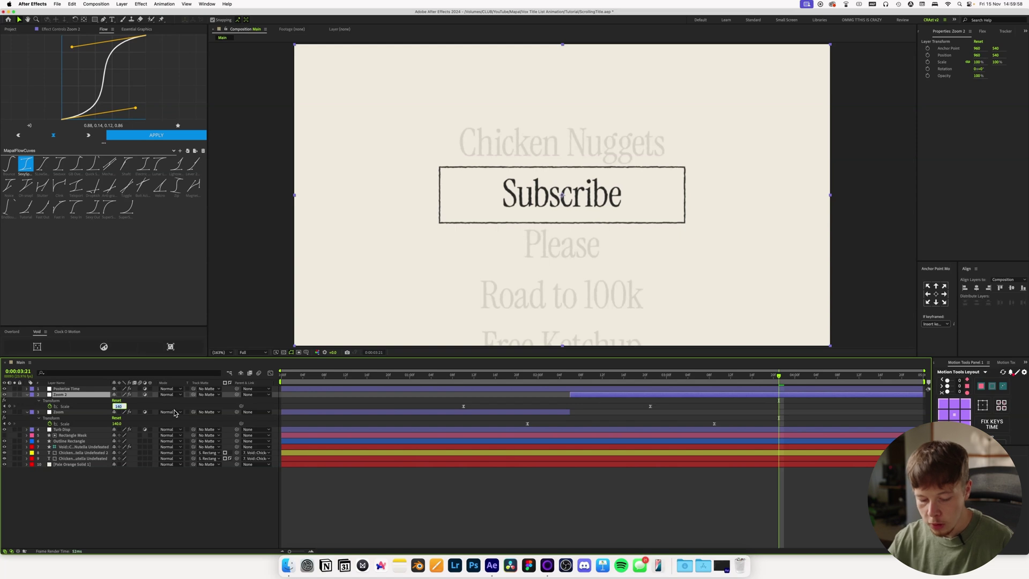
{"action": "type", "text": "145"}
{"action": "key", "text": "Return"}
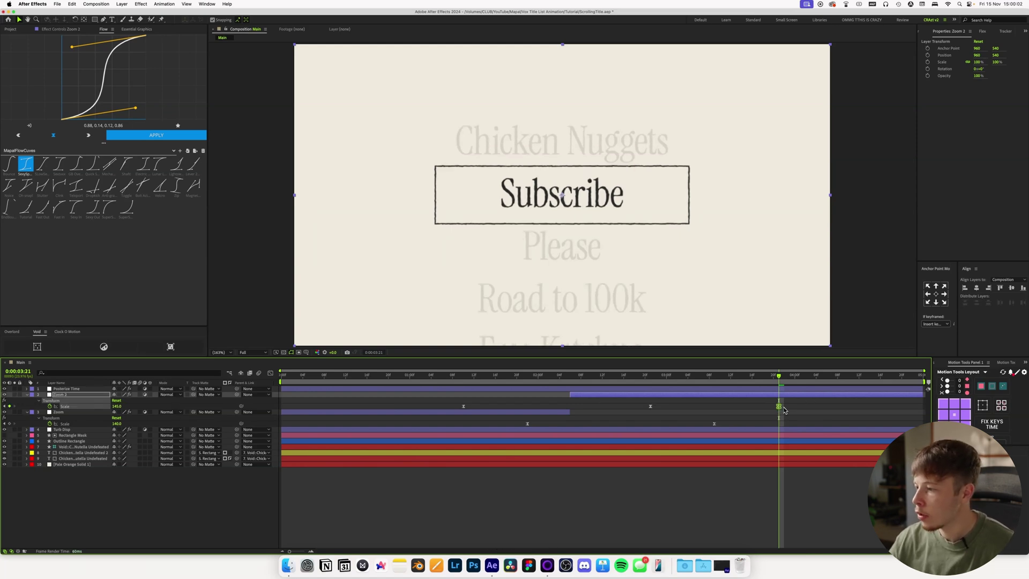
{"action": "left_click_drag", "start_coordinate": [783, 408], "coordinate": [921, 411]}
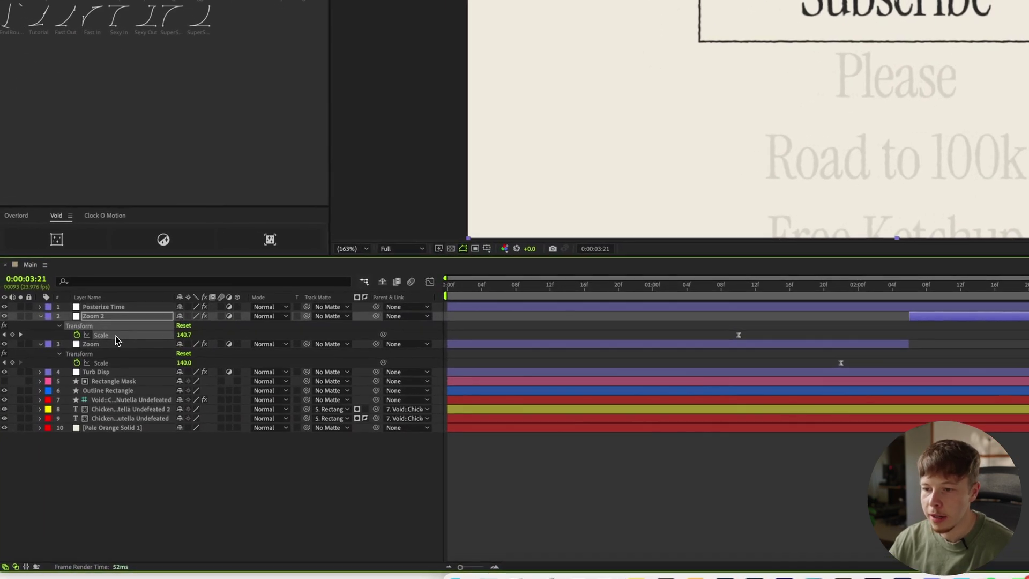
- Ease Zoom 2's two Scale keyframes with Flow and preview from about 1:05
{"action": "left_click", "coordinate": [116, 341]}
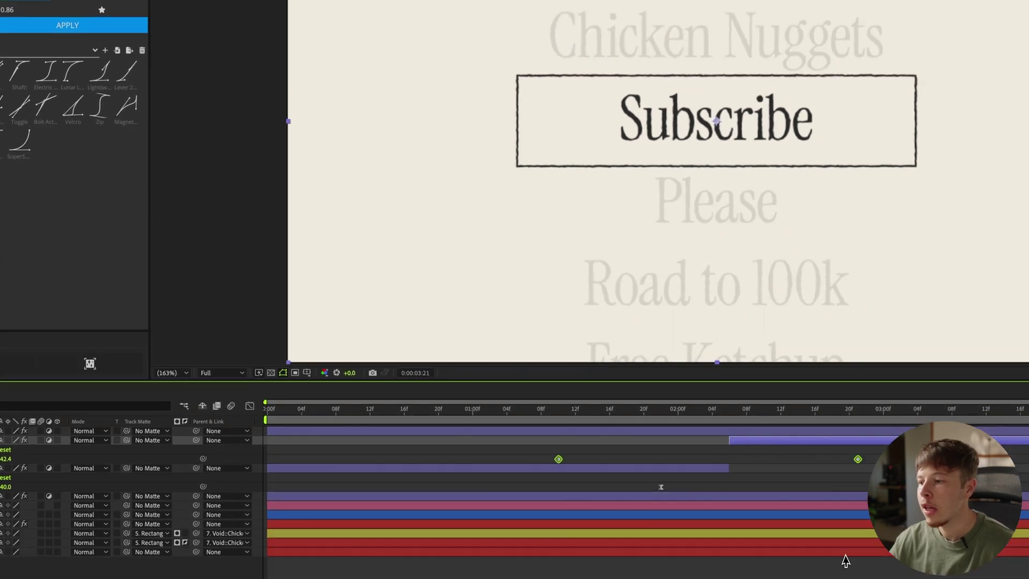
{"action": "left_click", "coordinate": [886, 458], "text": "shift"}
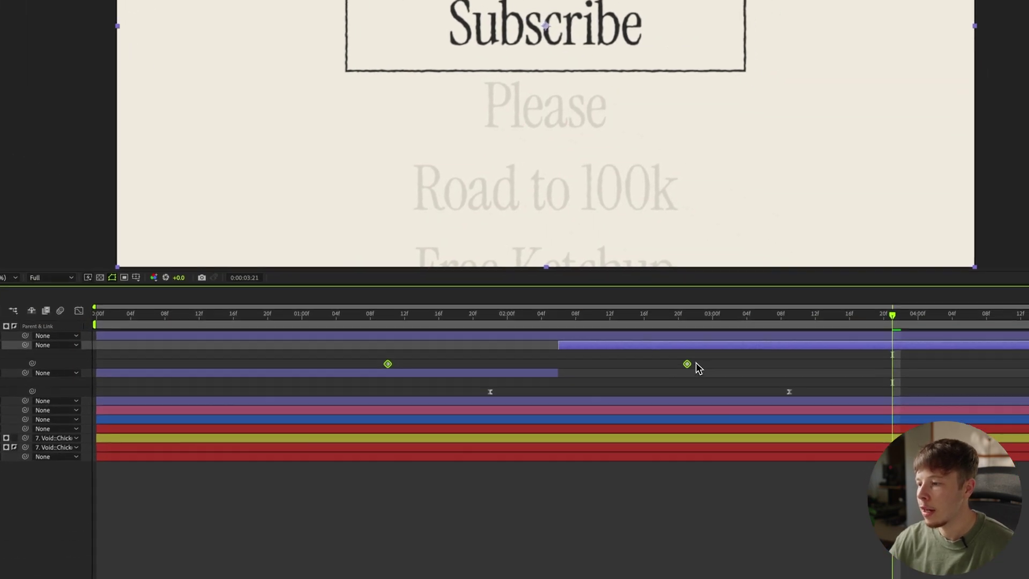
{"action": "left_click_drag", "start_coordinate": [699, 368], "coordinate": [317, 383]}
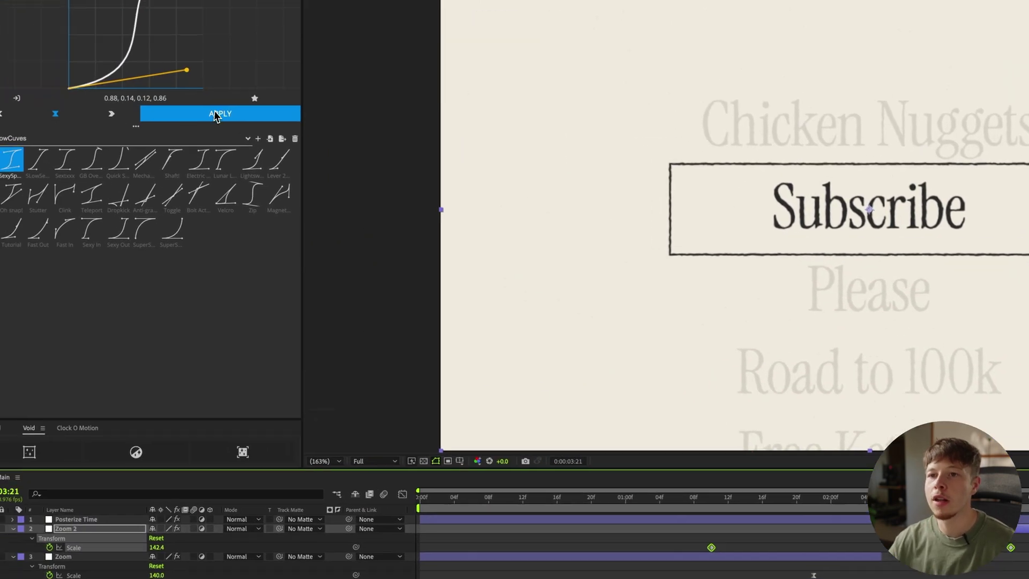
{"action": "left_click", "coordinate": [217, 116]}
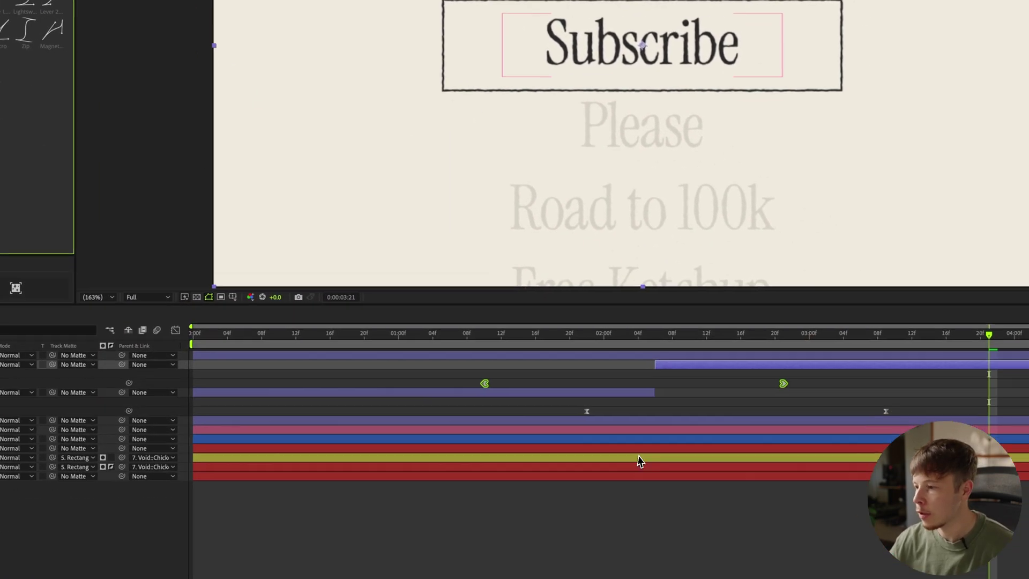
{"action": "left_click", "coordinate": [716, 408]}
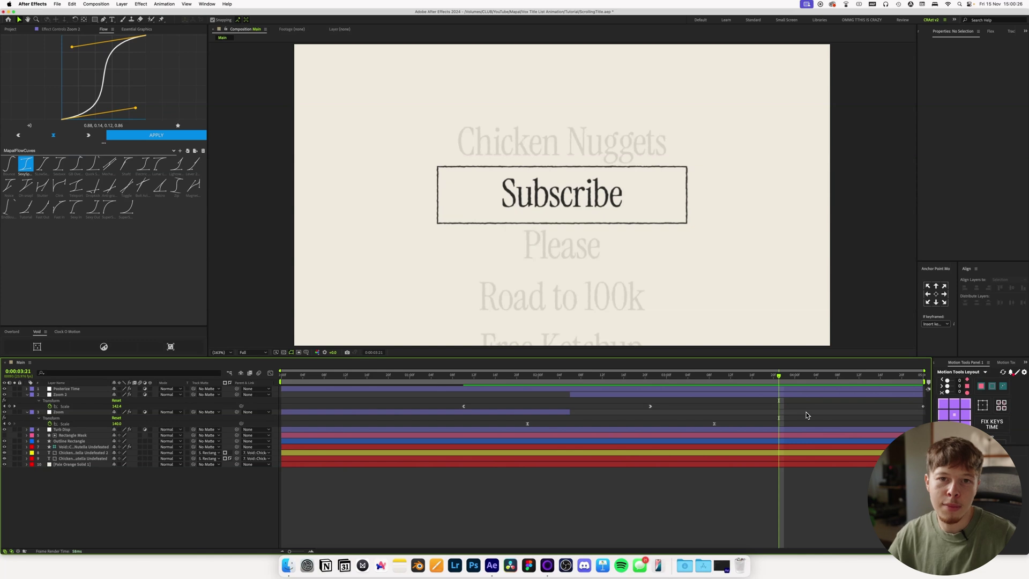
{"action": "left_click", "coordinate": [435, 381]}
{"action": "key", "text": "space"}
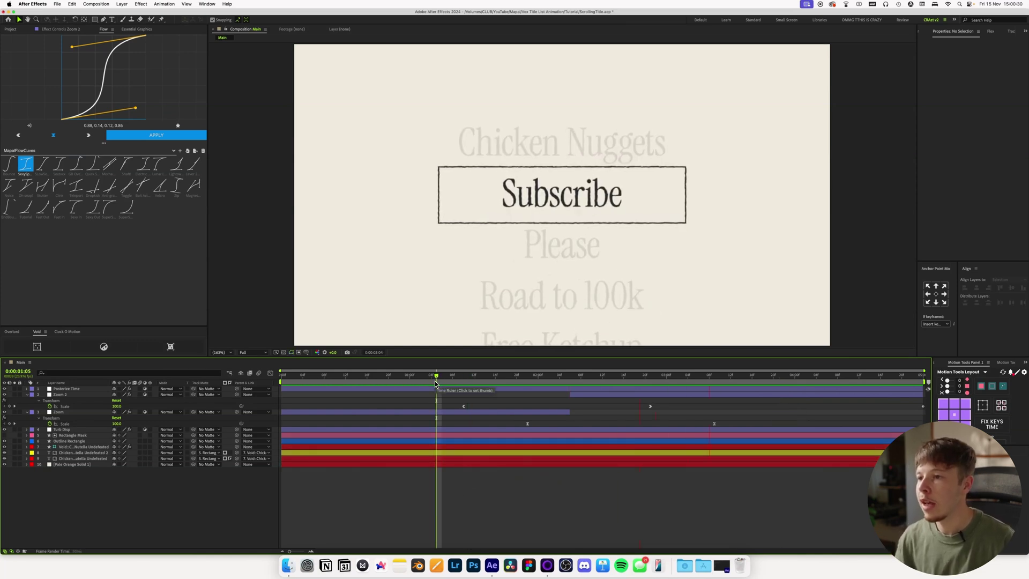
{"action": "key", "text": "space"}
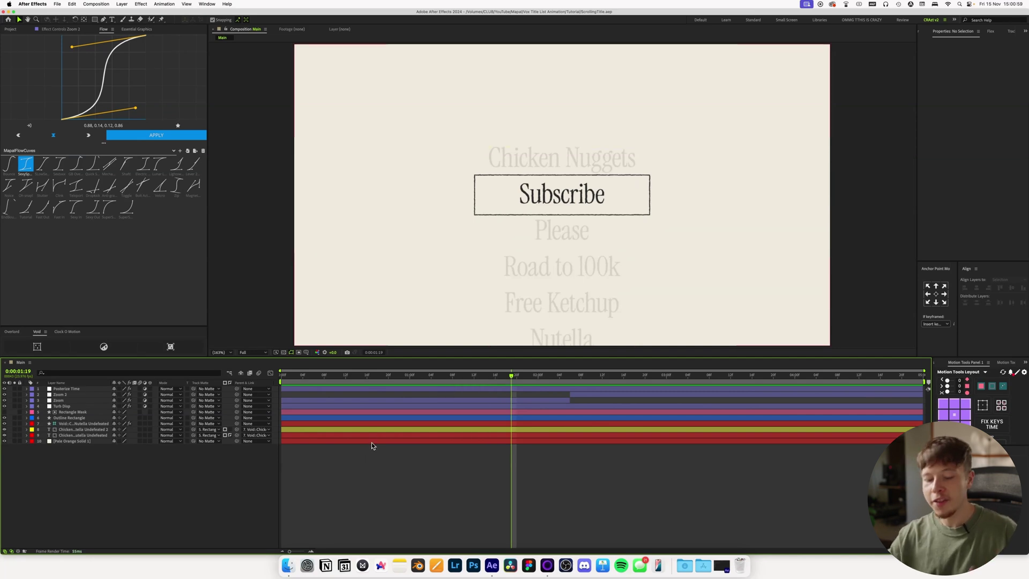
- Set the Pen tool's fill to None and its stroke to red F95A5A
{"action": "key", "text": "g"}
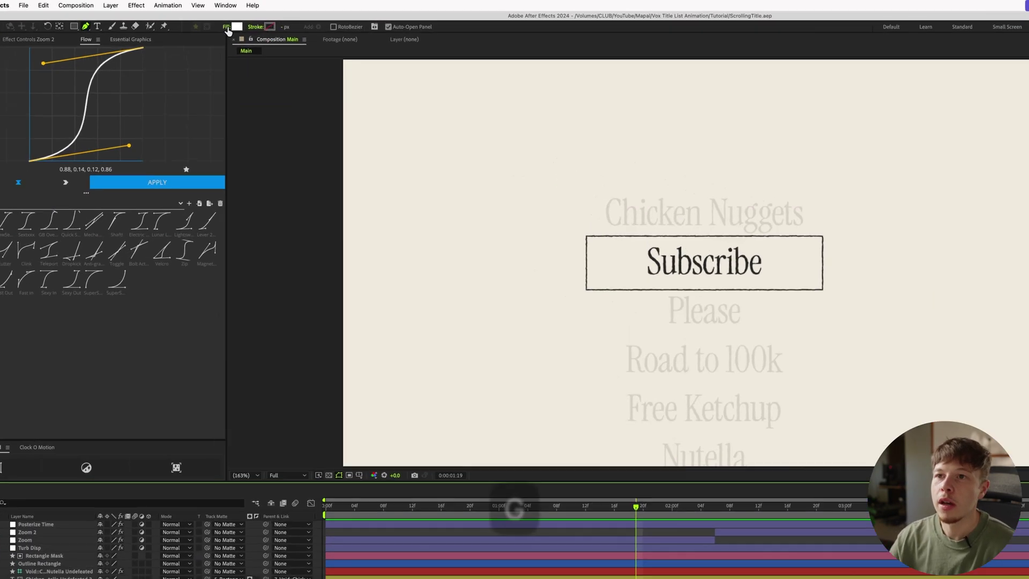
{"action": "left_click", "coordinate": [208, 20]}
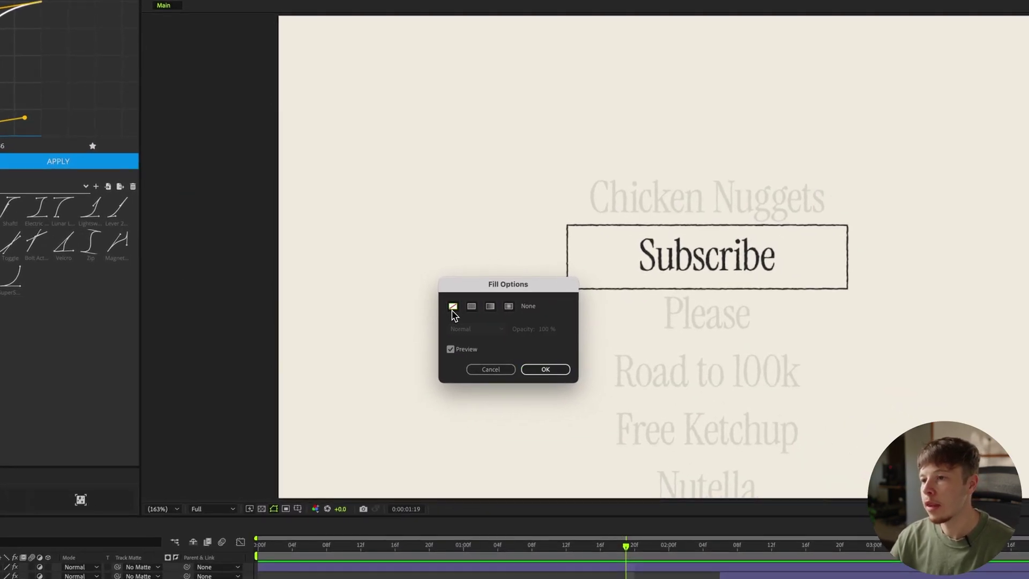
{"action": "left_click", "coordinate": [545, 369]}
{"action": "left_click", "coordinate": [267, 30]}
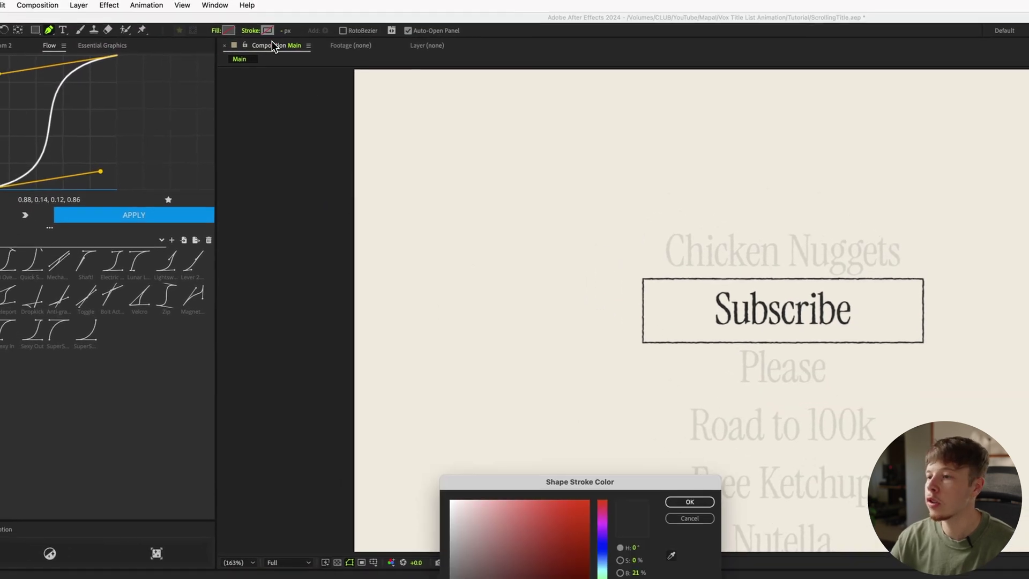
{"action": "left_click", "coordinate": [552, 521]}
{"action": "left_click", "coordinate": [540, 503]}
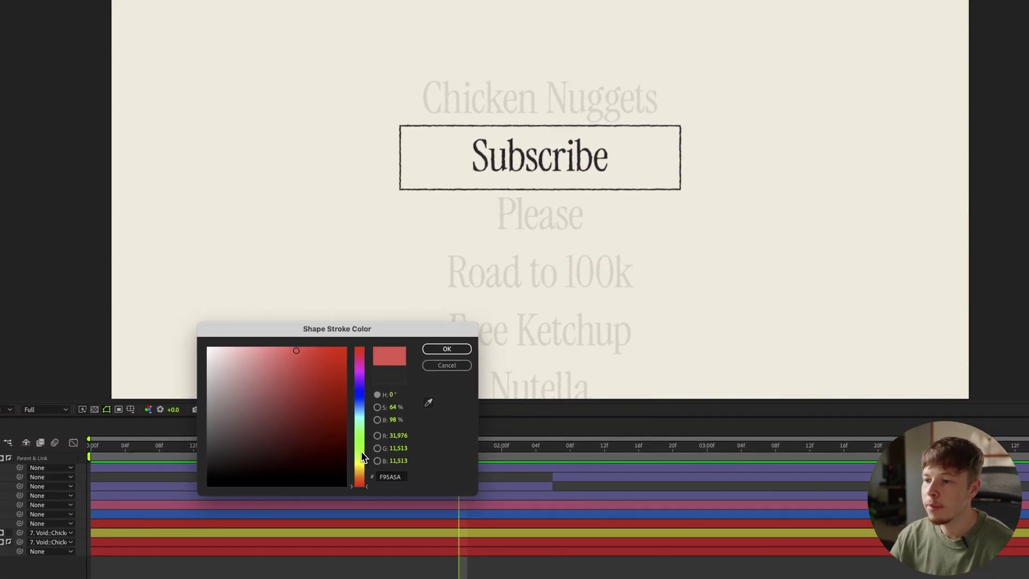
{"action": "left_click", "coordinate": [444, 349]}
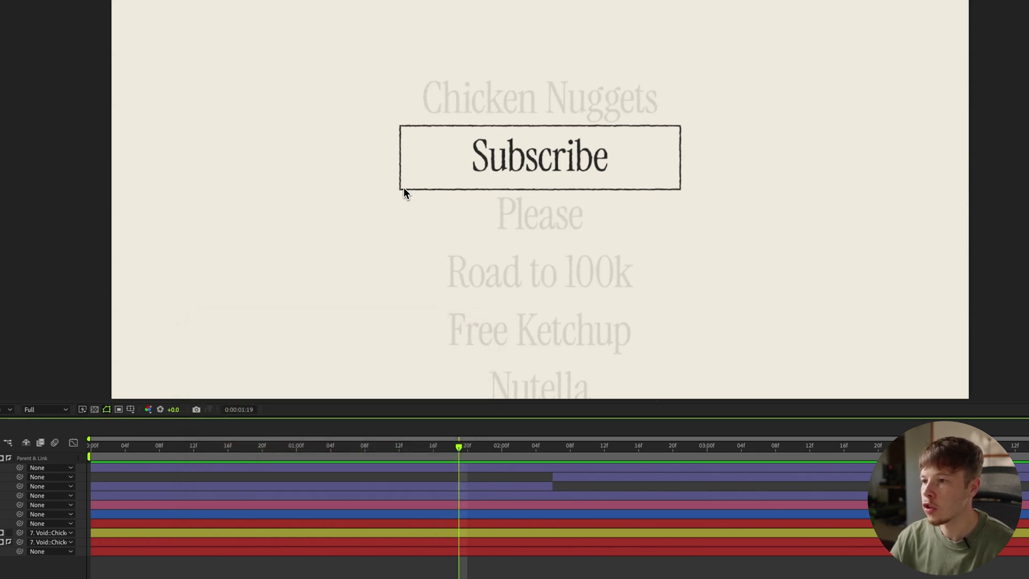
- Draw a curved two-point path across the Subscribe box and widen its stroke to 181 px
{"action": "left_click", "coordinate": [403, 186]}
{"action": "left_click_drag", "start_coordinate": [680, 130], "coordinate": [781, 128]}
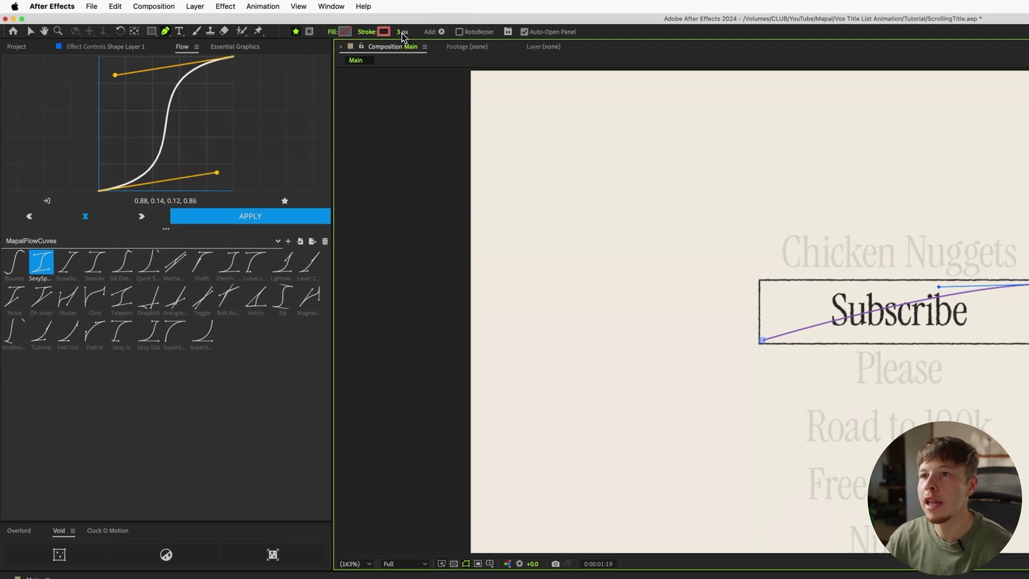
{"action": "left_click_drag", "start_coordinate": [406, 34], "coordinate": [502, 36]}
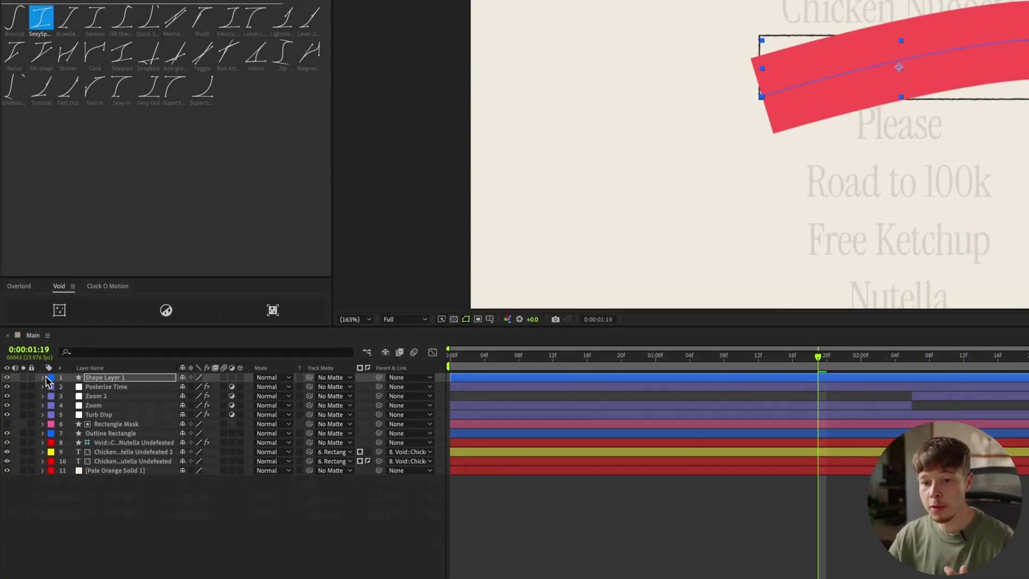
- Set Shape Layer 1's Stroke 1 Line Cap to Round Cap
{"action": "left_click", "coordinate": [42, 369]}
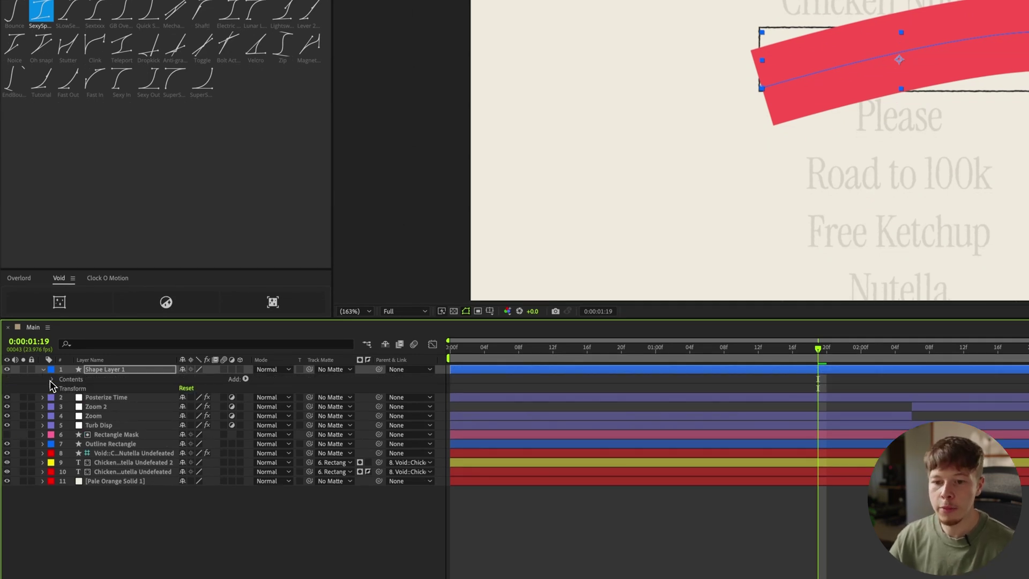
{"action": "left_click", "coordinate": [53, 380]}
{"action": "left_click", "coordinate": [61, 388]}
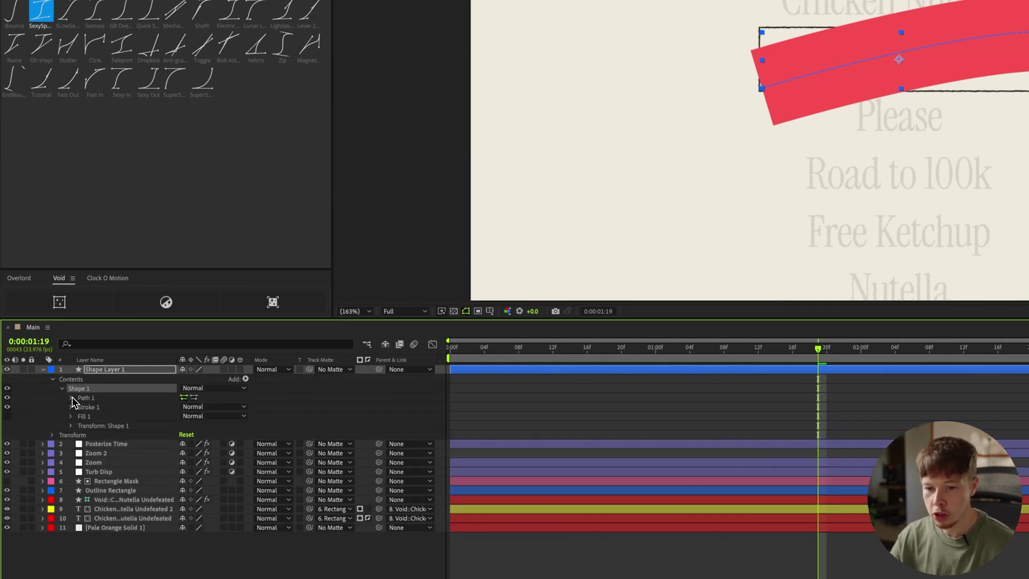
{"action": "left_click", "coordinate": [71, 407]}
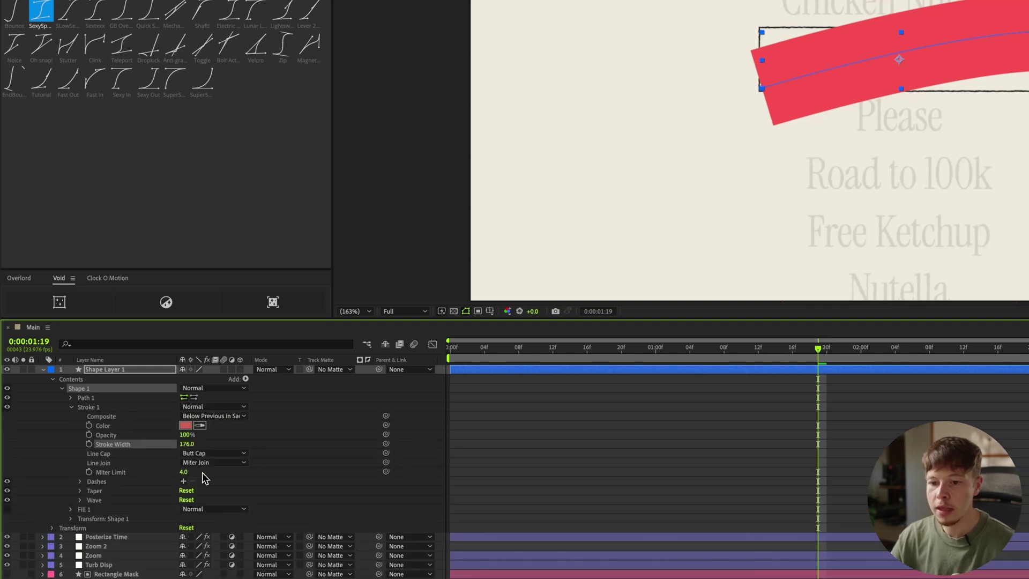
{"action": "left_click", "coordinate": [207, 454]}
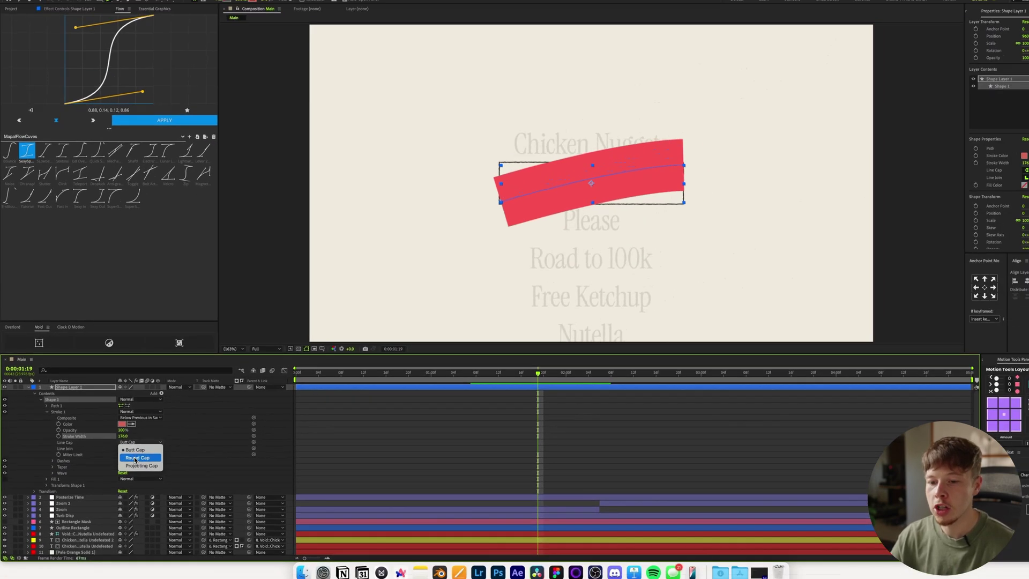
{"action": "left_click", "coordinate": [198, 462]}
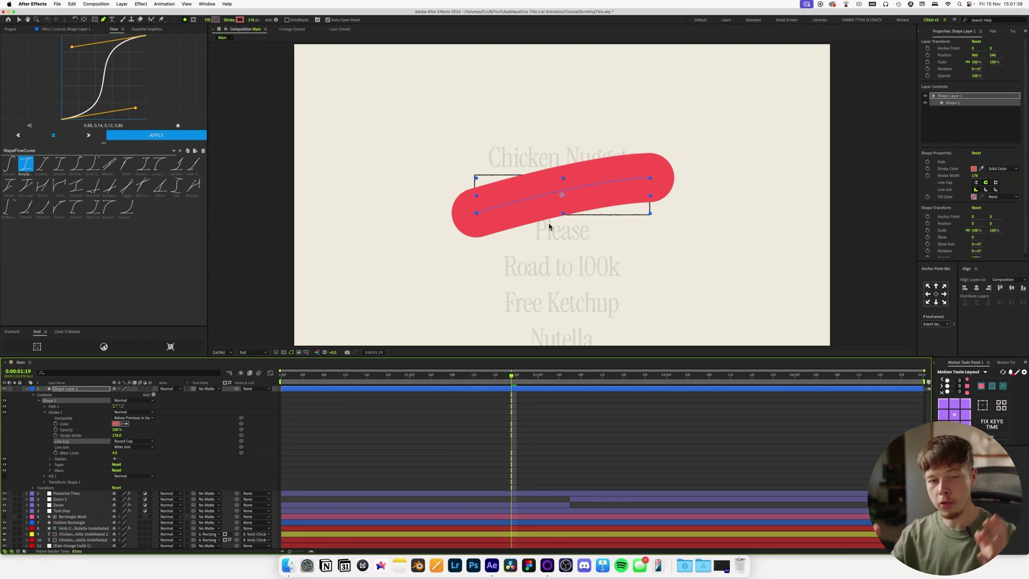
{"action": "left_click", "coordinate": [86, 389]}
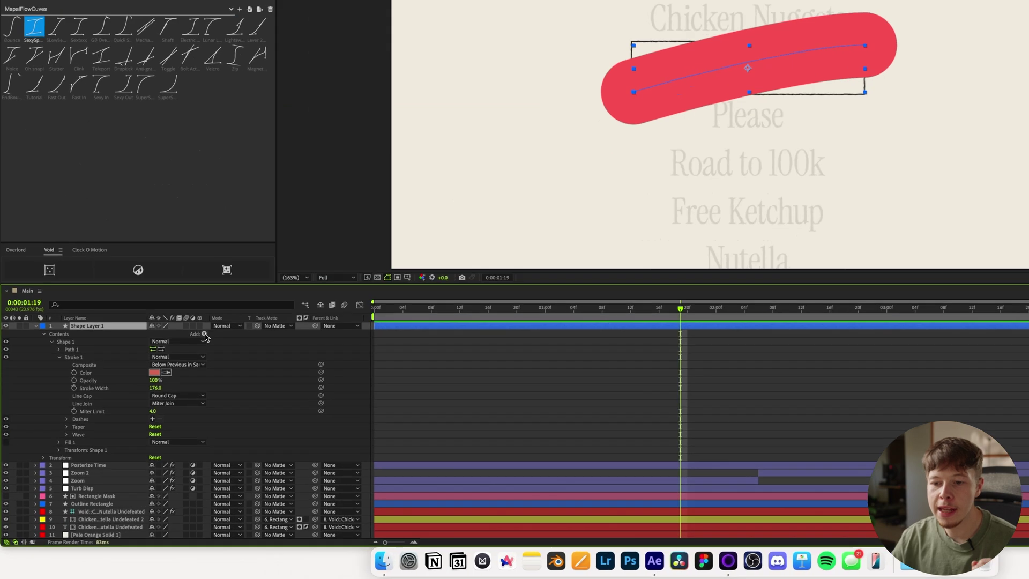
- Add Trim Paths to Shape 1 and keyframe its End at 100% at 1:19
{"action": "left_click", "coordinate": [154, 394]}
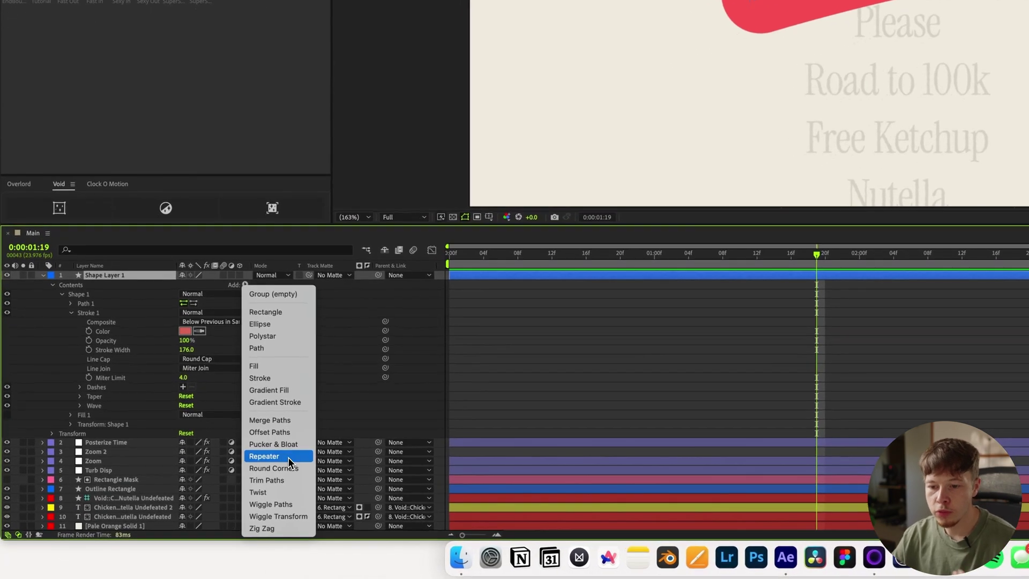
{"action": "left_click", "coordinate": [278, 480]}
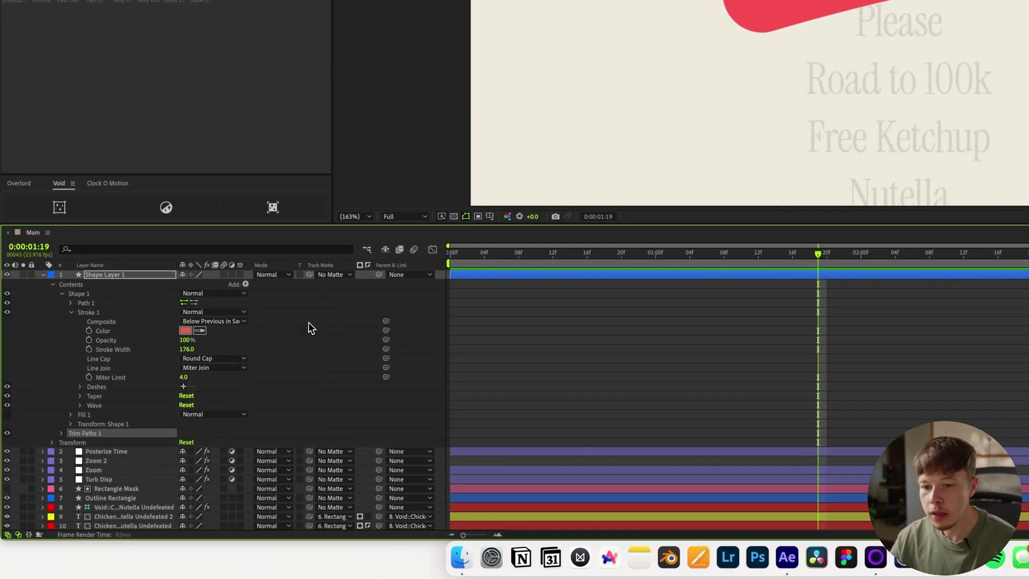
{"action": "left_click", "coordinate": [61, 433]}
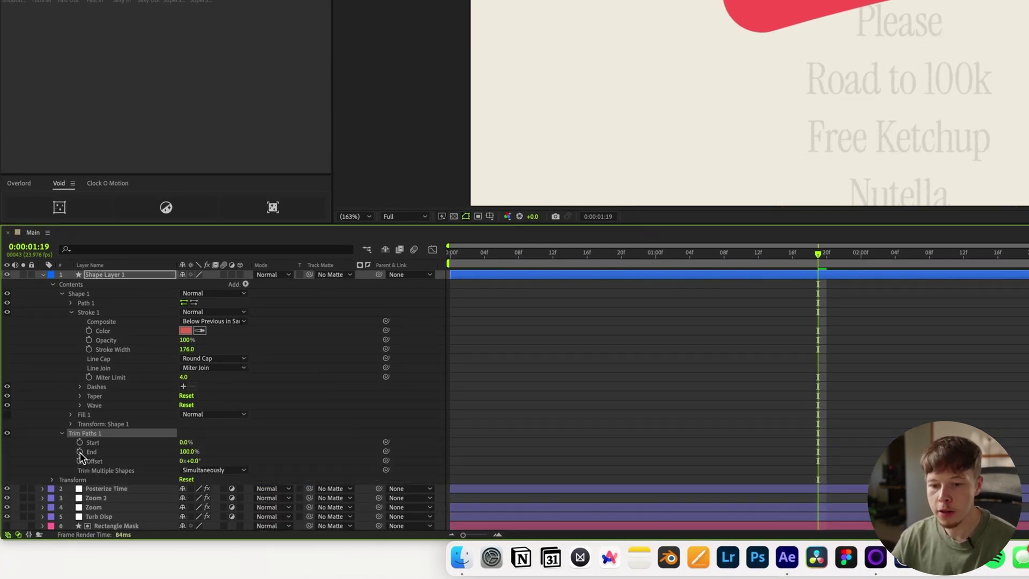
{"action": "left_click", "coordinate": [80, 453]}
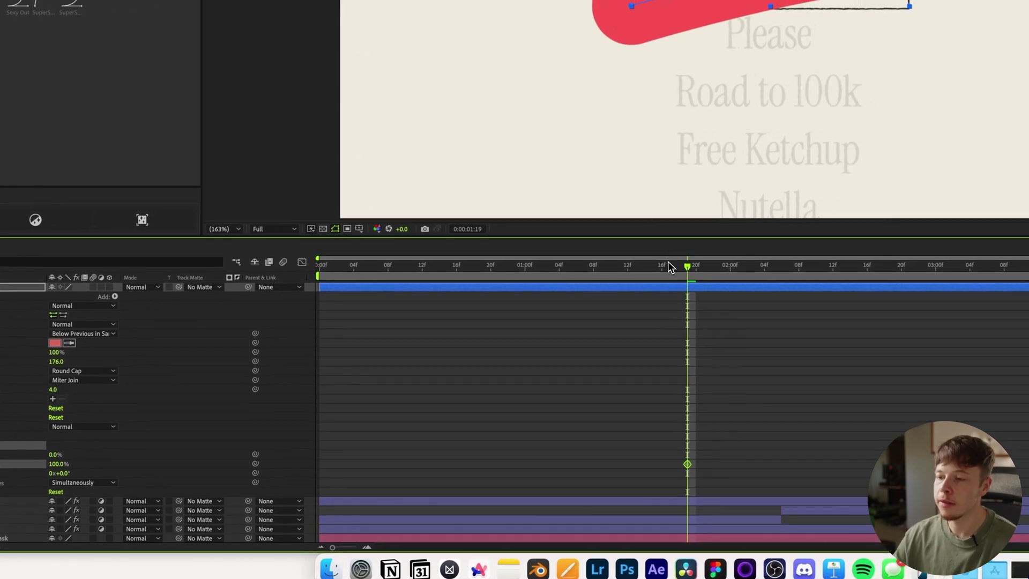
- Key End at 0% at 1:02, give both keyframes a Flow ease, and retime the last one
{"action": "left_click_drag", "start_coordinate": [798, 250], "coordinate": [718, 256]}
{"action": "left_click_drag", "start_coordinate": [583, 269], "coordinate": [539, 271]}
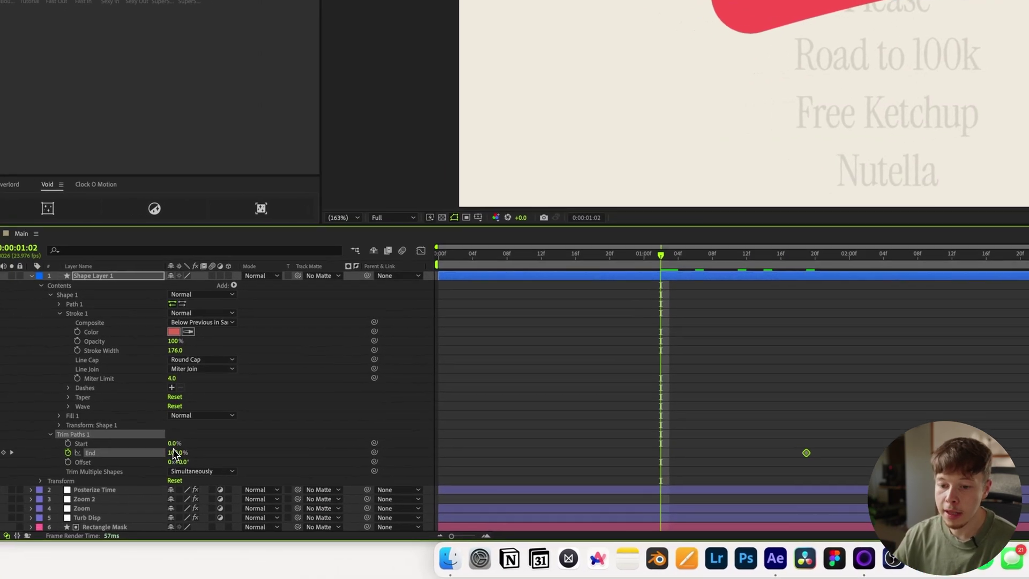
{"action": "left_click_drag", "start_coordinate": [993, 423], "coordinate": [527, 489]}
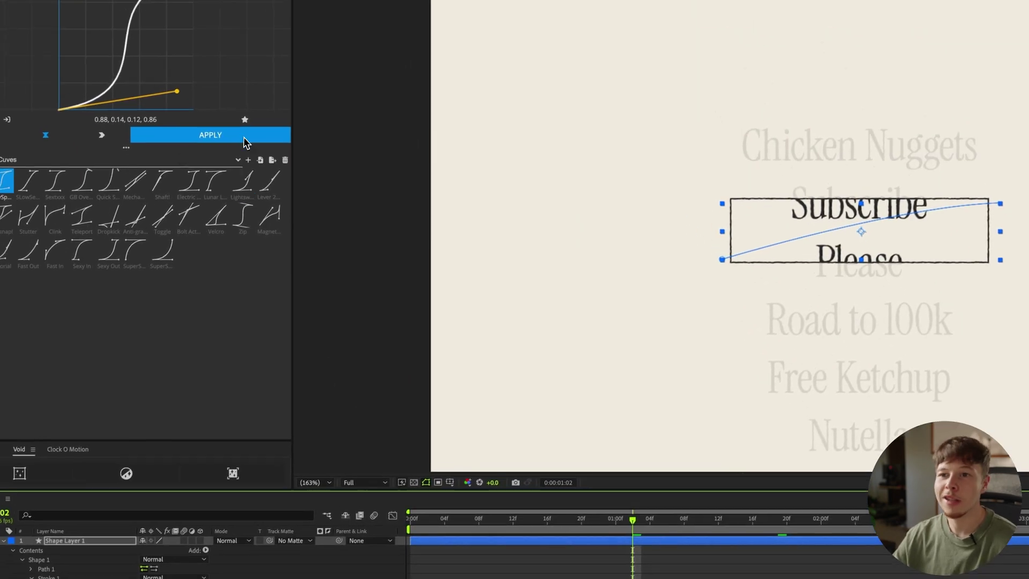
{"action": "left_click", "coordinate": [159, 16]}
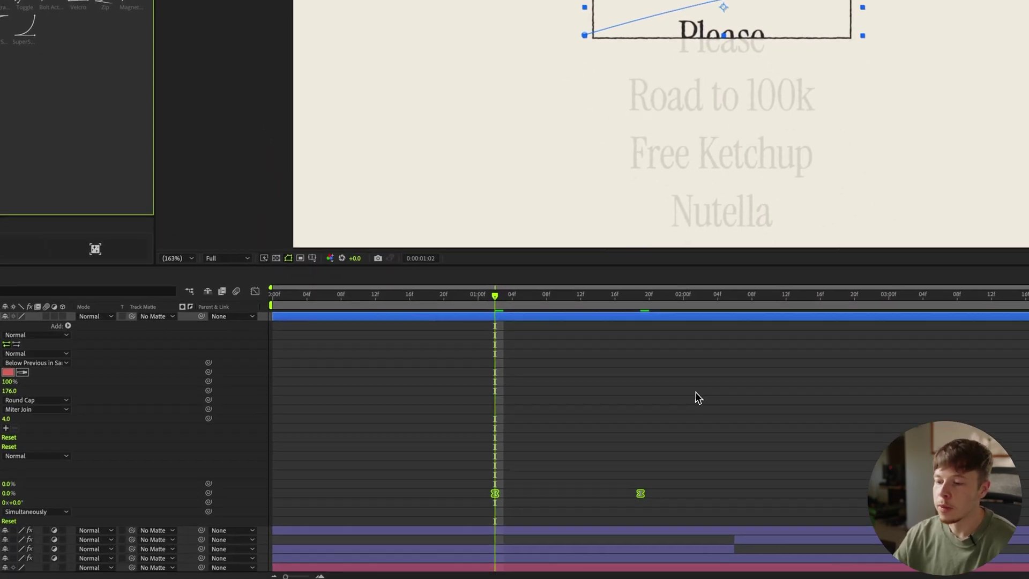
{"action": "left_click", "coordinate": [646, 498]}
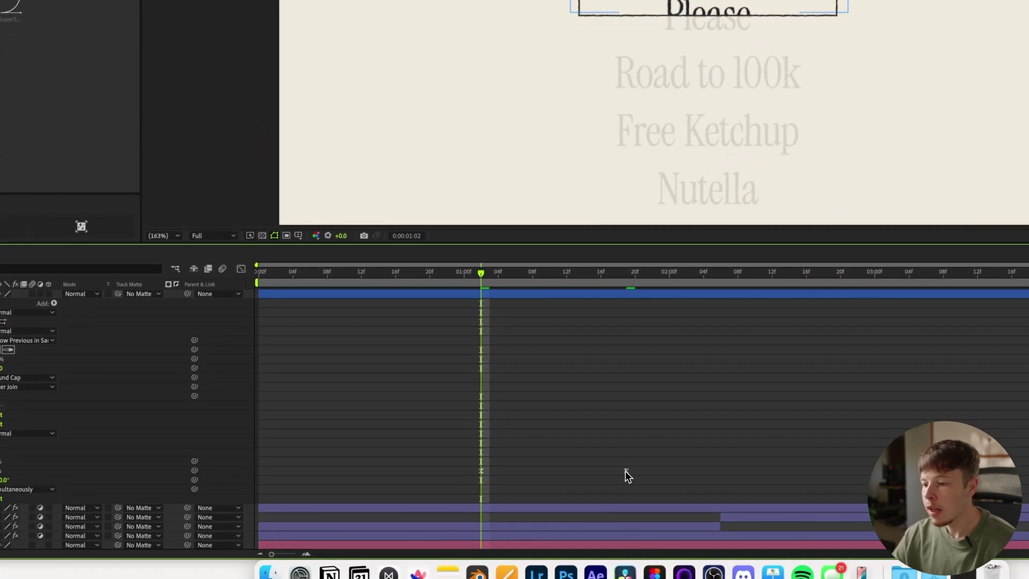
{"action": "left_click_drag", "start_coordinate": [627, 471], "coordinate": [713, 471]}
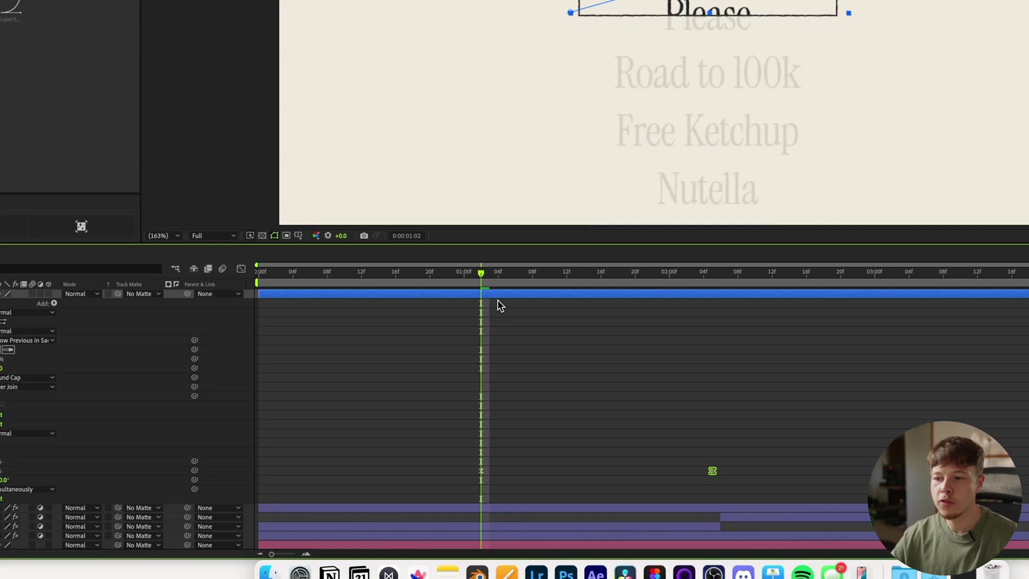
{"action": "left_click", "coordinate": [460, 356]}
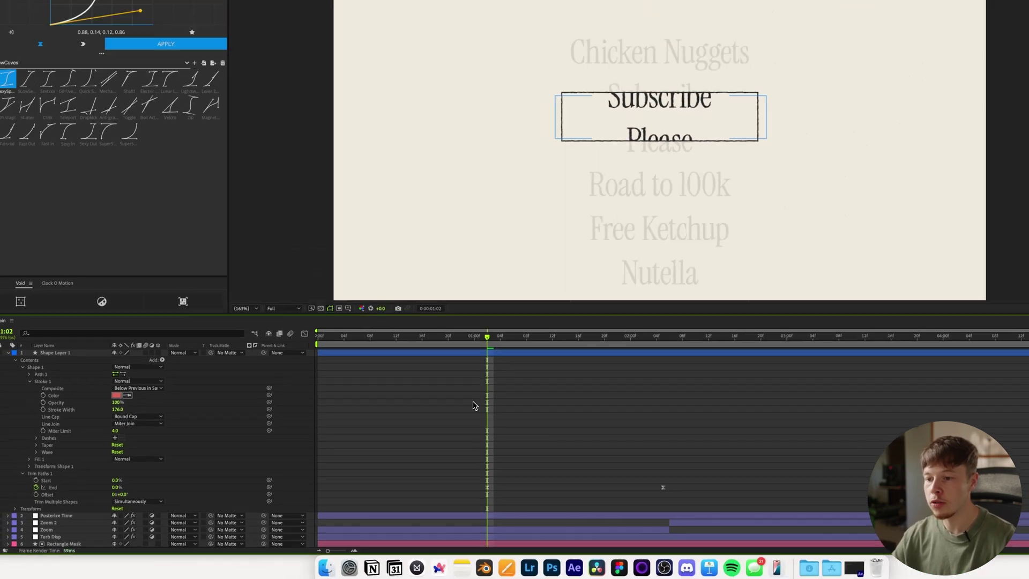
{"action": "key", "text": "u"}
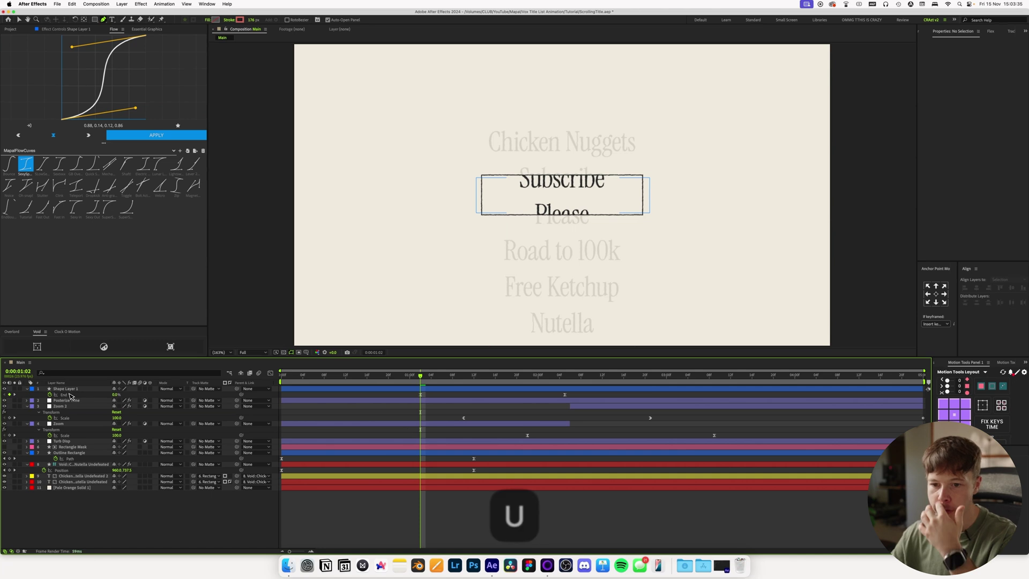
- Move the highlighter layer below Turb Disp and set its blend mode to Multiply
{"action": "left_click", "coordinate": [76, 388]}
{"action": "left_click_drag", "start_coordinate": [76, 392], "coordinate": [69, 446]}
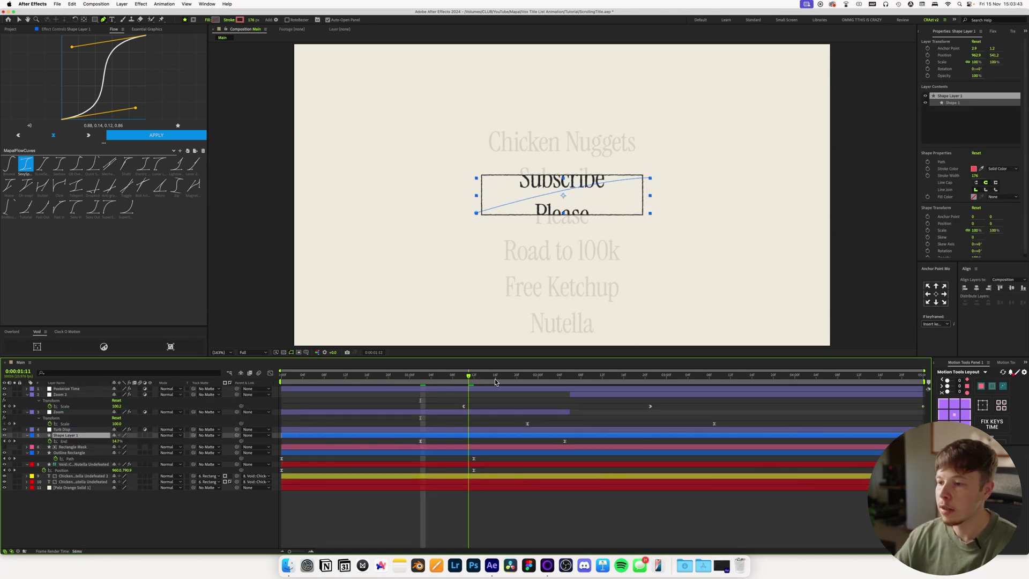
{"action": "key", "text": "space"}
{"action": "key", "text": "space"}
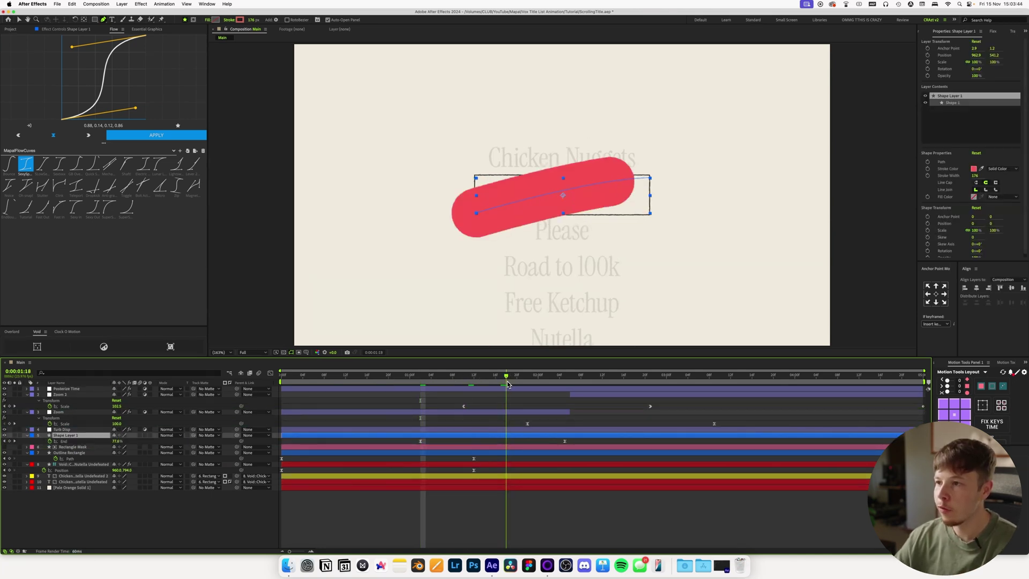
{"action": "left_click", "coordinate": [172, 437]}
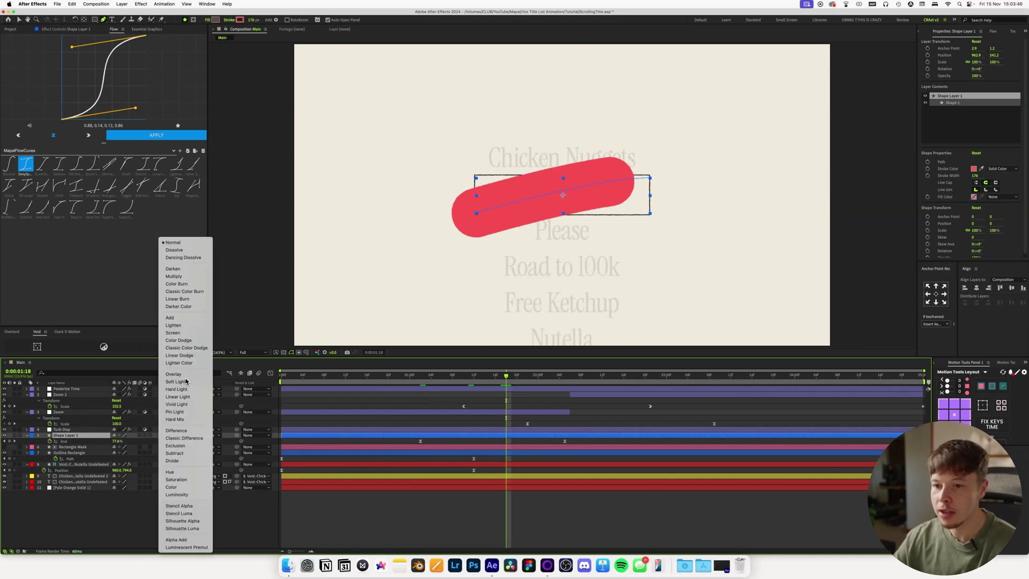
{"action": "left_click", "coordinate": [177, 276]}
- Thin the stroke to 165 px and adjust Path 1's points so the swoosh angles across Subscribe
{"action": "key", "text": "v"}
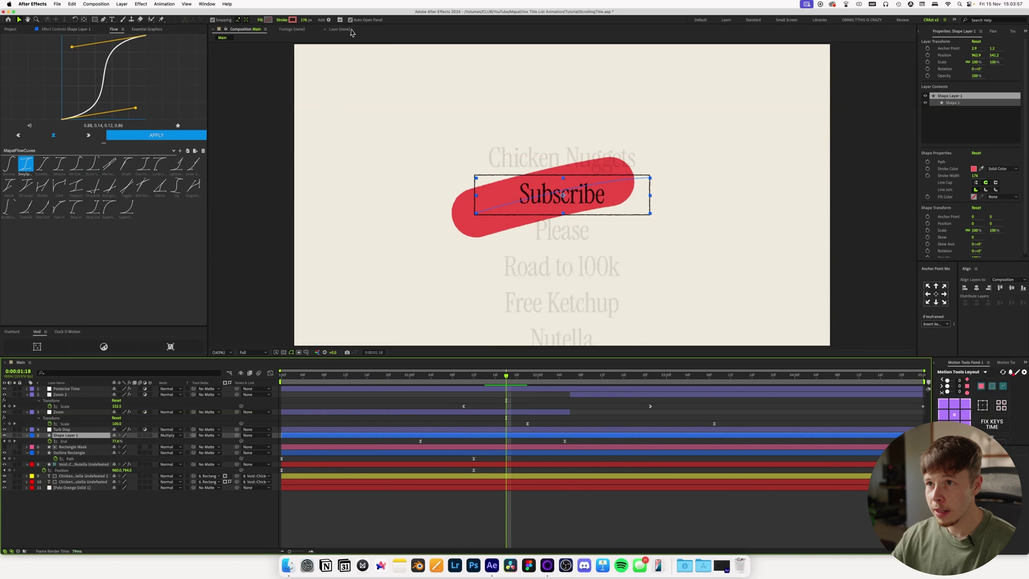
{"action": "left_click_drag", "start_coordinate": [307, 24], "coordinate": [303, 26]}
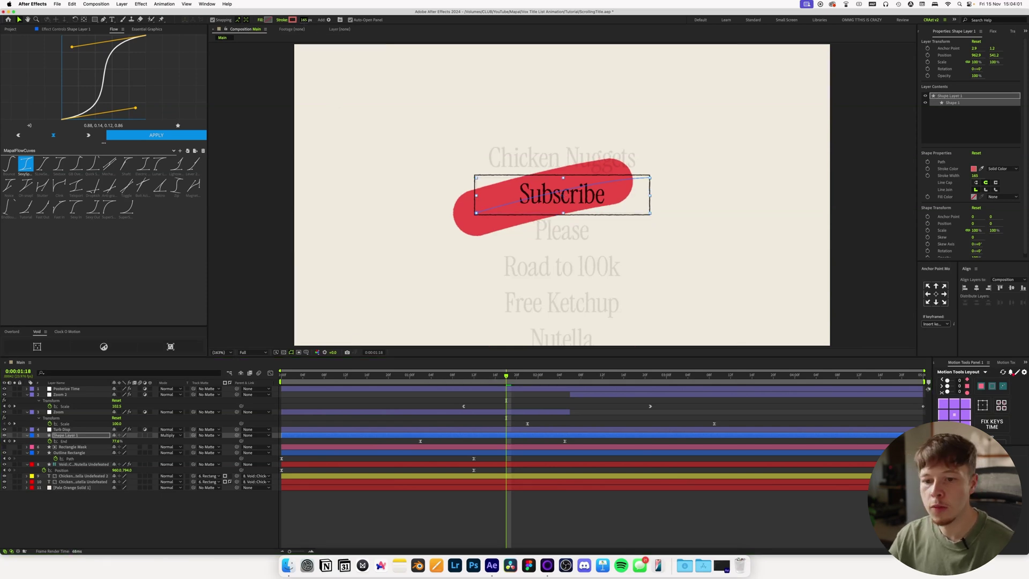
{"action": "left_click", "coordinate": [54, 374]}
{"action": "type", "text": "pat"}
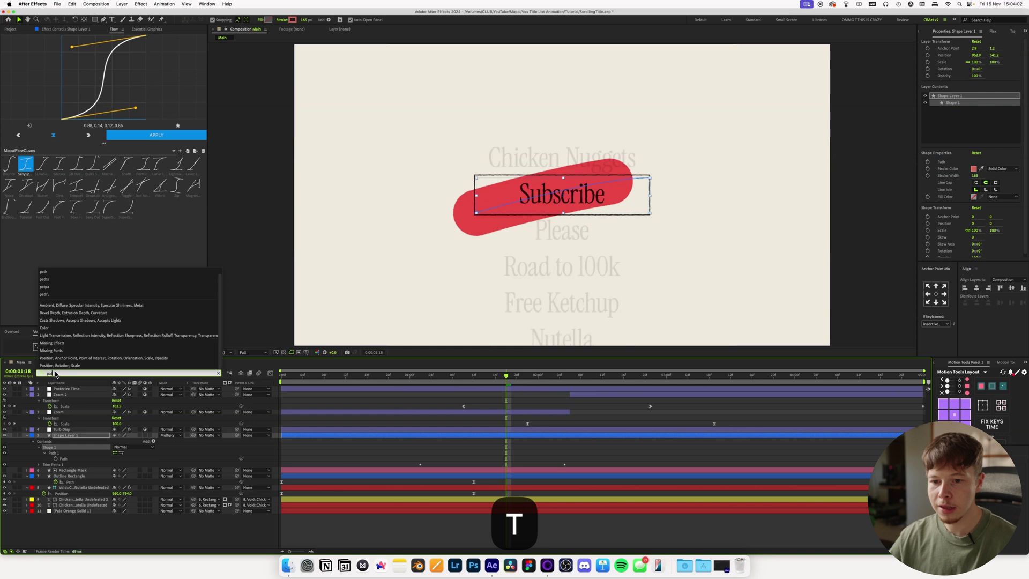
{"action": "left_click", "coordinate": [67, 460]}
{"action": "left_click_drag", "start_coordinate": [479, 212], "coordinate": [487, 207]}
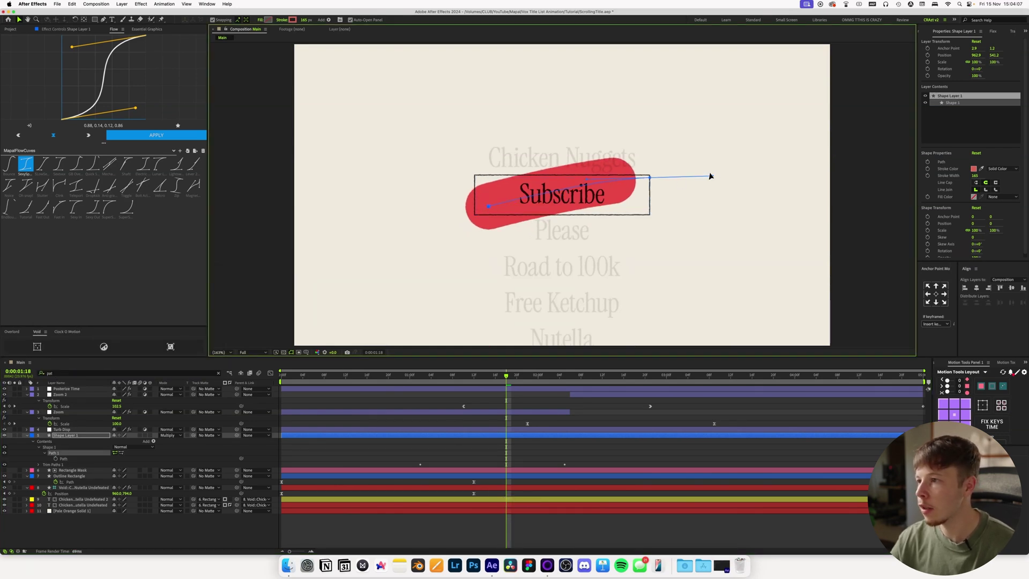
{"action": "left_click", "coordinate": [554, 375]}
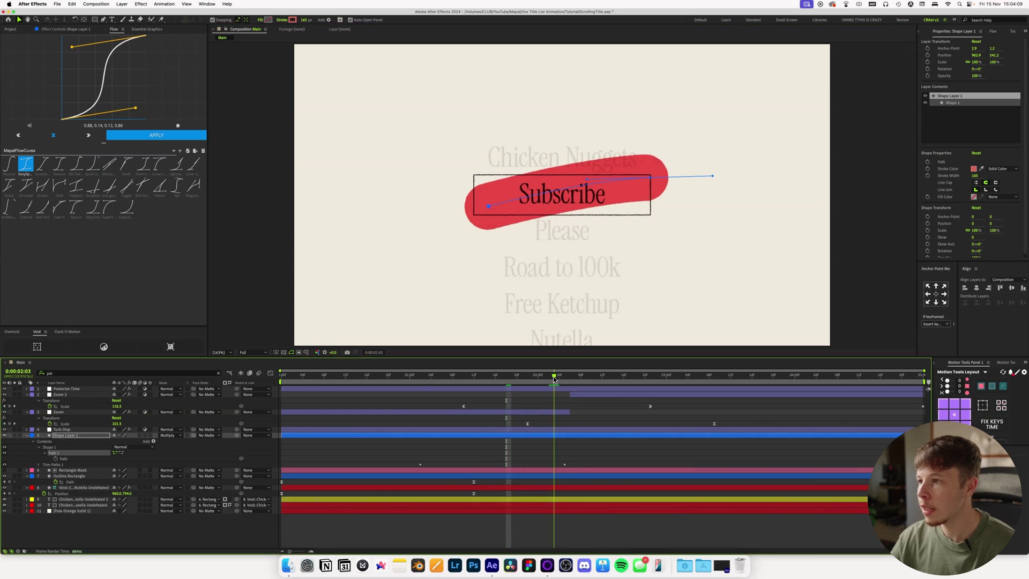
{"action": "left_click_drag", "start_coordinate": [648, 178], "coordinate": [647, 185]}
{"action": "left_click", "coordinate": [85, 436]}
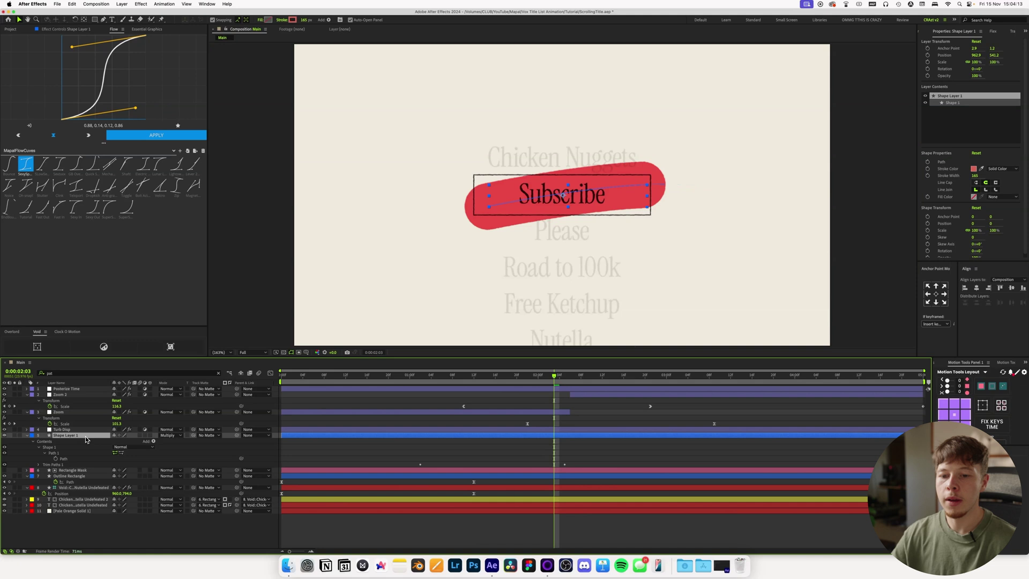
- Apply Roughen Edges to Shape Layer 1 through the effect search
{"action": "key", "text": "ctrl+space"}
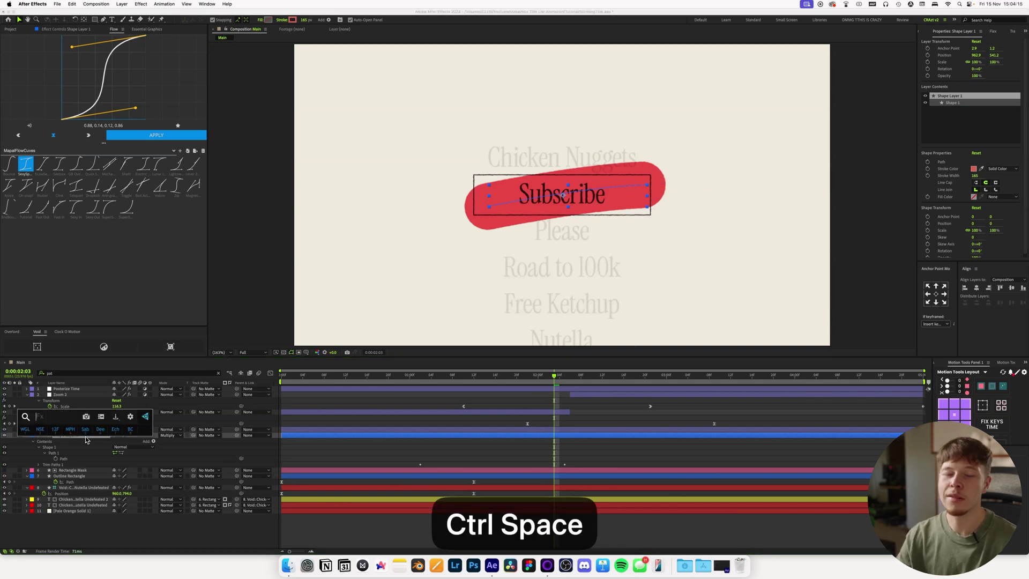
{"action": "type", "text": "roug"}
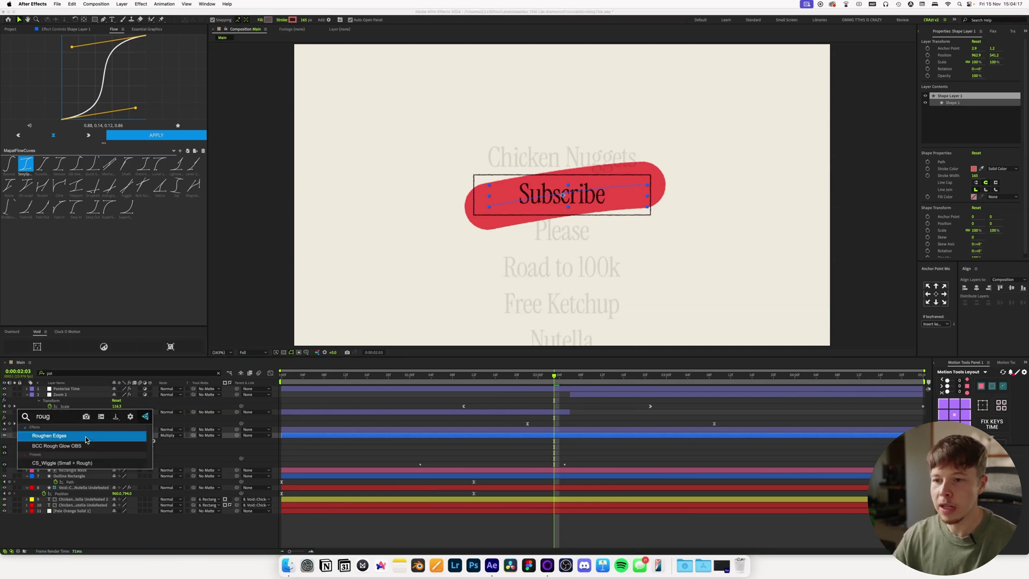
{"action": "key", "text": "Return"}
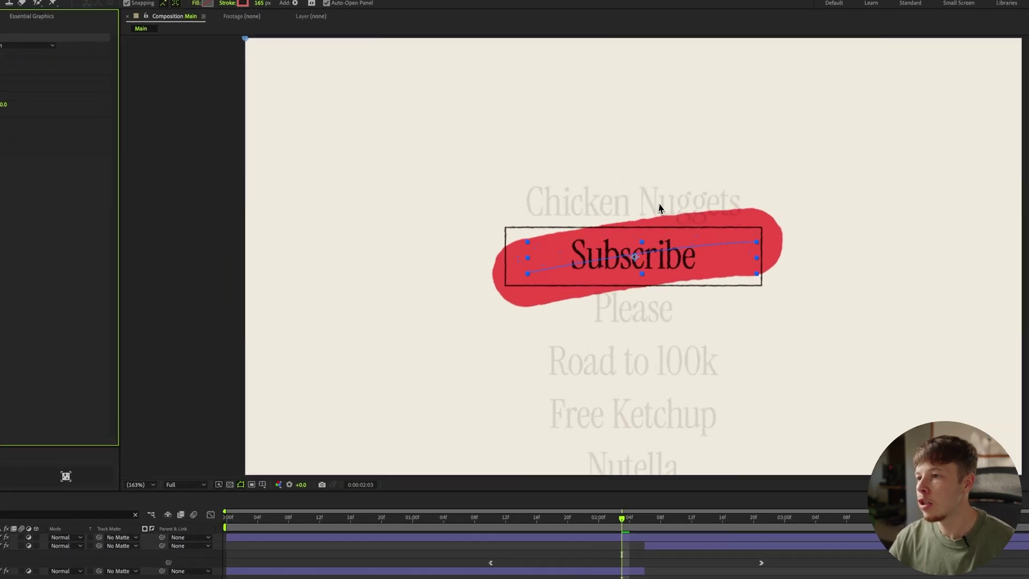
{"action": "scroll", "coordinate": [570, 159], "scroll_direction": "up", "scroll_amount": 1}
{"action": "key", "text": "v"}
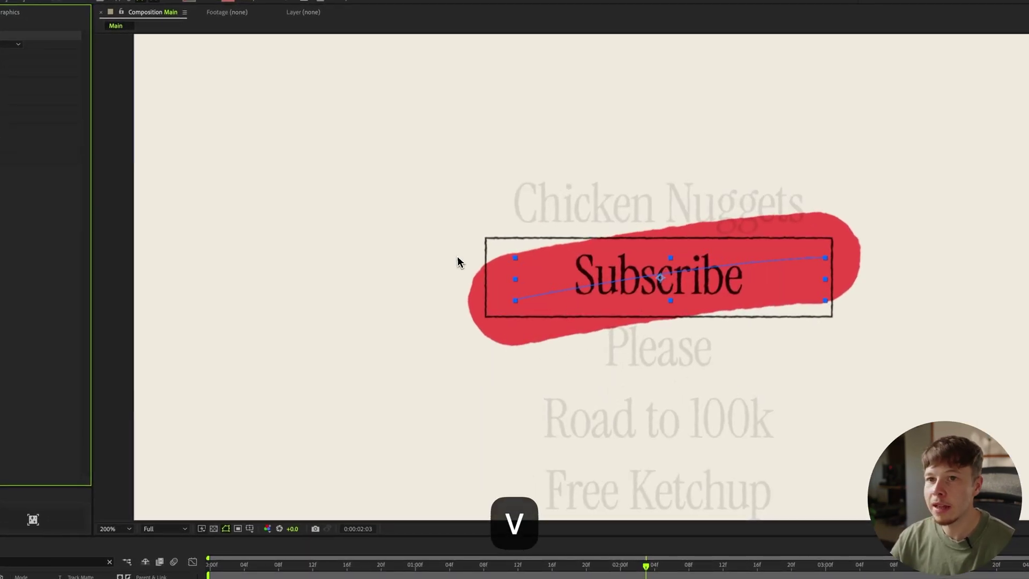
- Set Roughen Edges Complexity to 10, stretch to 13.40, and widen the Border to about 37
{"action": "left_click_drag", "start_coordinate": [142, 148], "coordinate": [247, 162]}
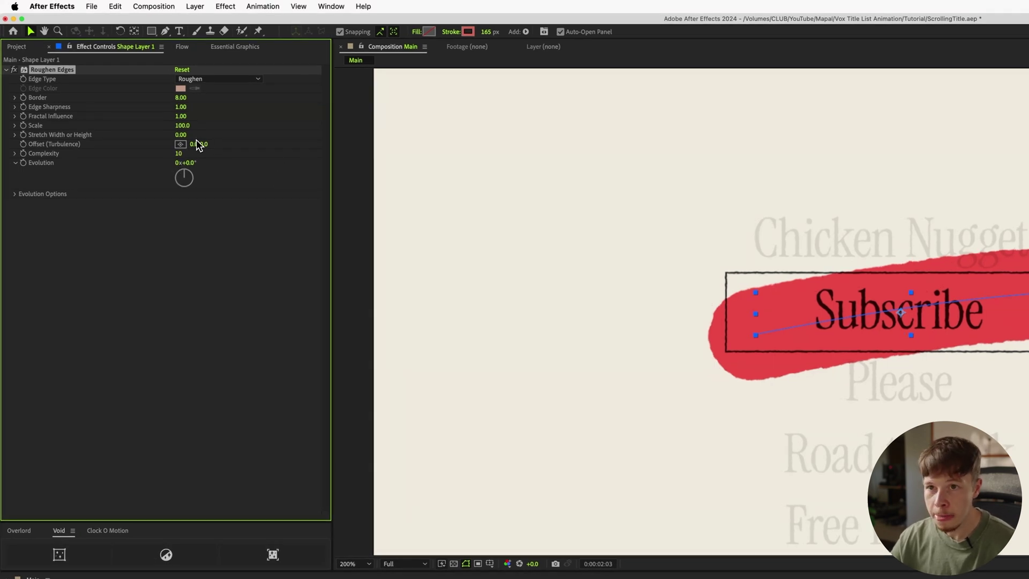
{"action": "left_click_drag", "start_coordinate": [182, 137], "coordinate": [255, 140]}
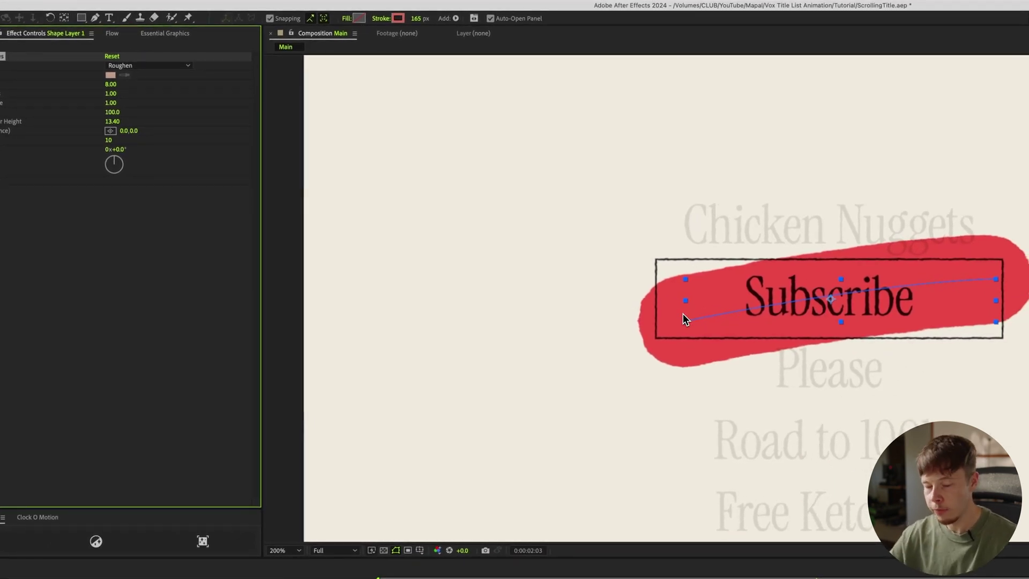
{"action": "left_click_drag", "start_coordinate": [110, 85], "coordinate": [157, 83]}
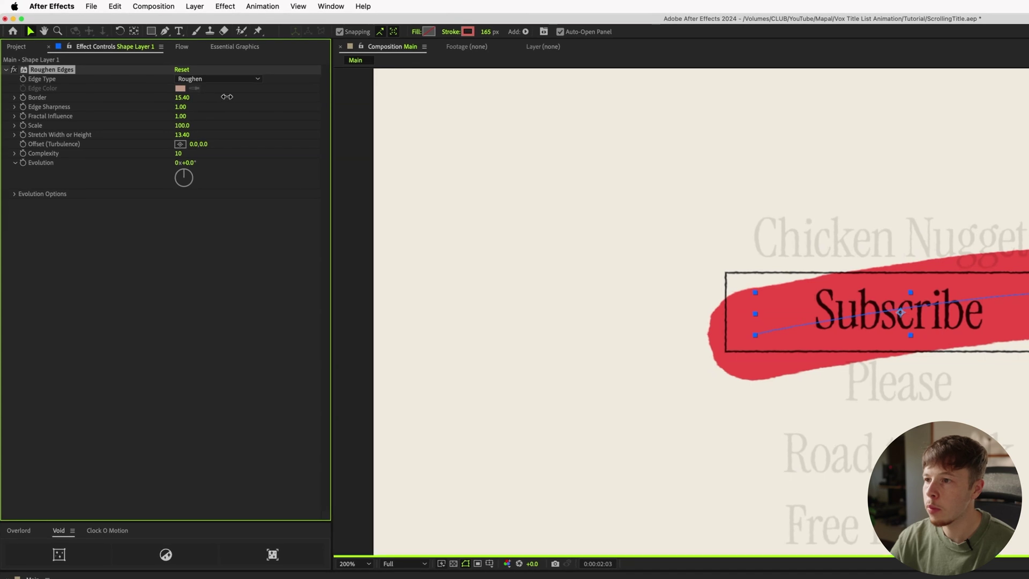
{"action": "left_click_drag", "start_coordinate": [226, 97], "coordinate": [313, 101]}
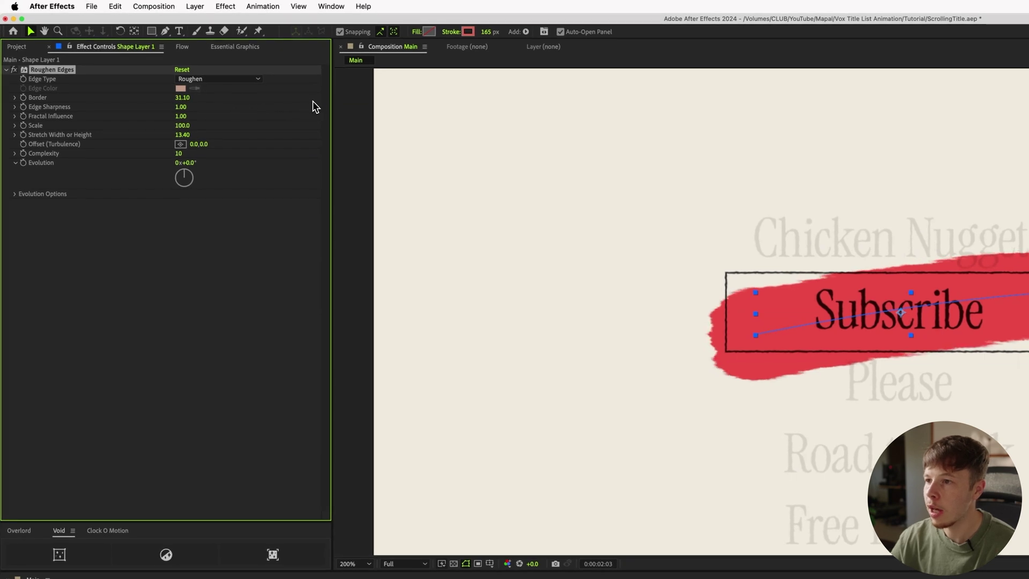
{"action": "left_click_drag", "start_coordinate": [464, 101], "coordinate": [354, 112]}
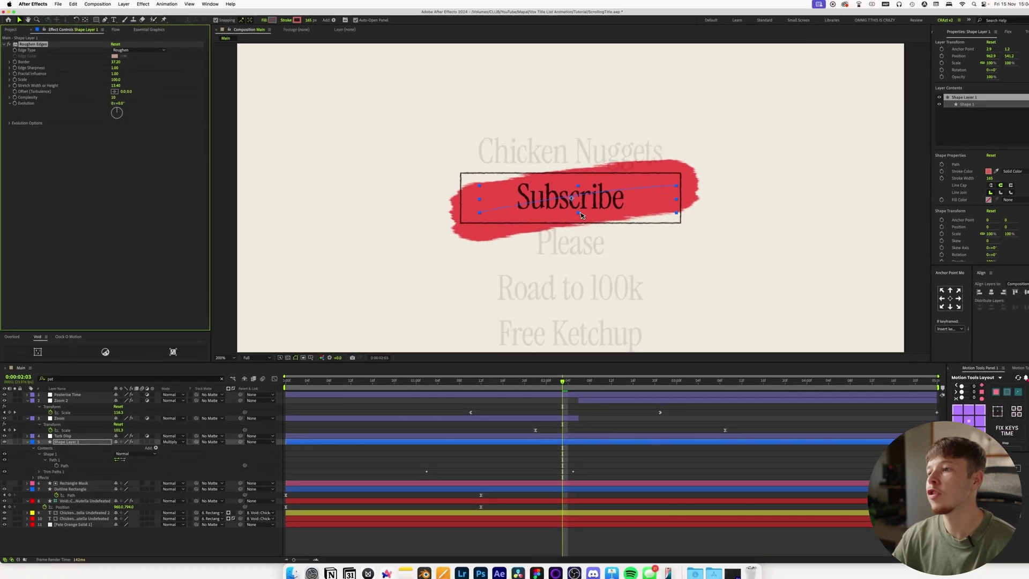
{"action": "scroll", "coordinate": [581, 215], "scroll_direction": "down", "scroll_amount": 2}
{"action": "scroll", "coordinate": [582, 313], "scroll_direction": "up", "scroll_amount": 2}
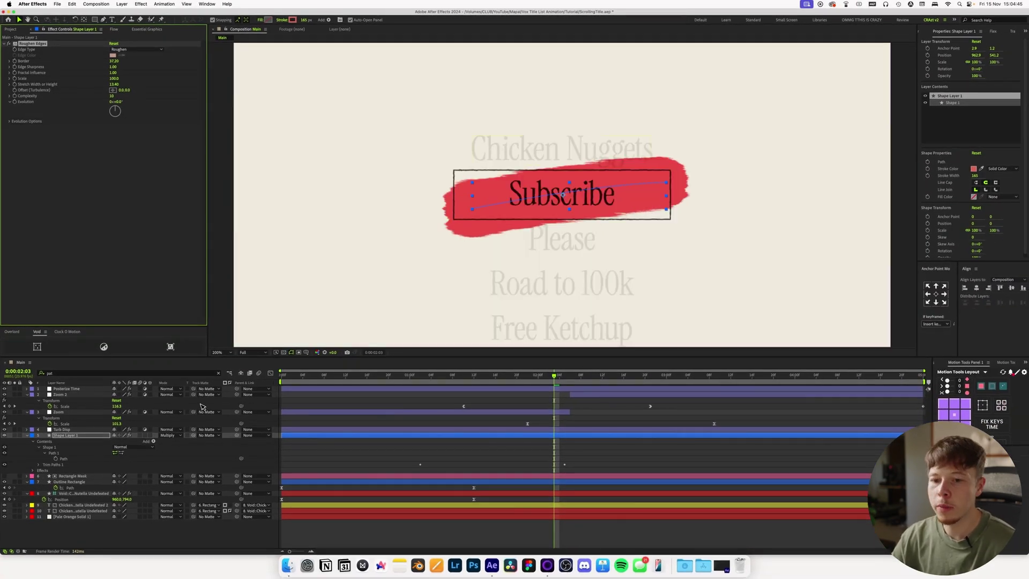
- Recolour Shape Layer 1's stroke from red to a warm yellow and fit the comp in view
{"action": "left_click", "coordinate": [79, 437]}
{"action": "left_click", "coordinate": [293, 20]}
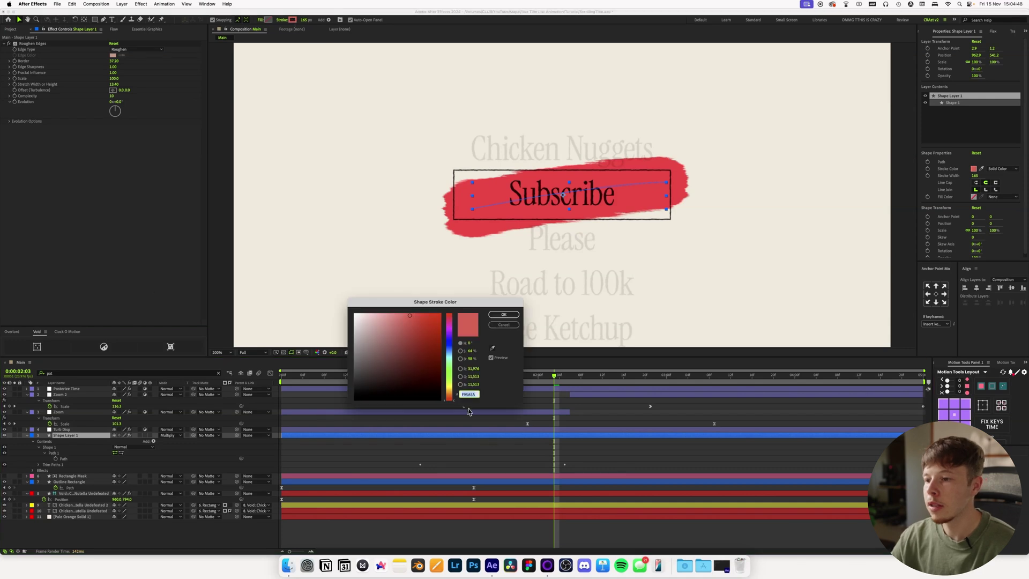
{"action": "left_click_drag", "start_coordinate": [448, 396], "coordinate": [449, 386]}
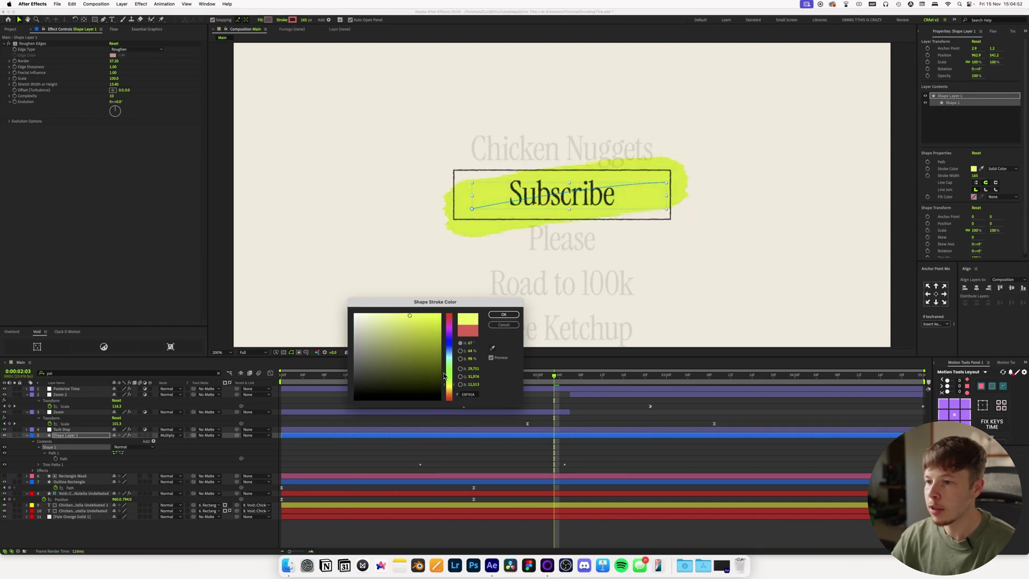
{"action": "left_click_drag", "start_coordinate": [451, 394], "coordinate": [451, 390]}
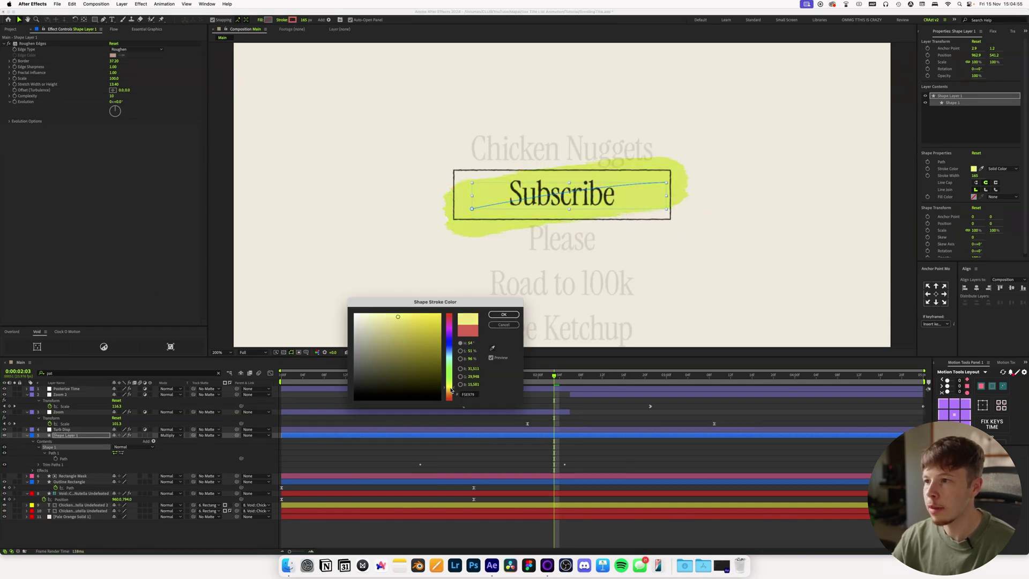
{"action": "left_click", "coordinate": [509, 314]}
{"action": "key", "text": "F2"}
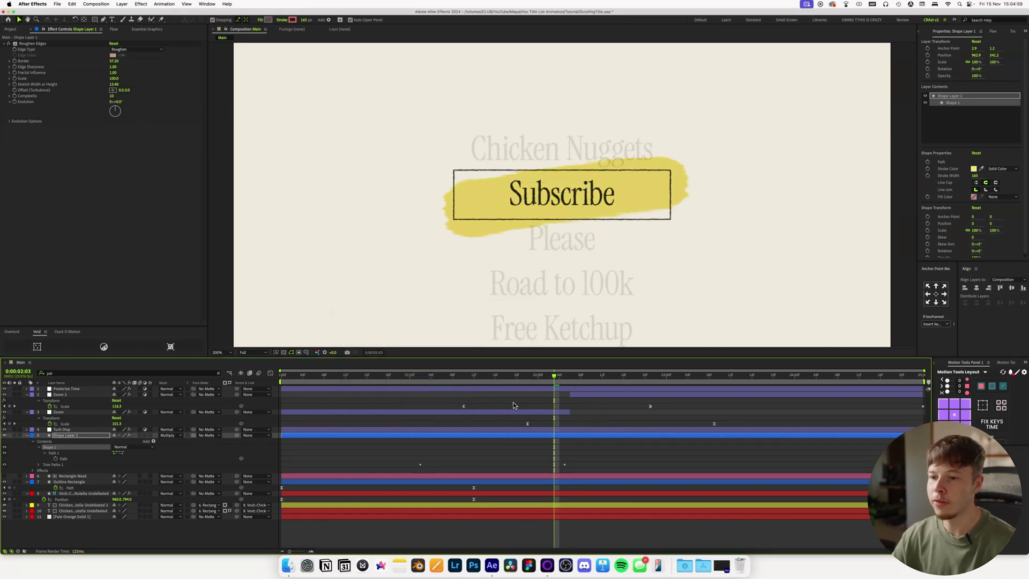
{"action": "left_click", "coordinate": [219, 353]}
{"action": "left_click", "coordinate": [219, 362]}
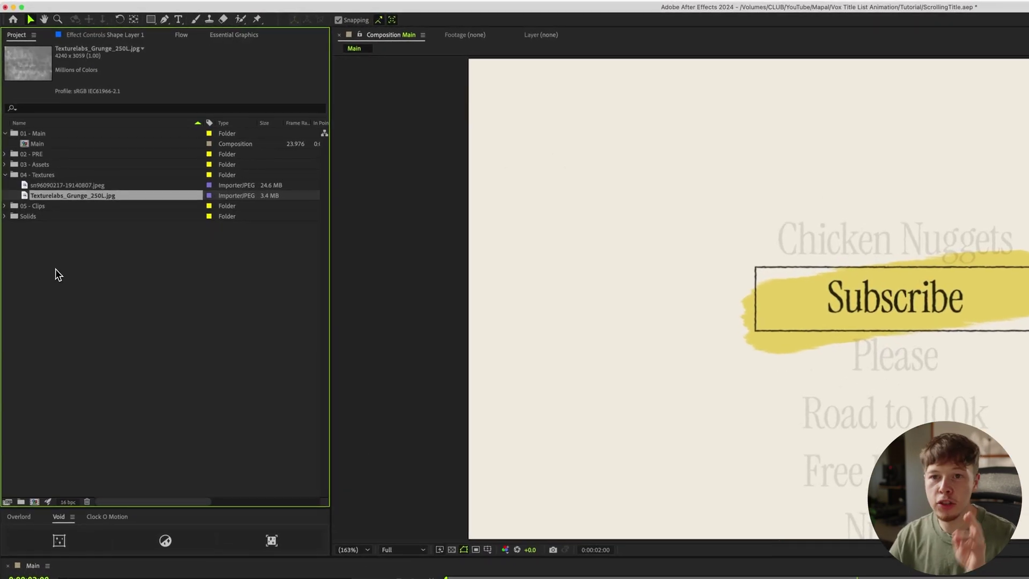
- Add sn96090217-19140807.jpeg as a layer, rotate it 90° and scale it to 20%
{"action": "left_click", "coordinate": [95, 189]}
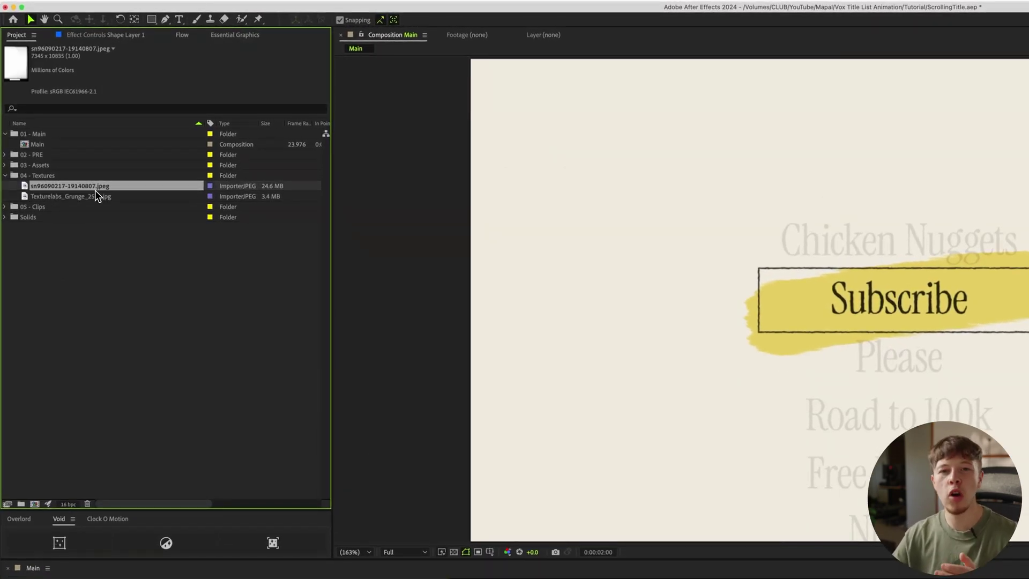
{"action": "left_click_drag", "start_coordinate": [95, 190], "coordinate": [70, 391]}
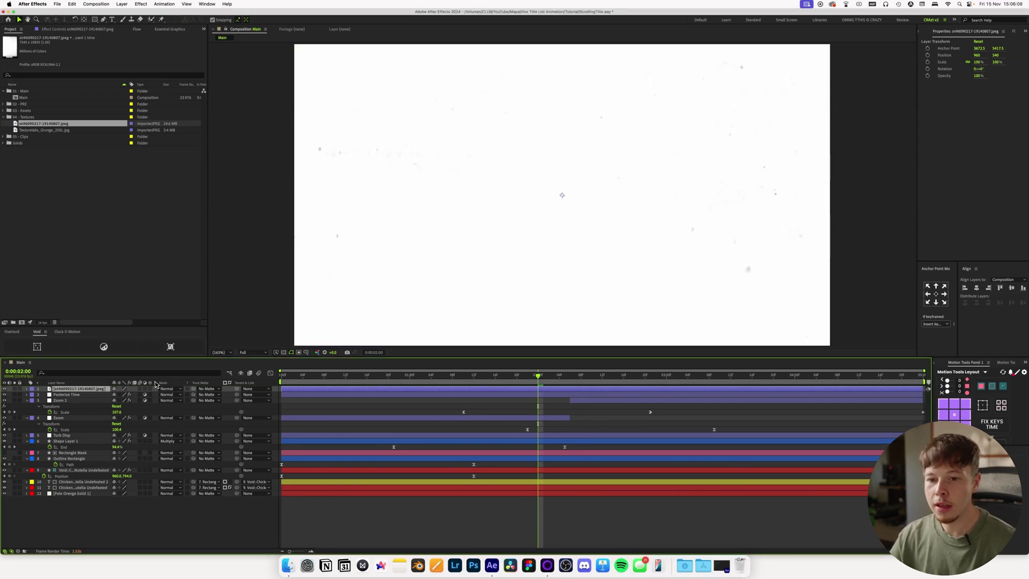
{"action": "key", "text": "s"}
{"action": "mouse_move", "coordinate": [126, 394]}
{"action": "left_mouse_down"}
{"action": "mouse_move", "coordinate": [113, 401]}
{"action": "mouse_move", "coordinate": [123, 400]}
{"action": "left_mouse_up"}
{"action": "key", "text": "shift+r"}
{"action": "type", "text": "90"}
{"action": "key", "text": "Return"}
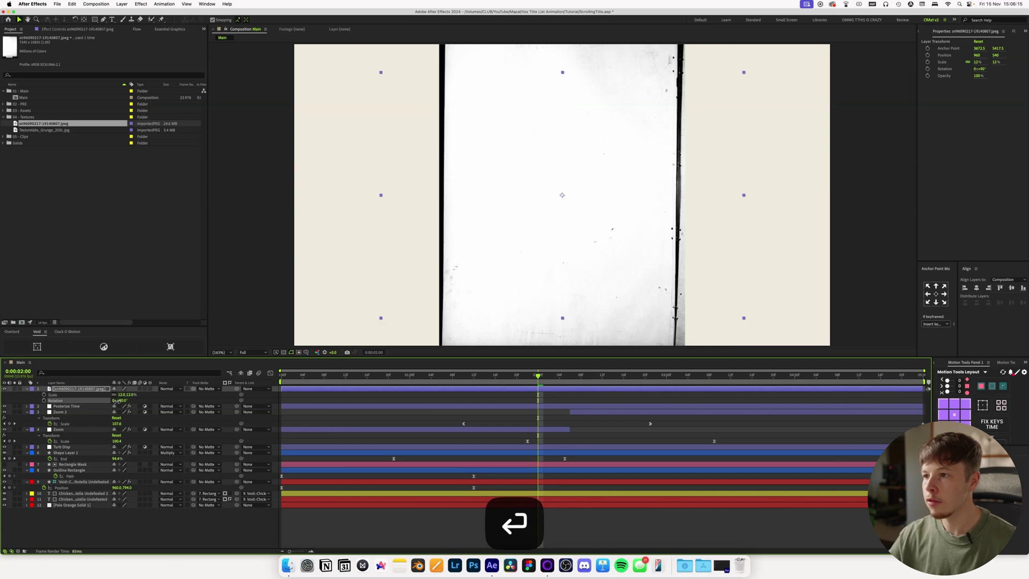
{"action": "key", "text": "v"}
{"action": "left_click_drag", "start_coordinate": [121, 395], "coordinate": [125, 395]}
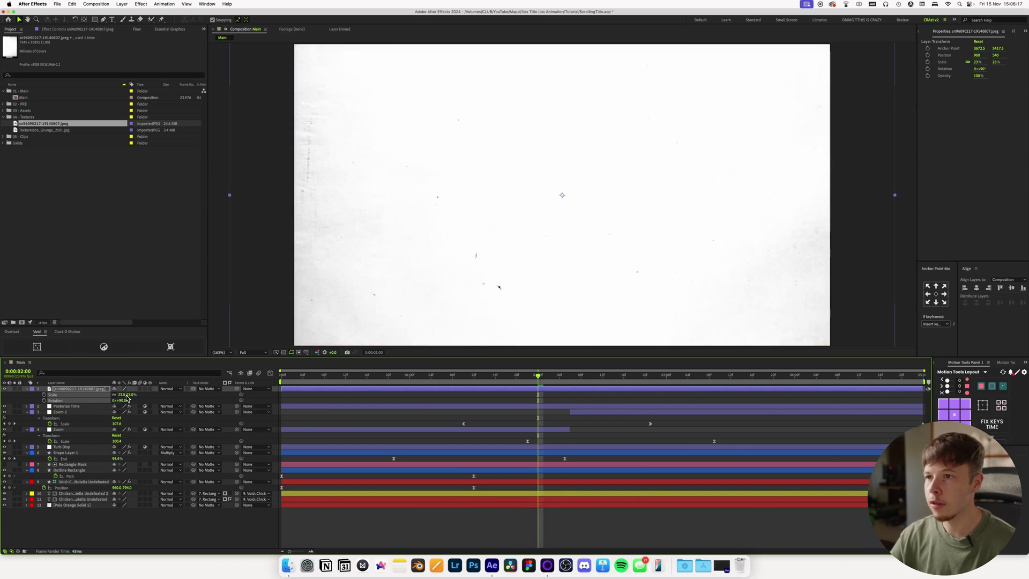
- Nudge the paper texture left and save the project
{"action": "key", "text": "shift+Left"}
{"action": "key", "text": "shift+Left"}
{"action": "key", "text": "shift+Left"}
{"action": "key", "text": "shift+Left"}
{"action": "key", "text": "shift+Left"}
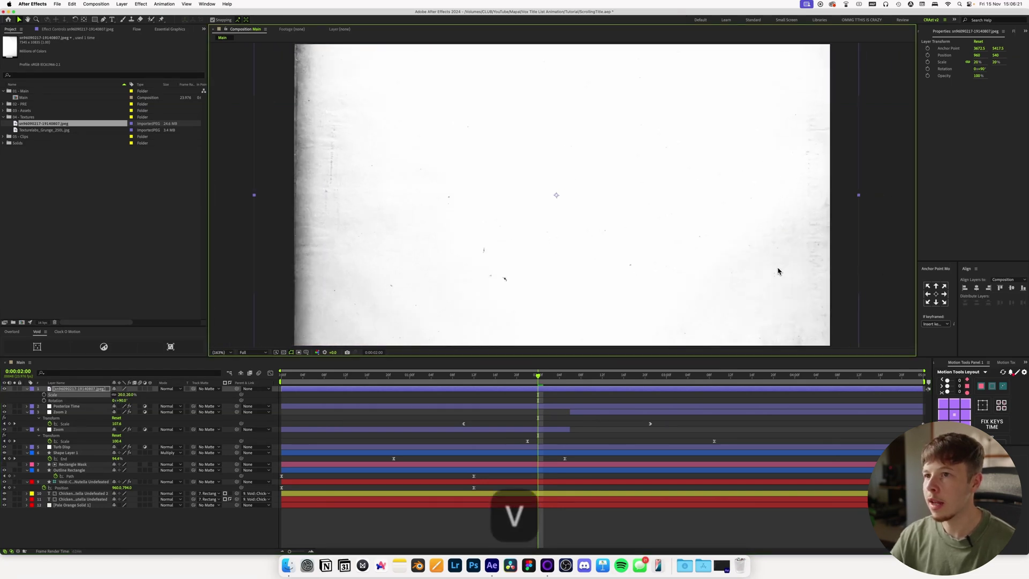
{"action": "key", "text": "shift+Left"}
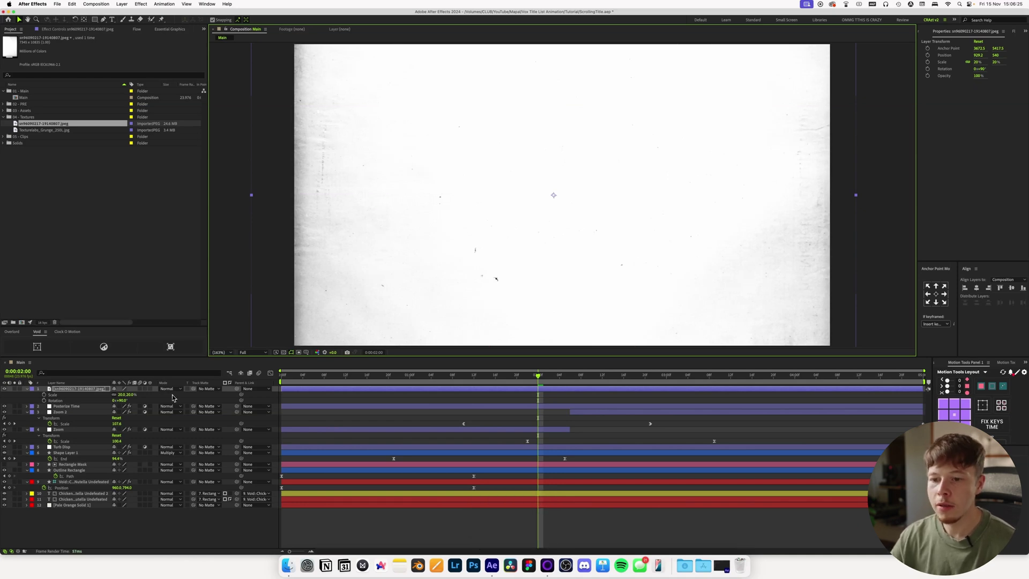
{"action": "key", "text": "super+s"}
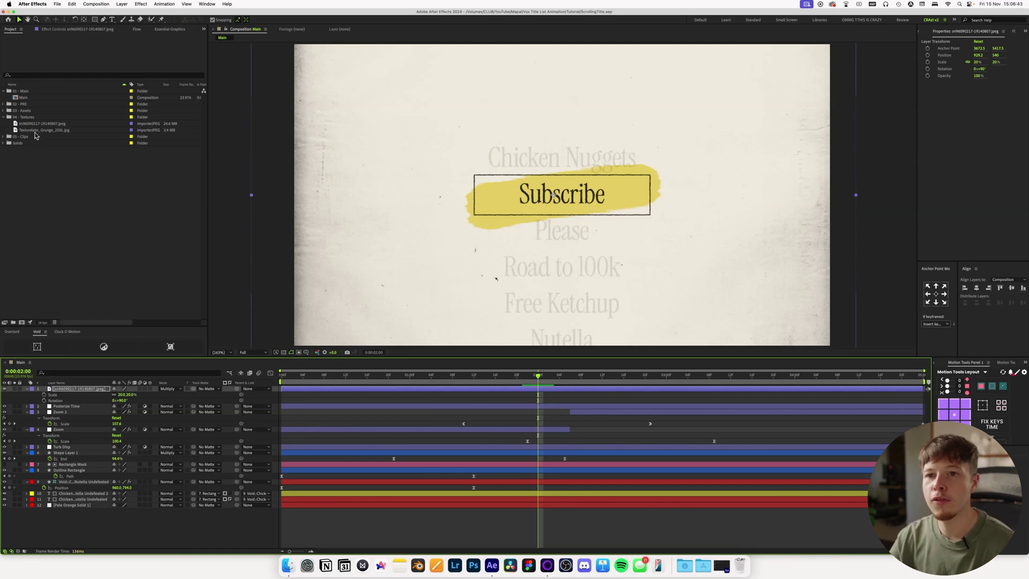
- Add Texturelabs_Grunge_259L.jpg above the highlighter shape and scale it to 84%
{"action": "left_click_drag", "start_coordinate": [34, 130], "coordinate": [69, 483]}
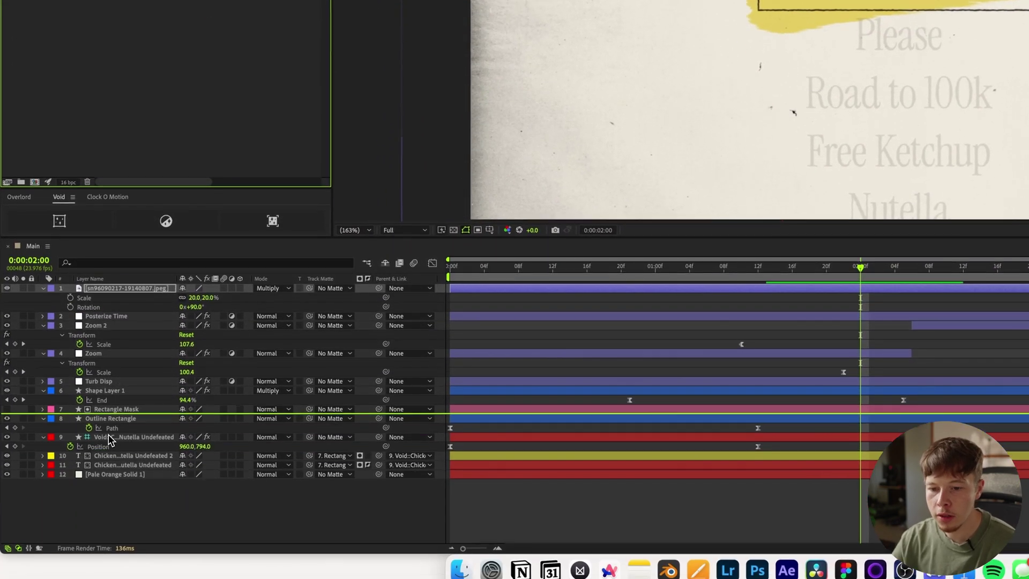
{"action": "left_click_drag", "start_coordinate": [109, 440], "coordinate": [110, 394]}
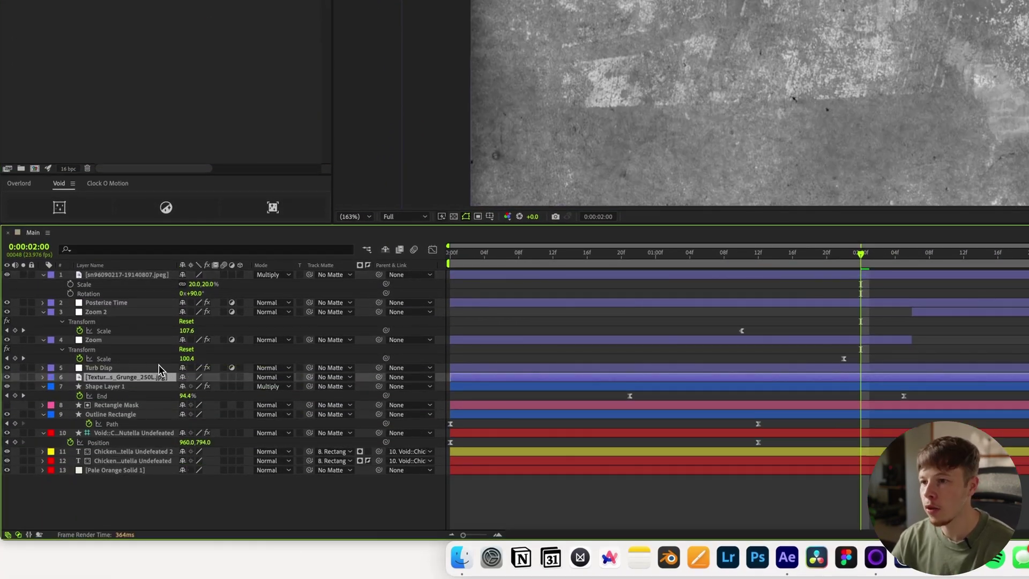
{"action": "key", "text": "s"}
{"action": "left_click_drag", "start_coordinate": [202, 388], "coordinate": [174, 396]}
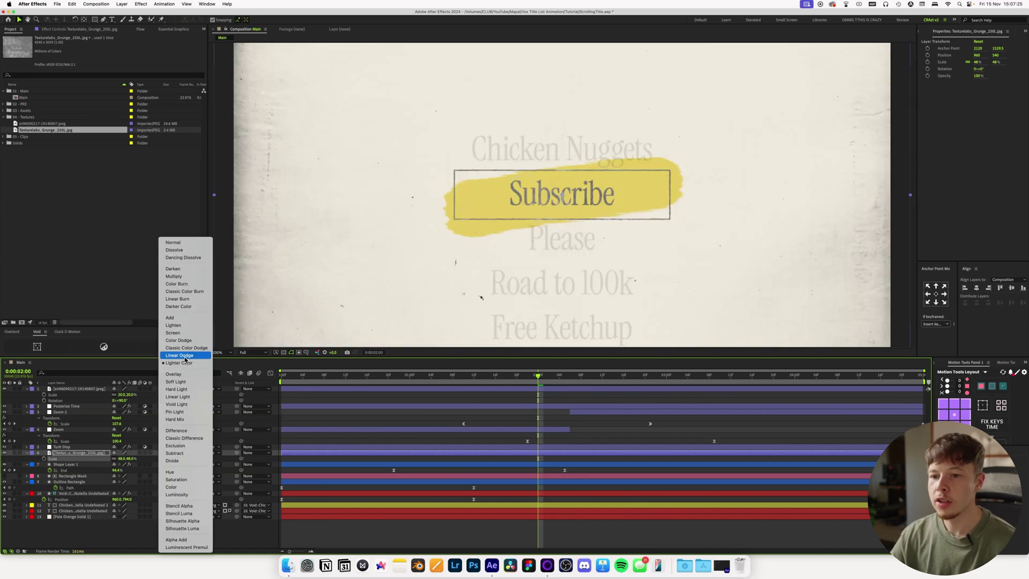
- Set the grunge layer's blend mode to Lighter Color with 65% opacity
{"action": "left_click", "coordinate": [184, 356]}
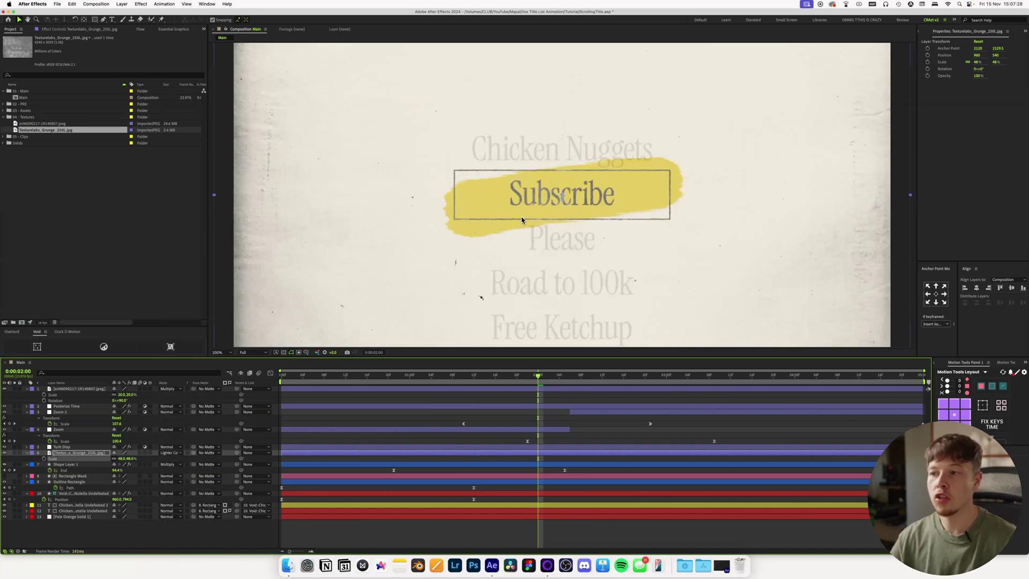
{"action": "key", "text": "t"}
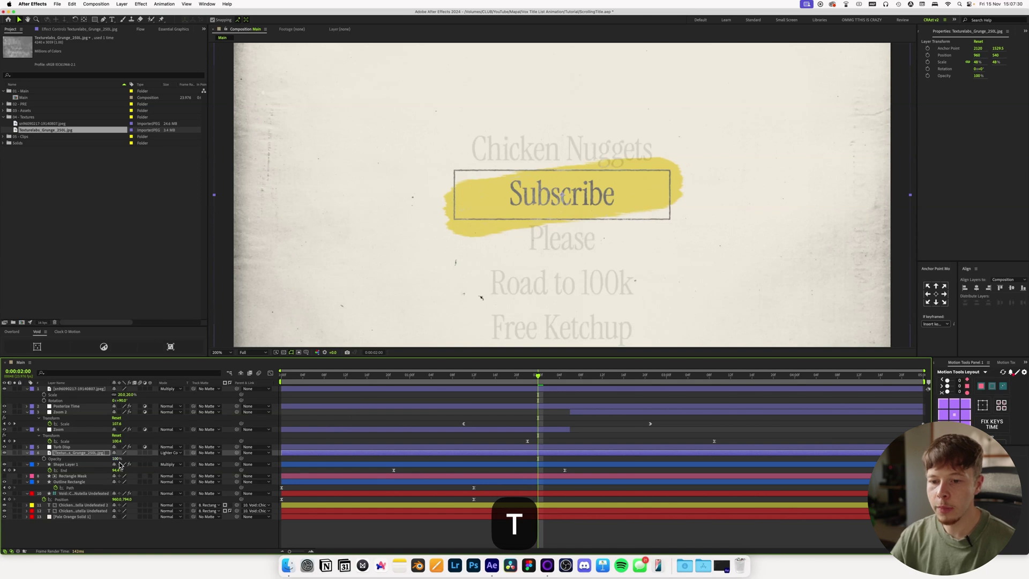
{"action": "left_click", "coordinate": [116, 459]}
{"action": "type", "text": "65"}
{"action": "key", "text": "Return"}
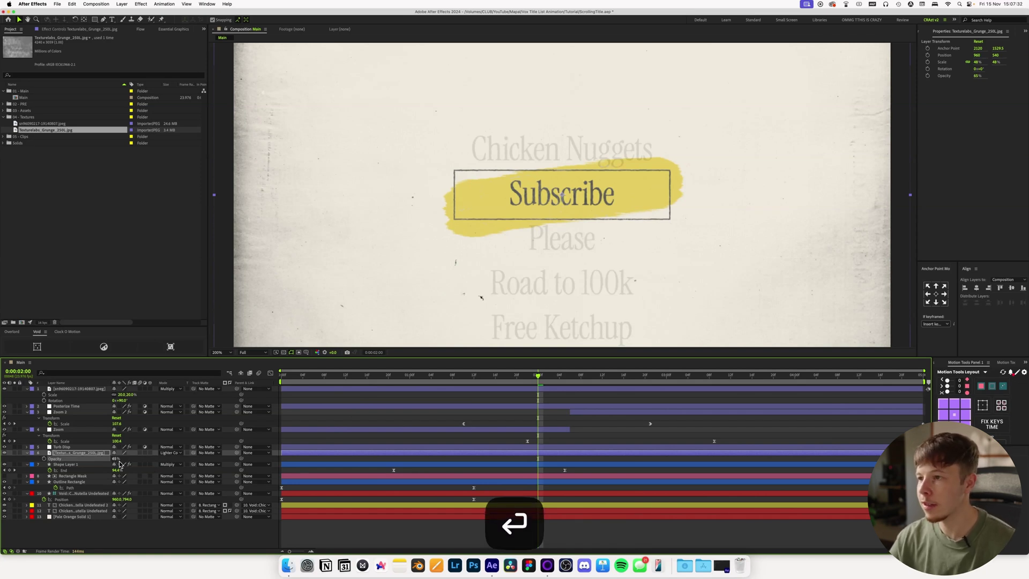
- Compare the look with the grunge texture toggled, then lower its opacity to 50%
{"action": "scroll", "coordinate": [542, 214], "scroll_direction": "up", "scroll_amount": 2}
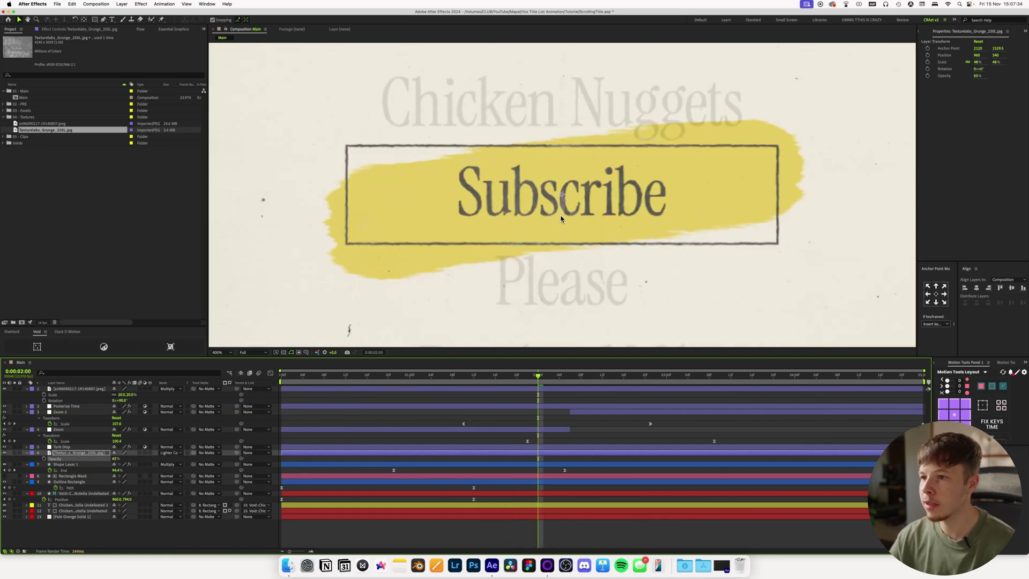
{"action": "left_click", "coordinate": [5, 455]}
{"action": "left_click", "coordinate": [5, 454]}
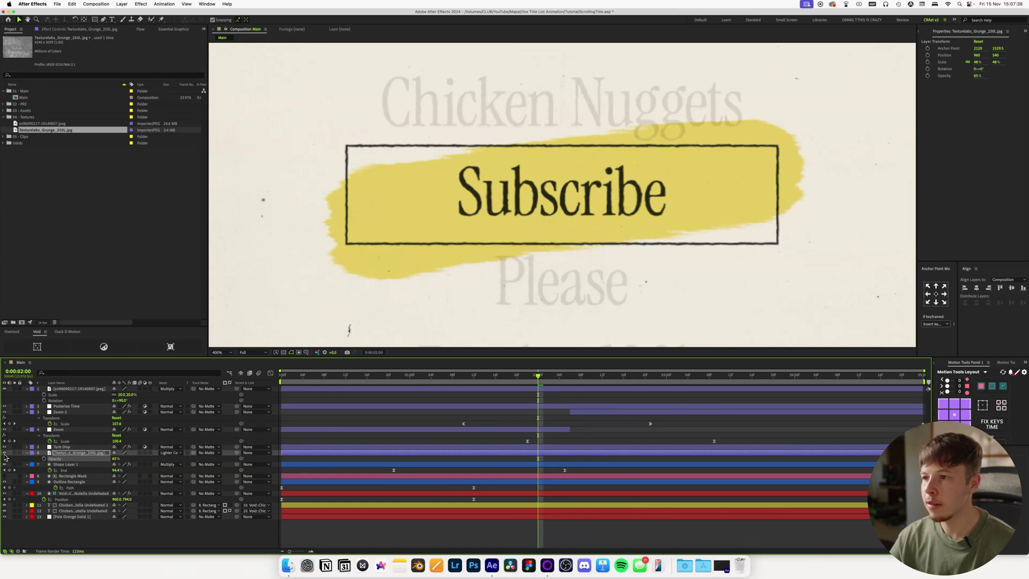
{"action": "left_click", "coordinate": [5, 455]}
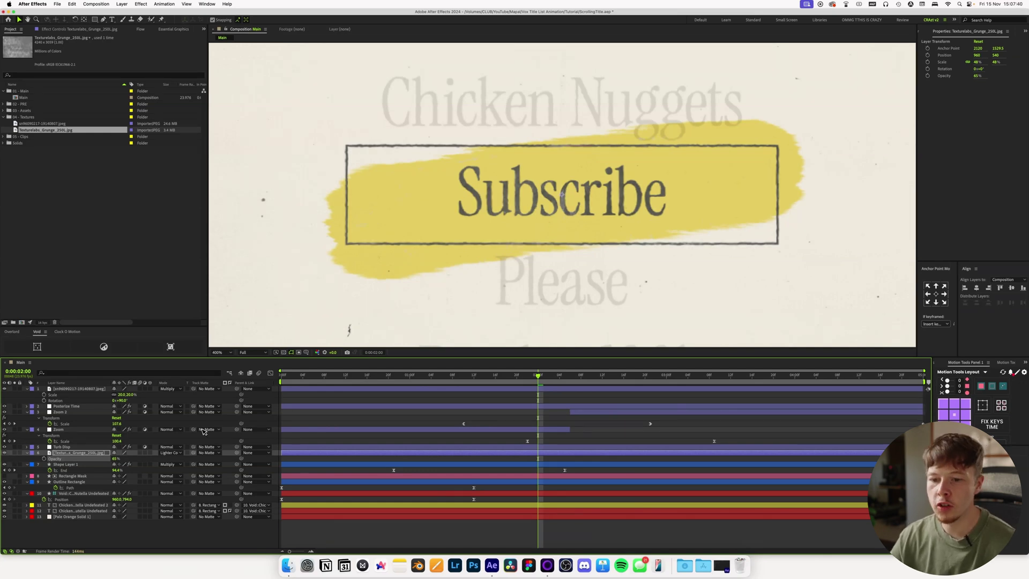
{"action": "left_click", "coordinate": [116, 459]}
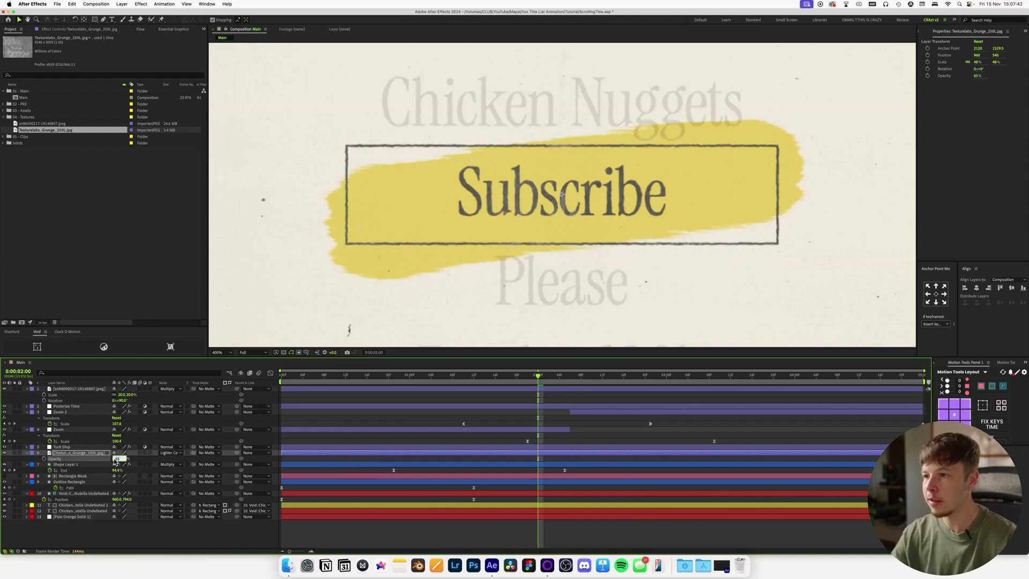
{"action": "type", "text": "50"}
{"action": "key", "text": "Return"}
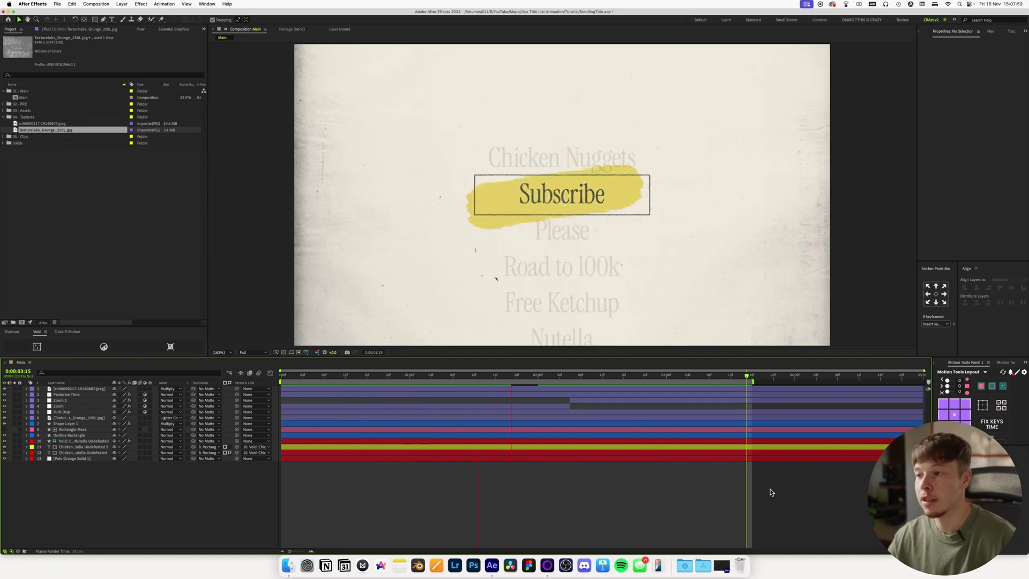
- Stop playback and bring the Essential Graphics tab forward in the left panel
{"action": "key", "text": "space"}
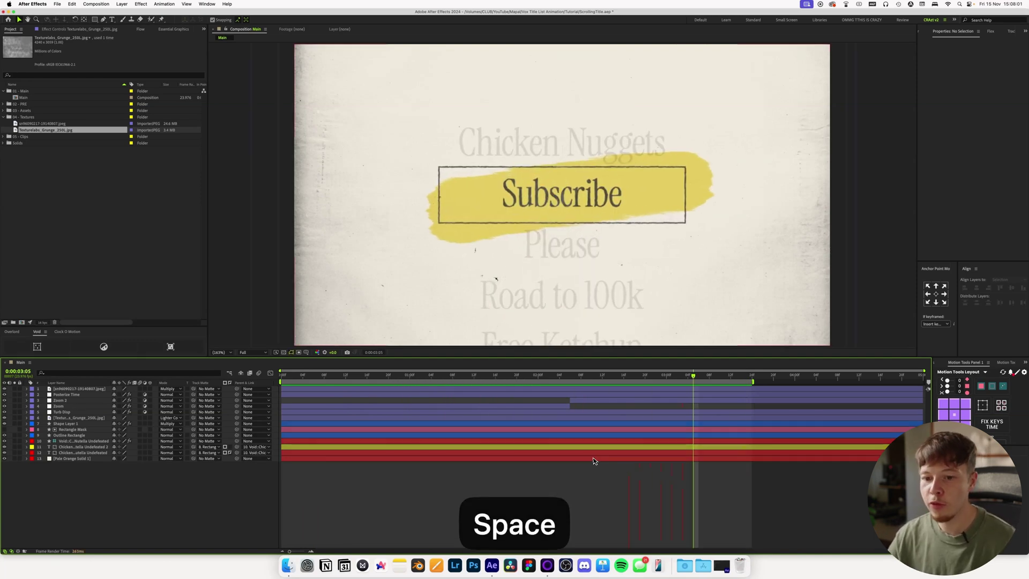
{"action": "left_click", "coordinate": [170, 30]}
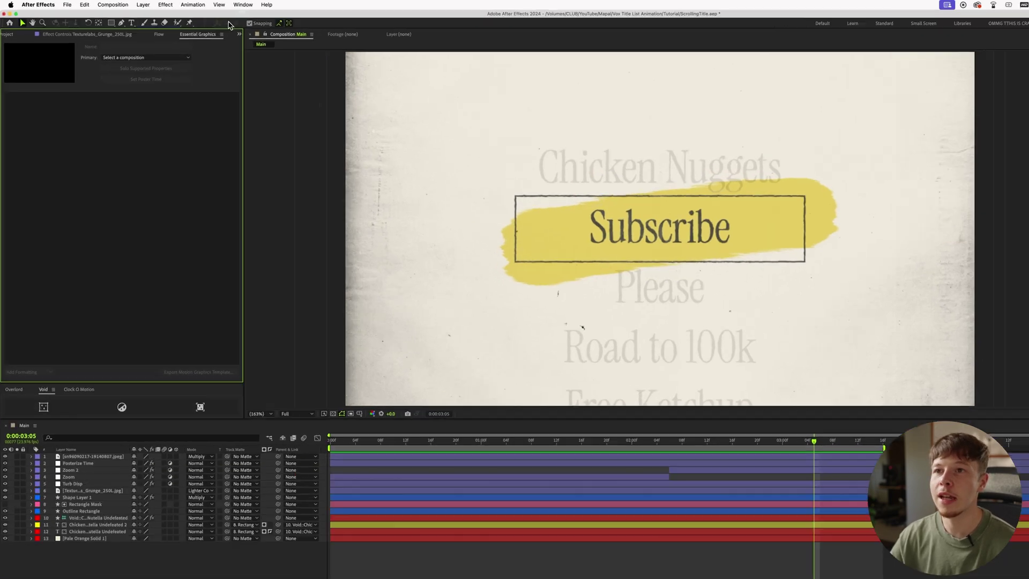
- Show the Essential Graphics panel and set its primary composition to Main
{"action": "left_click", "coordinate": [207, 4]}
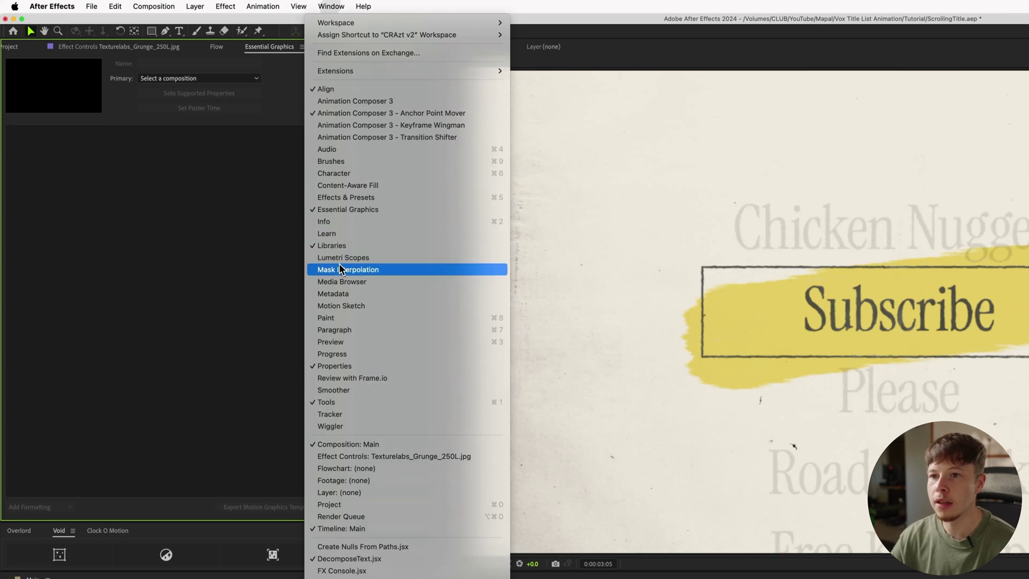
{"action": "left_click", "coordinate": [363, 209]}
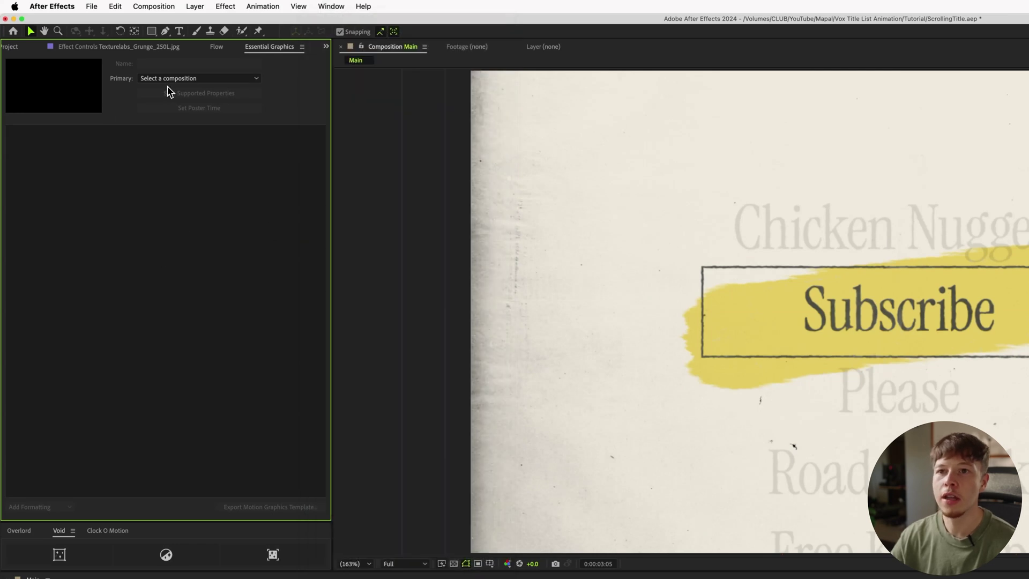
{"action": "left_click", "coordinate": [183, 78]}
{"action": "left_click", "coordinate": [156, 104]}
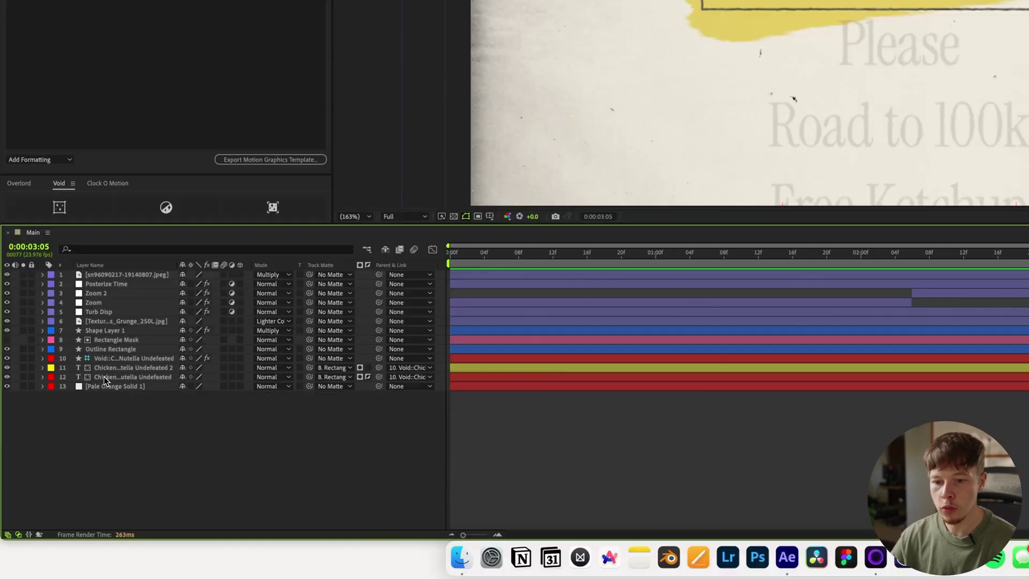
- Filter both list text layers to Source Text with 'sour' and add it to Essential Graphics
{"action": "left_click", "coordinate": [106, 379]}
{"action": "left_click", "coordinate": [109, 369], "text": "shift"}
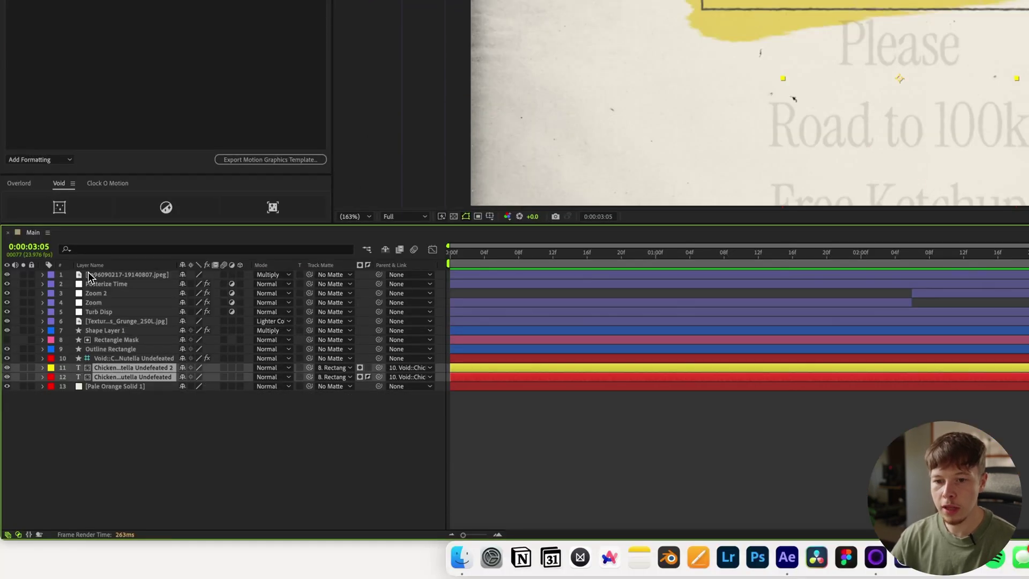
{"action": "left_click", "coordinate": [93, 249]}
{"action": "type", "text": "sour"}
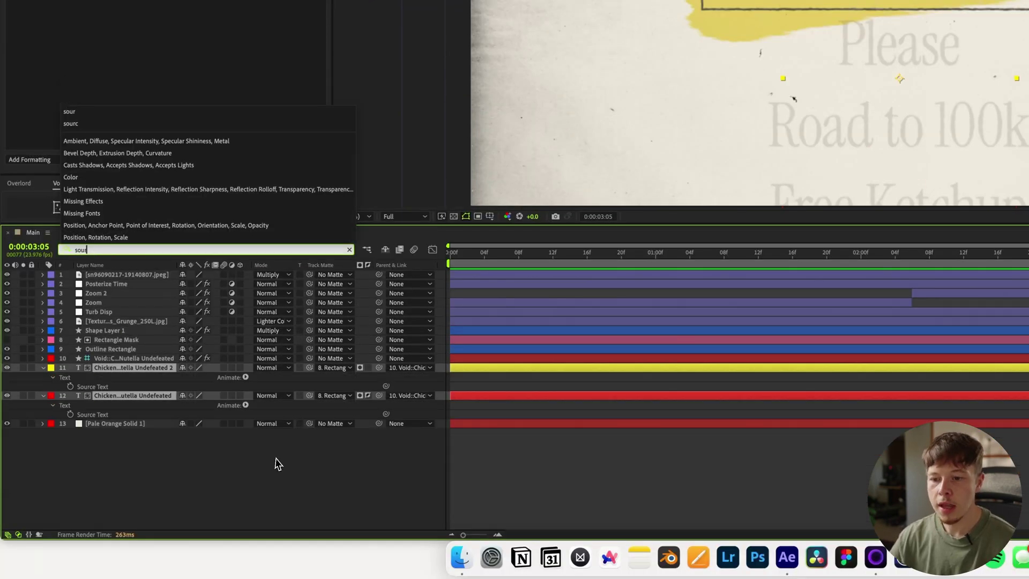
{"action": "left_click", "coordinate": [255, 470]}
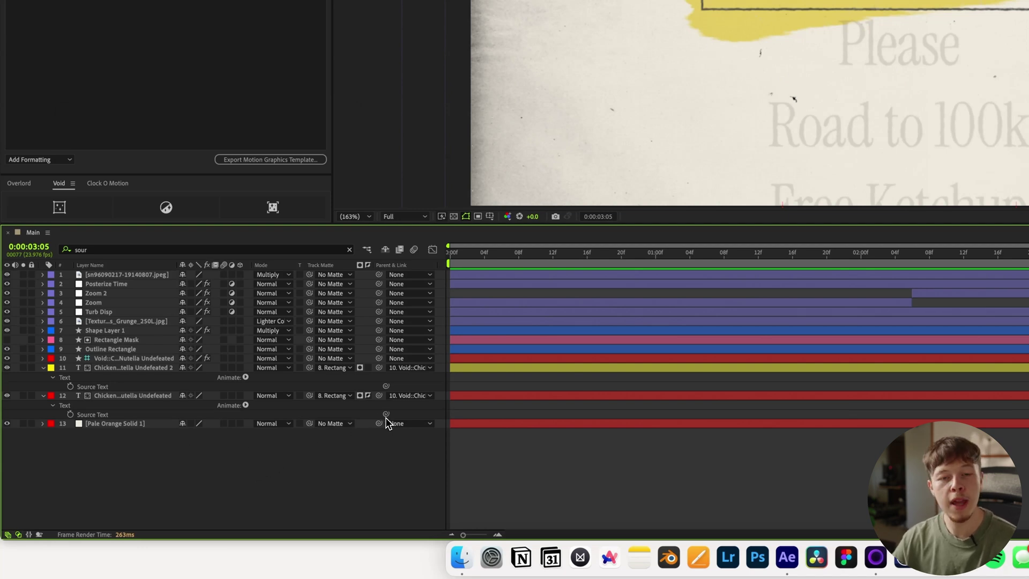
{"action": "left_click_drag", "start_coordinate": [386, 414], "coordinate": [94, 387]}
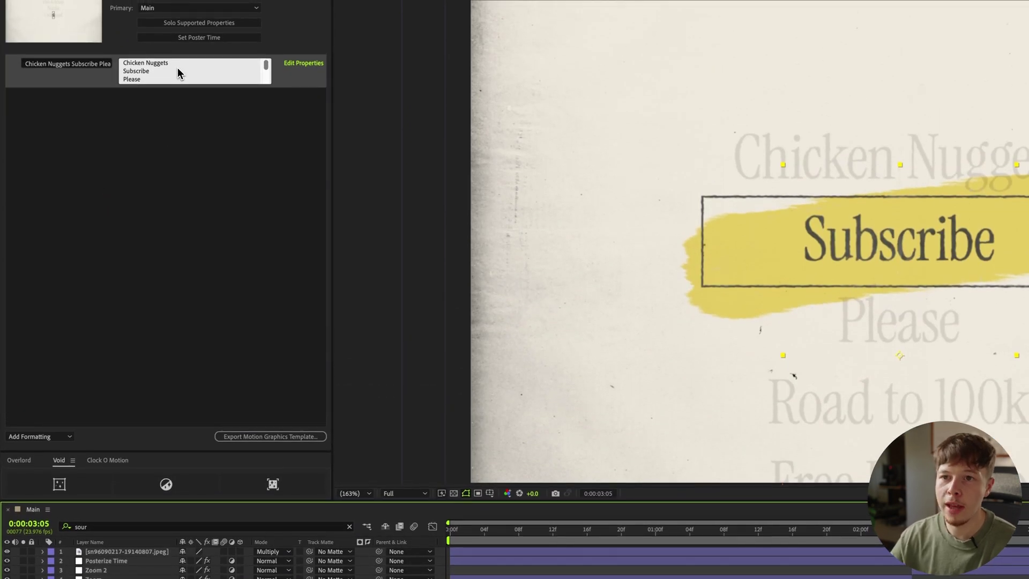
- Replace 'Undefeated' with 'Champion' in the Essential Graphics list text, then return the playhead near the start
{"action": "scroll", "coordinate": [178, 68], "scroll_direction": "down", "scroll_amount": 5}
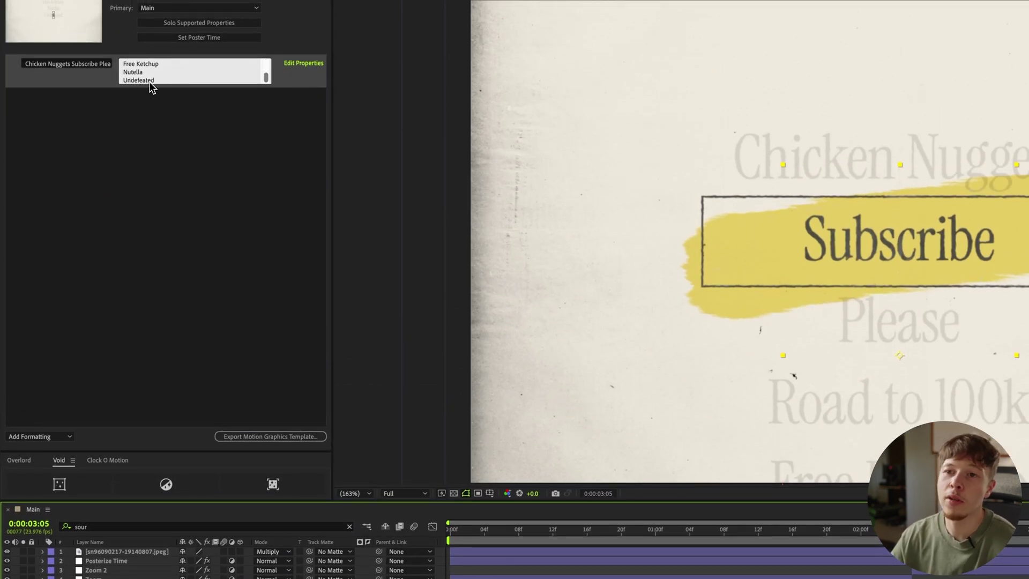
{"action": "left_click", "coordinate": [165, 86]}
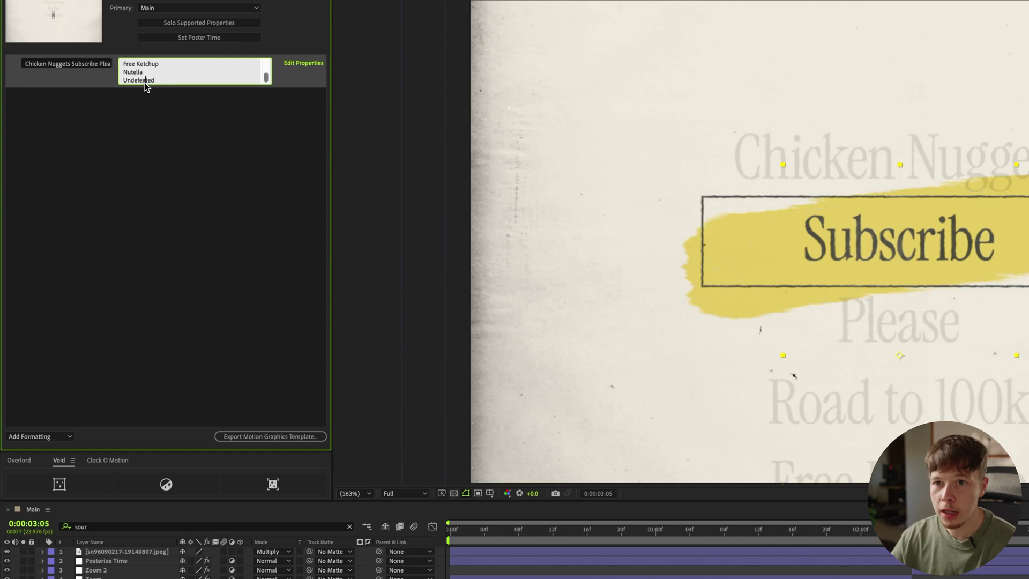
{"action": "double_click", "coordinate": [146, 81]}
{"action": "type", "text": "Champi"}
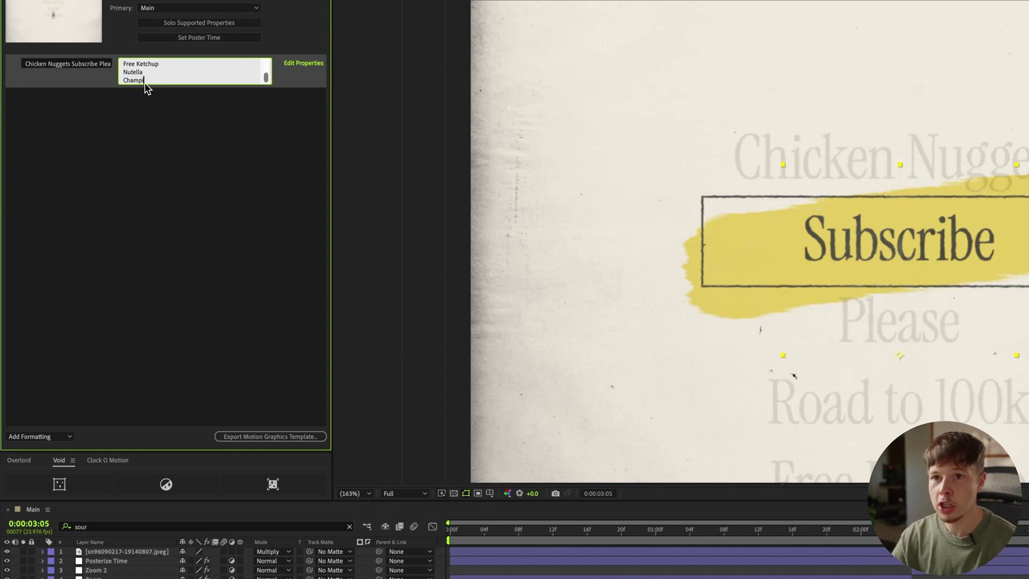
{"action": "type", "text": "on"}
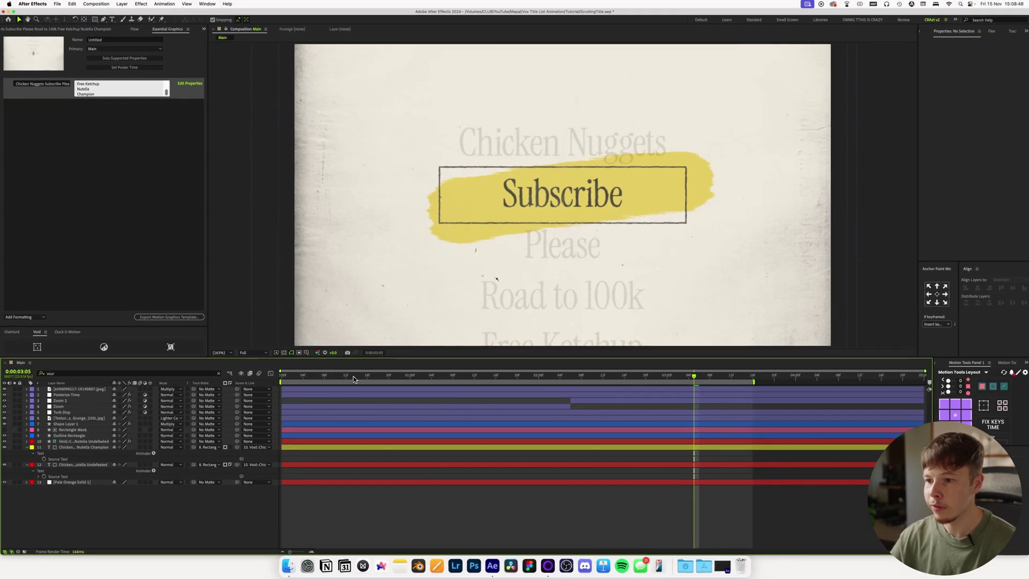
{"action": "left_click", "coordinate": [330, 375]}
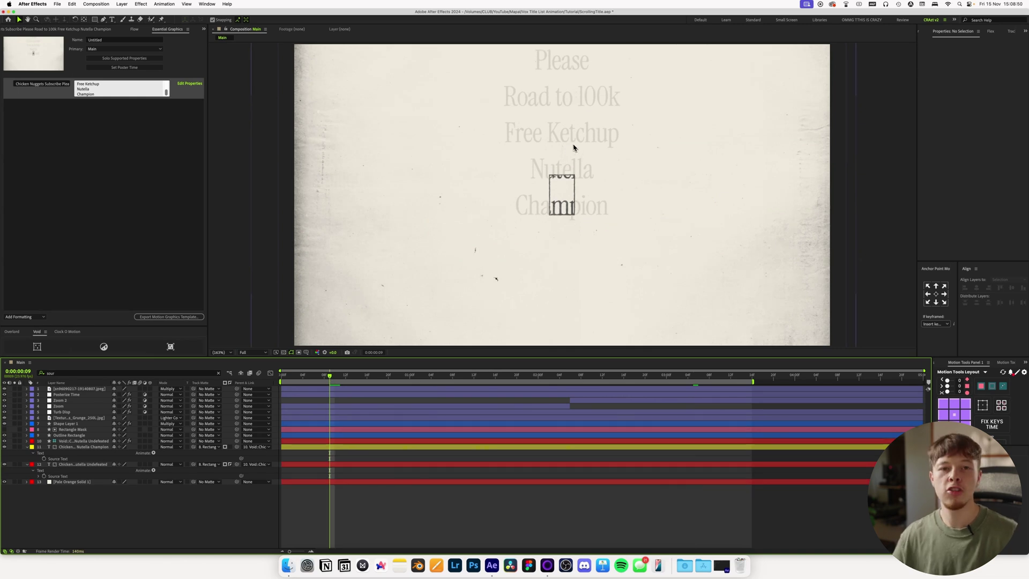